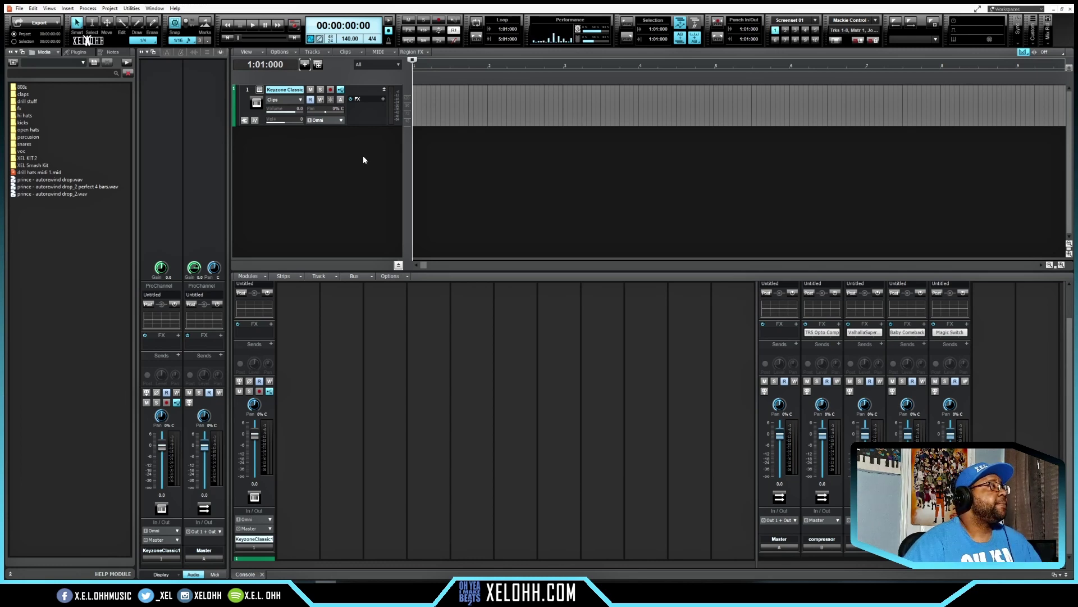
- Place the "03 - C# Minor - Advanced" MIDI chord progression on the Keyzone Classic track at 1:01:000 and open its notes in the piano roll
left_click(45, 104)
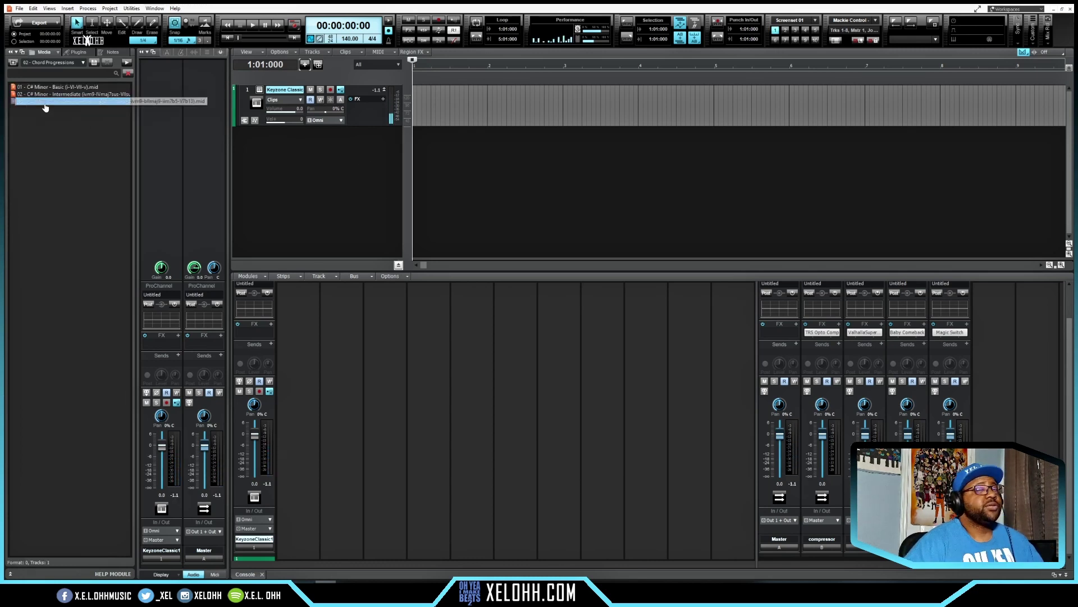
left_click_drag(45, 106, 345, 116)
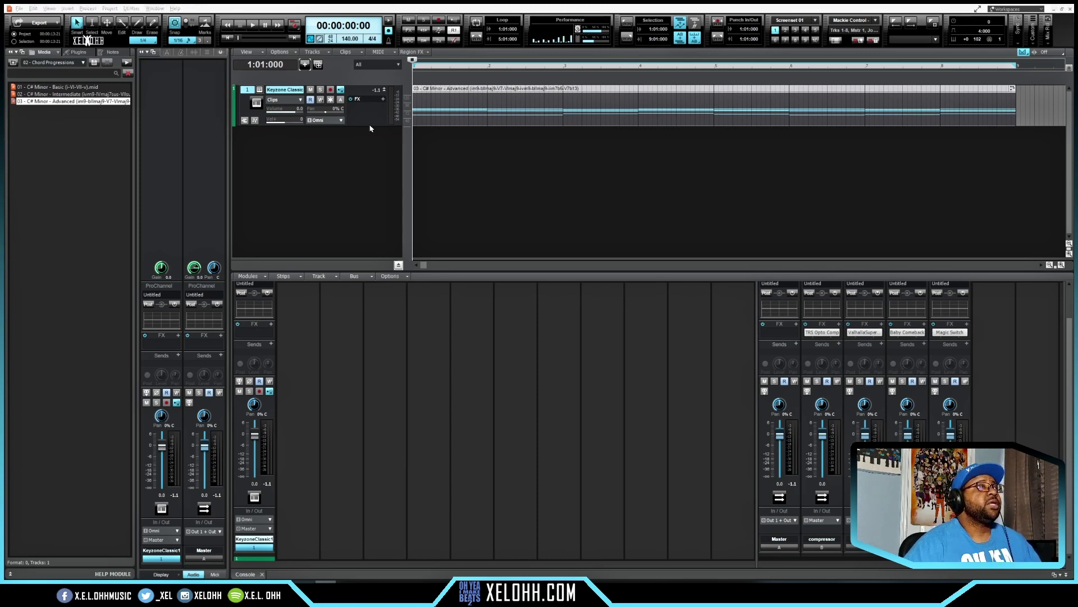
key("alt+3")
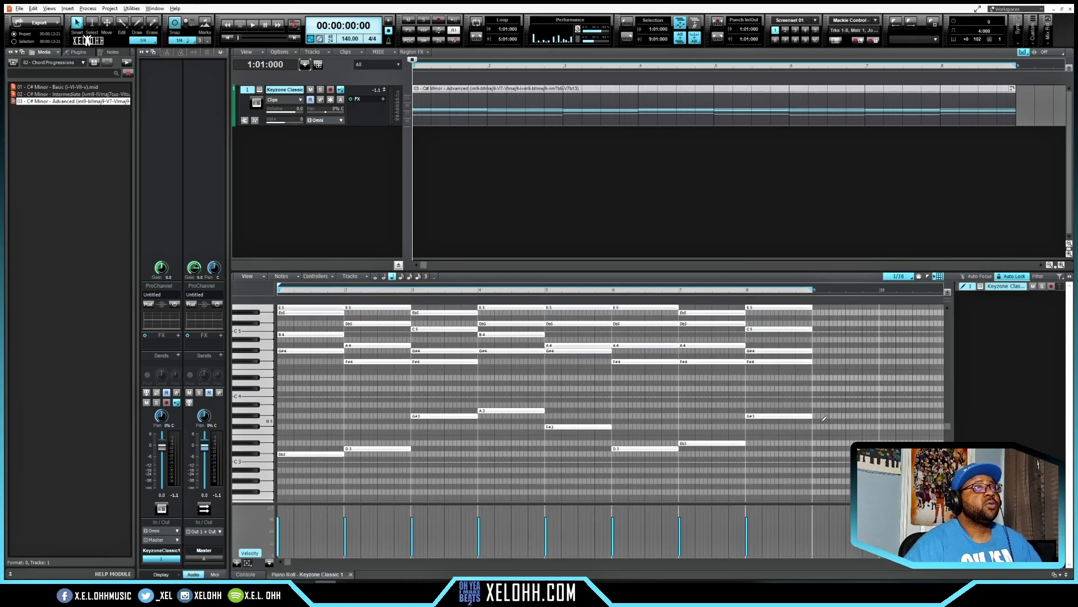
scroll(703, 412, "up", 3)
scroll(863, 428, "down", 1)
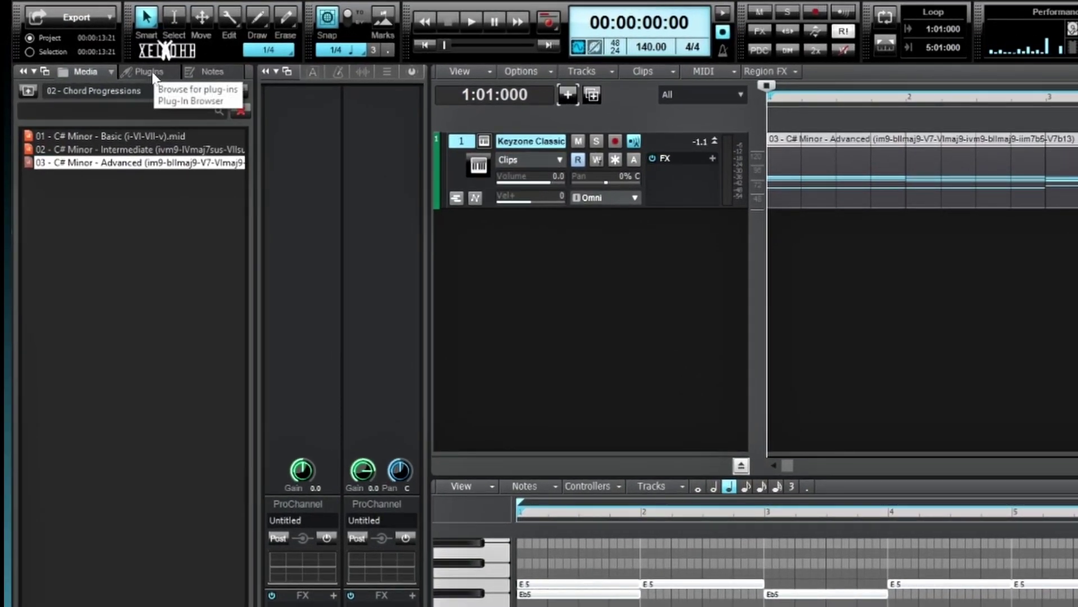
- Browse the MIDI effects plug-ins, add the Arpeggiator to the chord progression clip, and close the effect's window
left_click(149, 72)
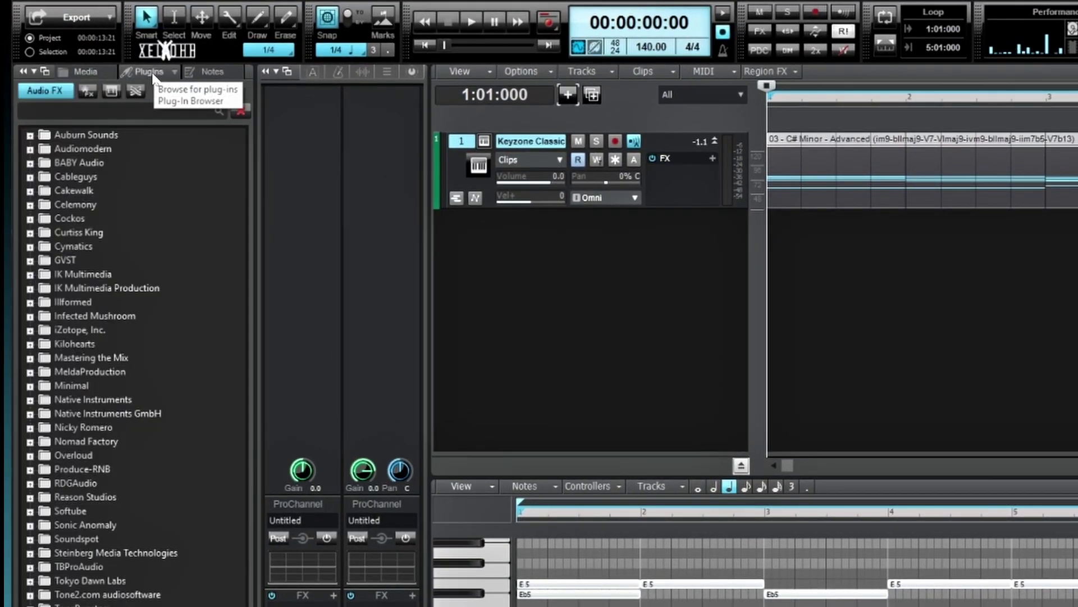
left_click(88, 91)
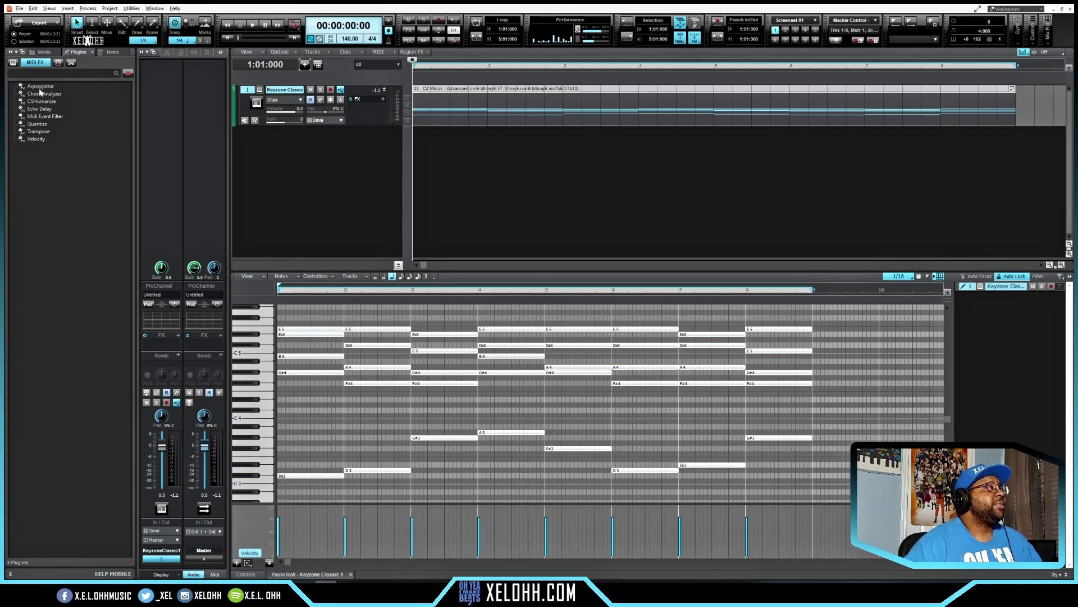
left_click_drag(41, 86, 514, 93)
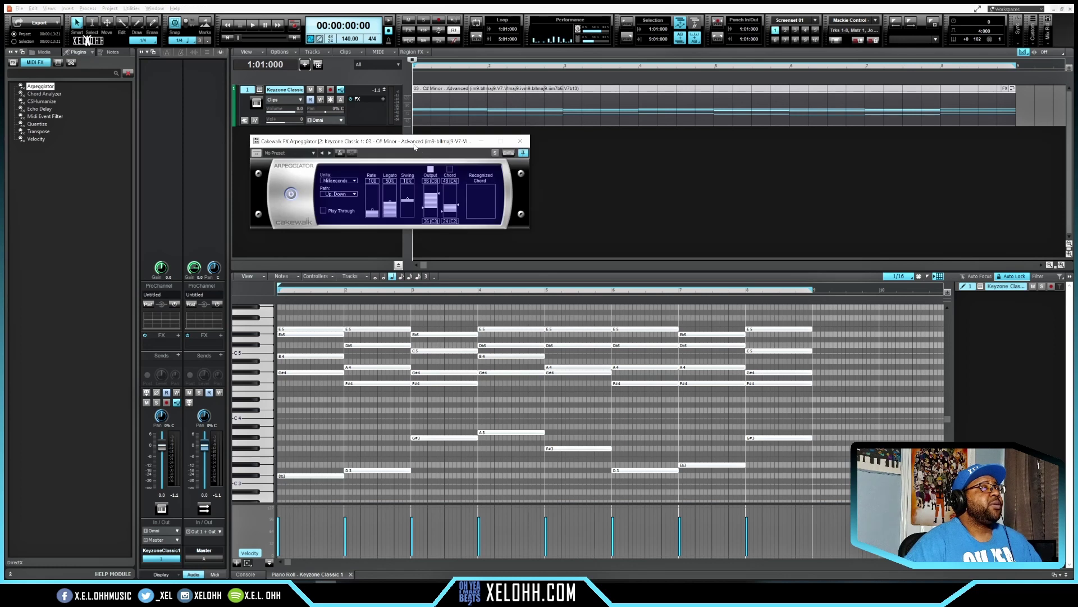
left_click_drag(414, 141, 465, 163)
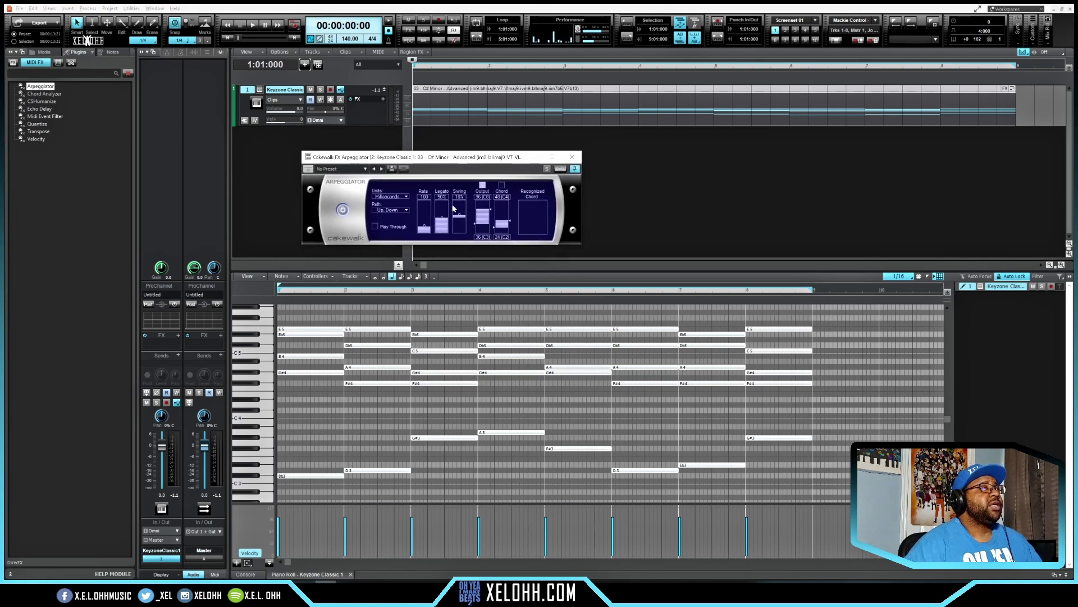
left_click(572, 157)
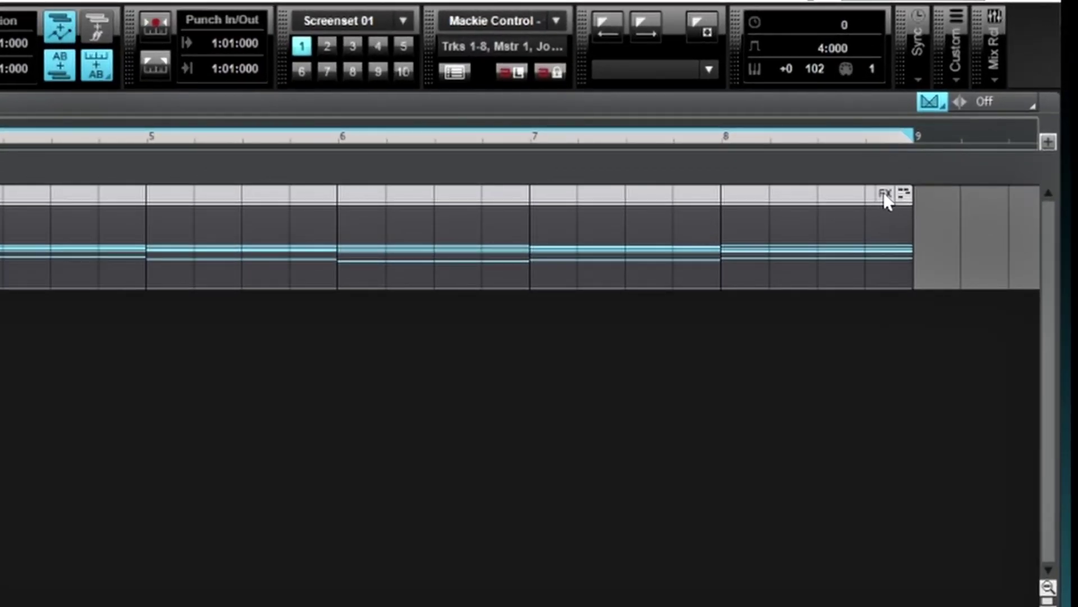
- Examine the chord clip's effects, both on the clip itself and in the clip properties under Clip Effects
left_click(885, 195)
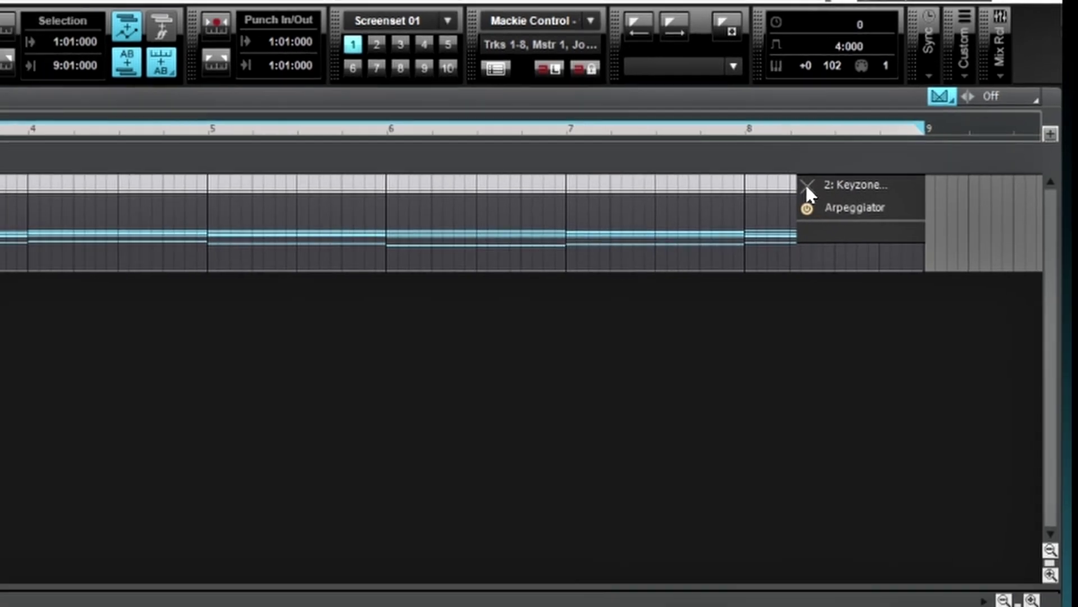
key("Escape")
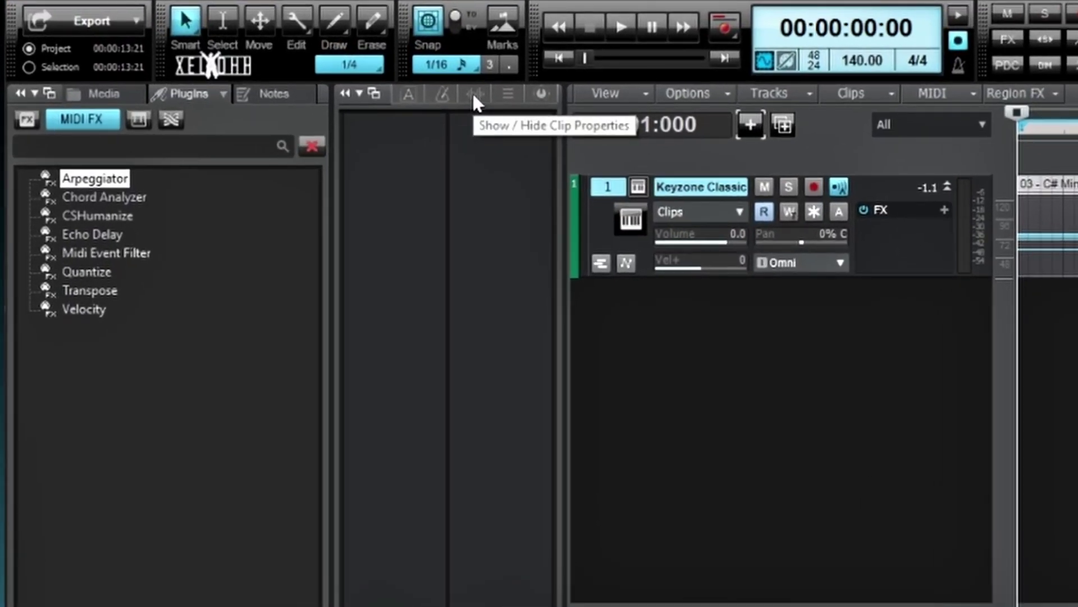
left_click(473, 93)
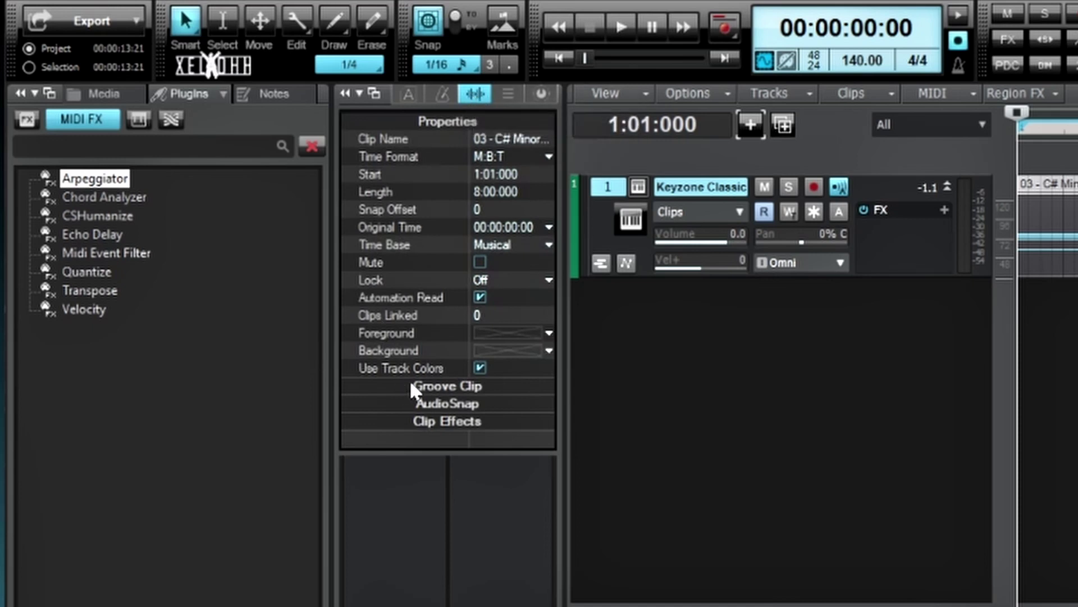
left_click(440, 421)
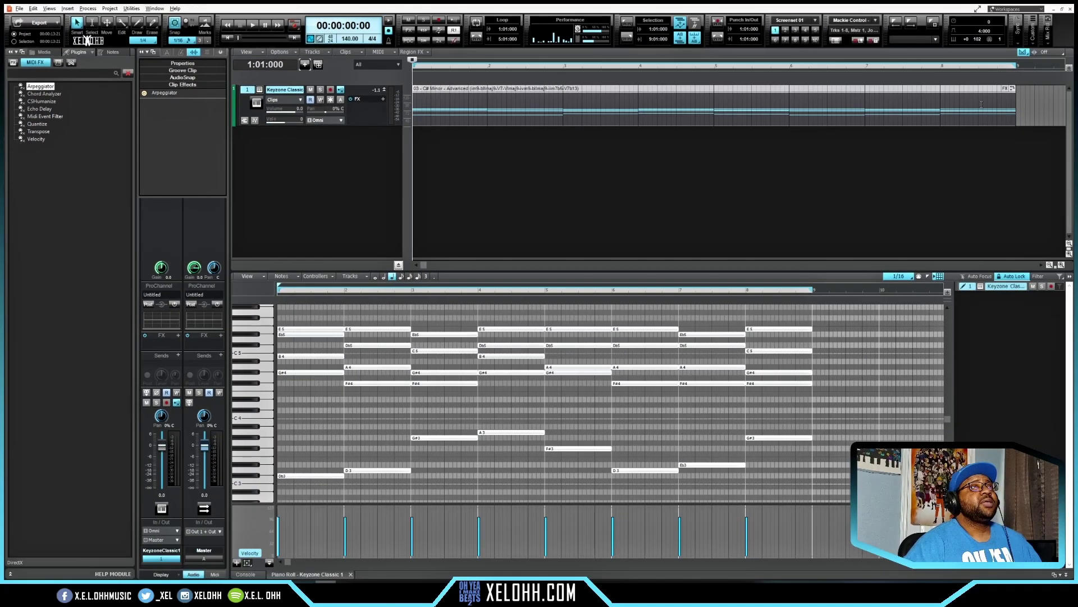
left_click(1005, 89)
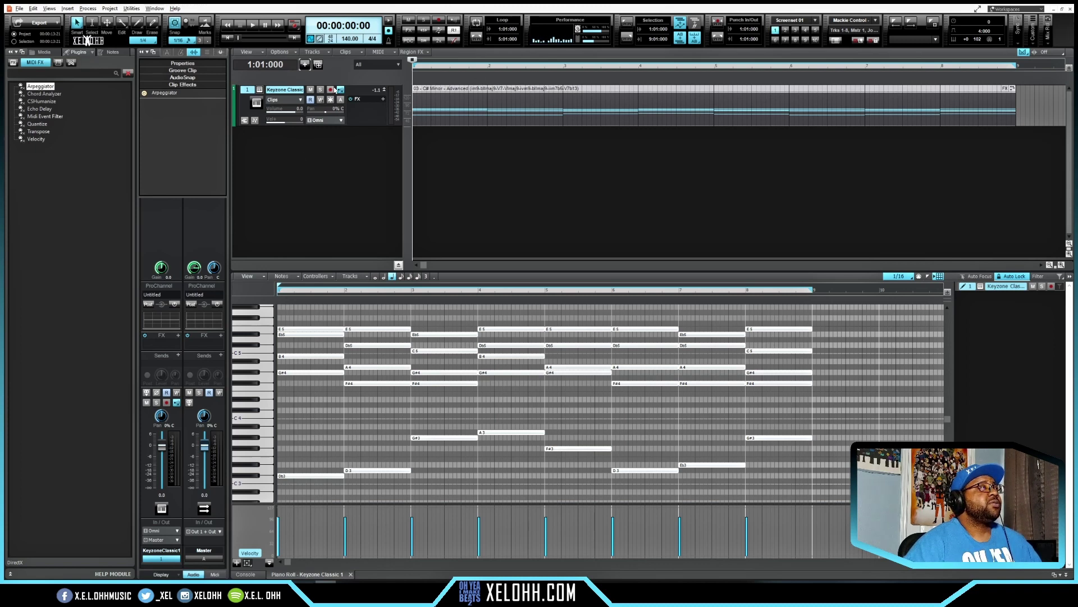
- Split the Keyzone Classic instrument track, add the Arpeggiator to the resulting MIDI track's effects, and close the effect's window
right_click(246, 104)
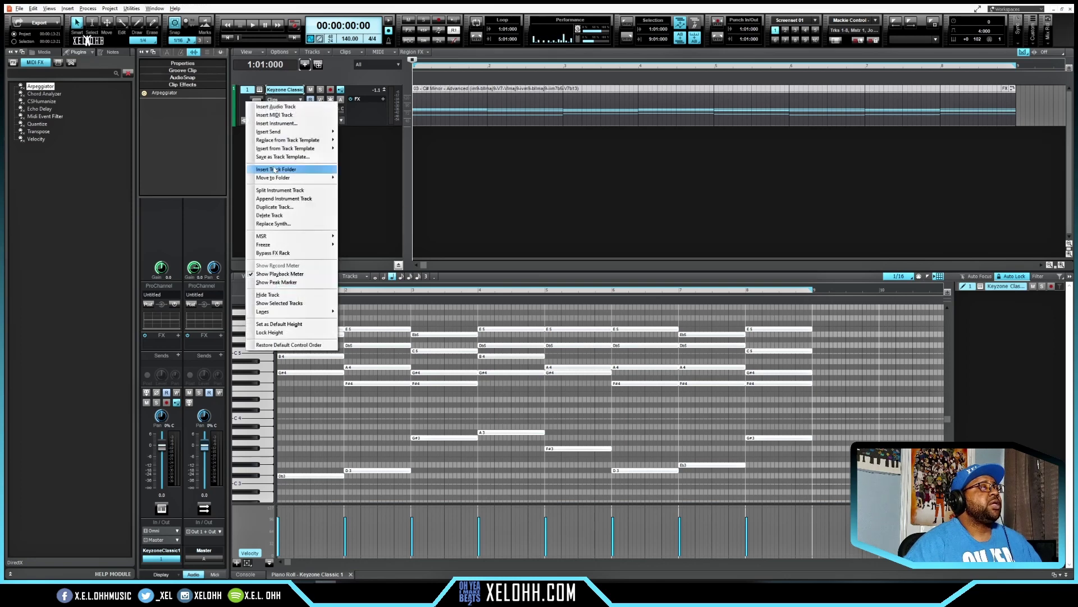
left_click(289, 191)
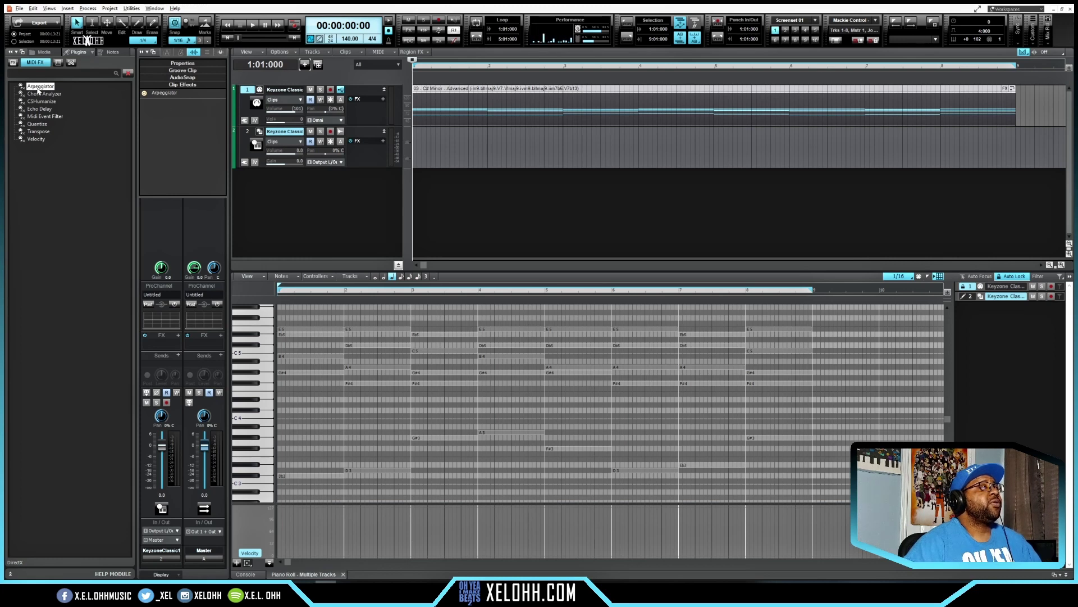
left_click_drag(39, 89, 365, 114)
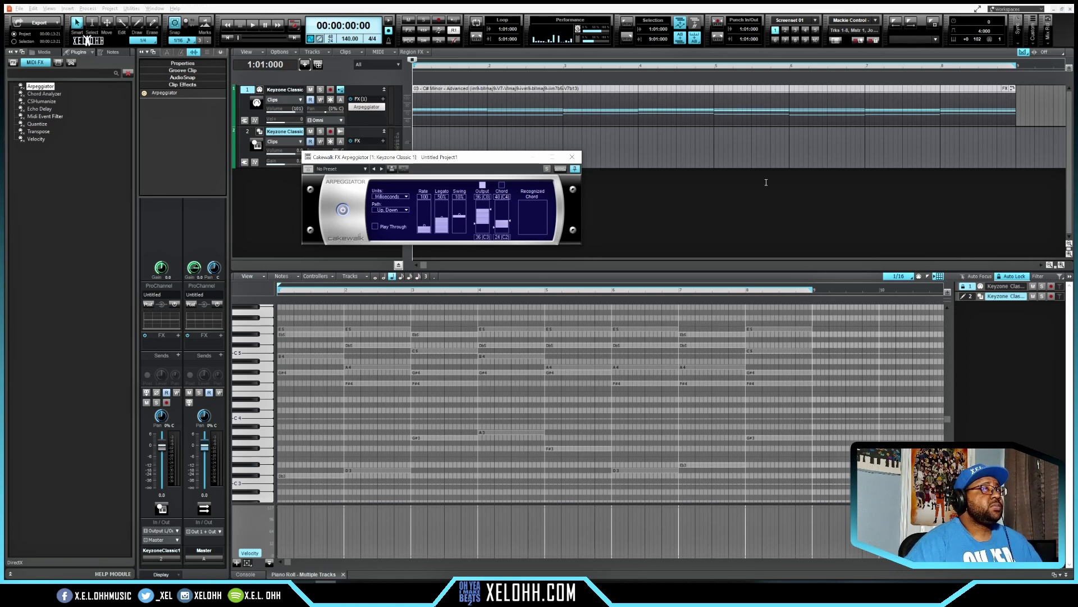
left_click(572, 156)
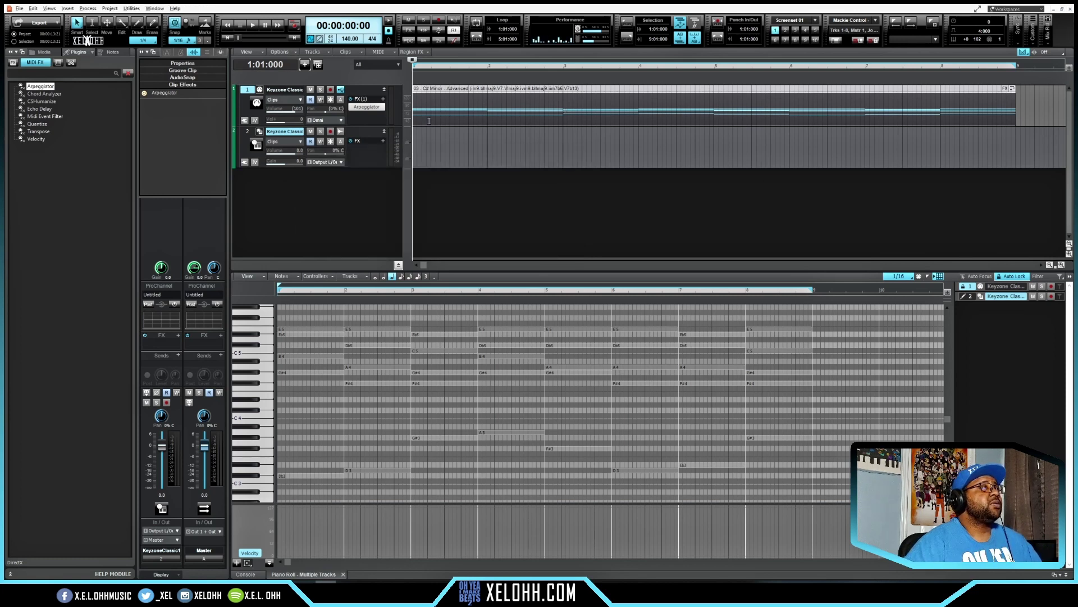
- Delete the Arpeggiator from the Keyzone Classic MIDI track's effects bin
left_click(362, 108)
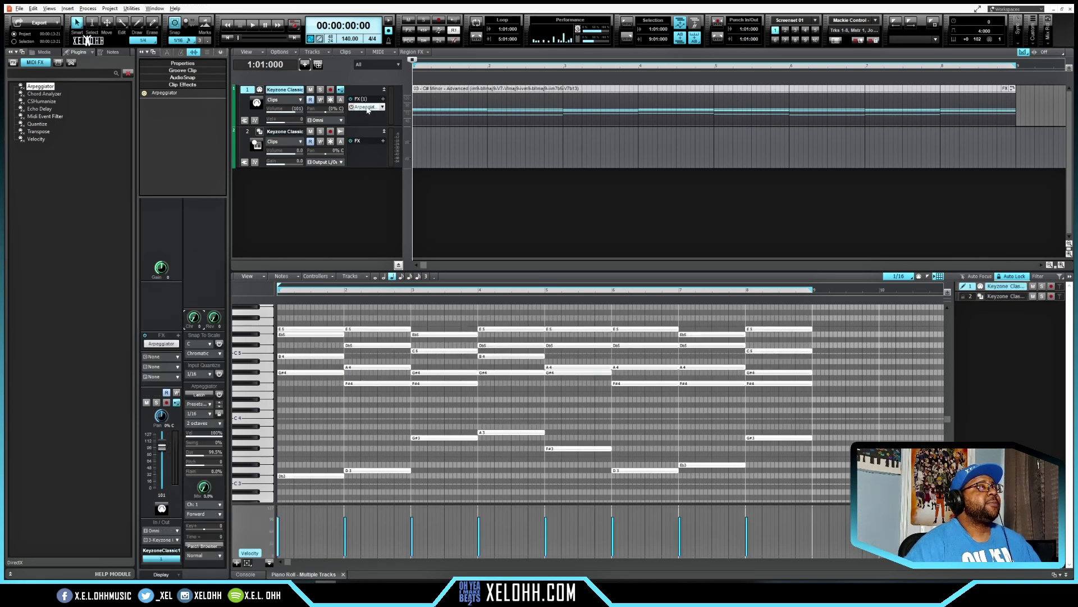
right_click(365, 108)
left_click(366, 116)
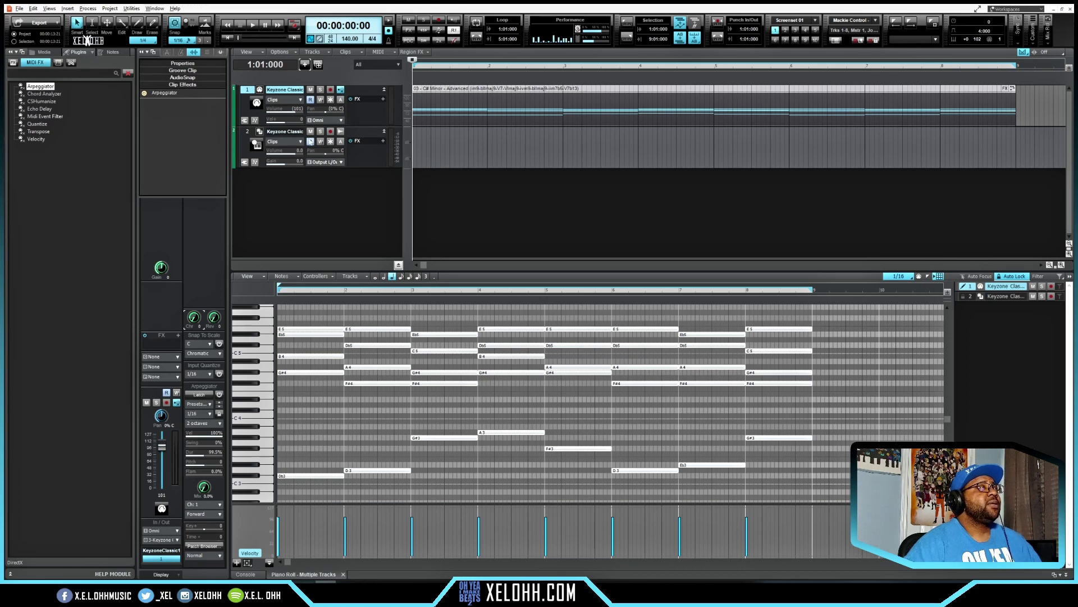
- Recombine the split Keyzone Classic MIDI and audio tracks into a single instrument track
left_click(246, 133)
right_click(246, 132)
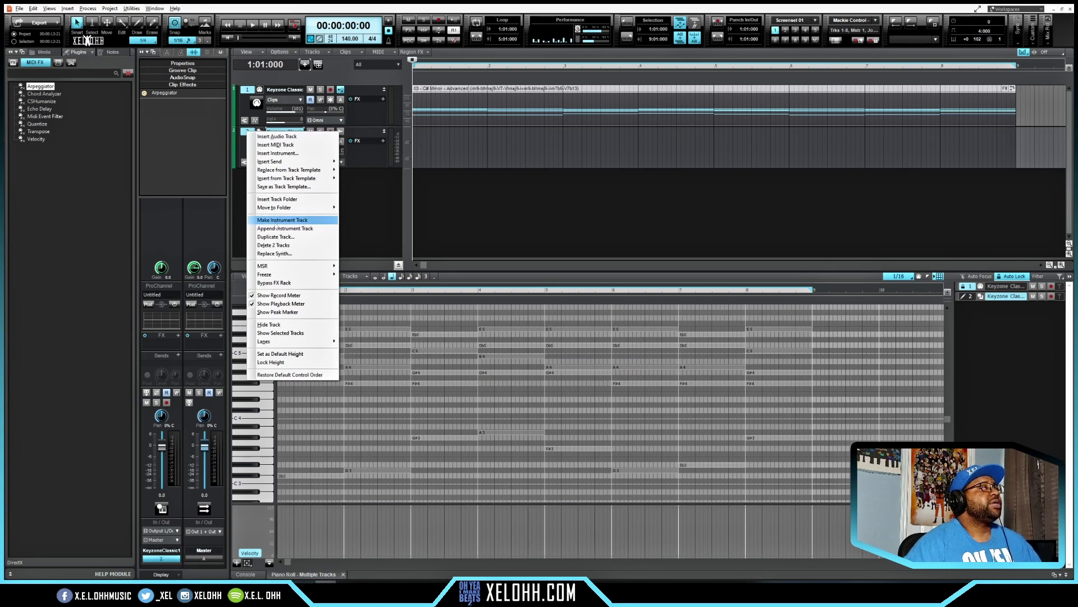
left_click(285, 220)
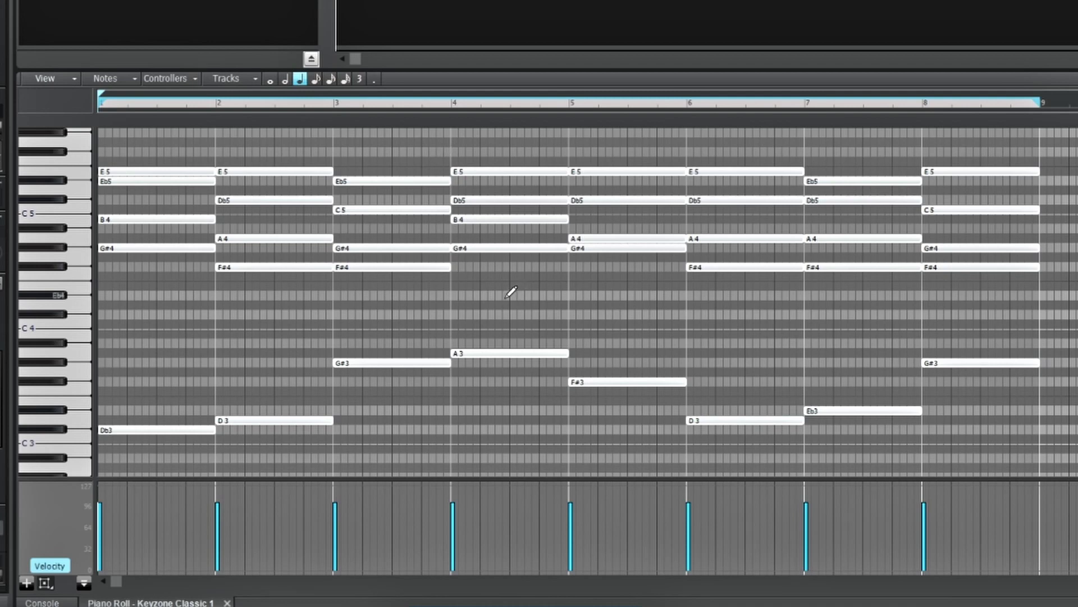
- Look through the uncategorized MIDI plug-ins available for the notes in the piano roll, and dismiss the list without applying any
right_click(500, 276)
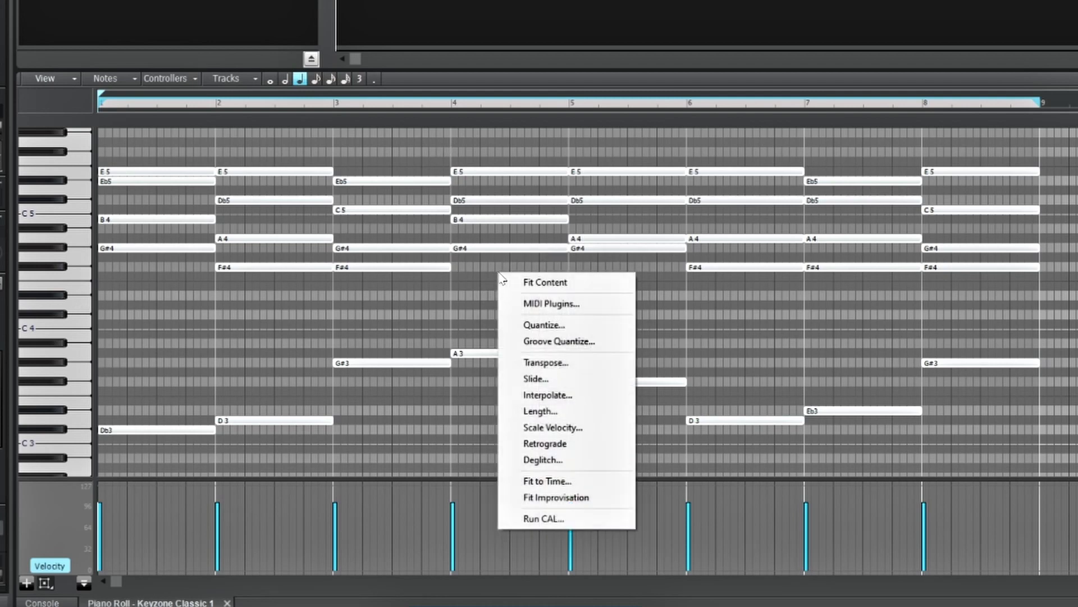
left_click(549, 304)
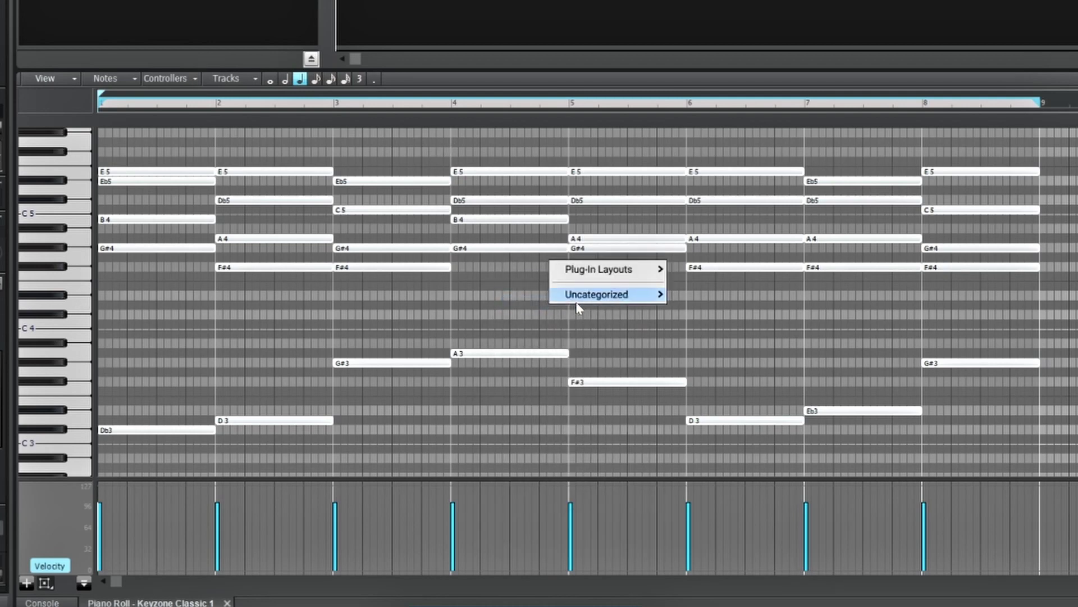
mouse_move(581, 297)
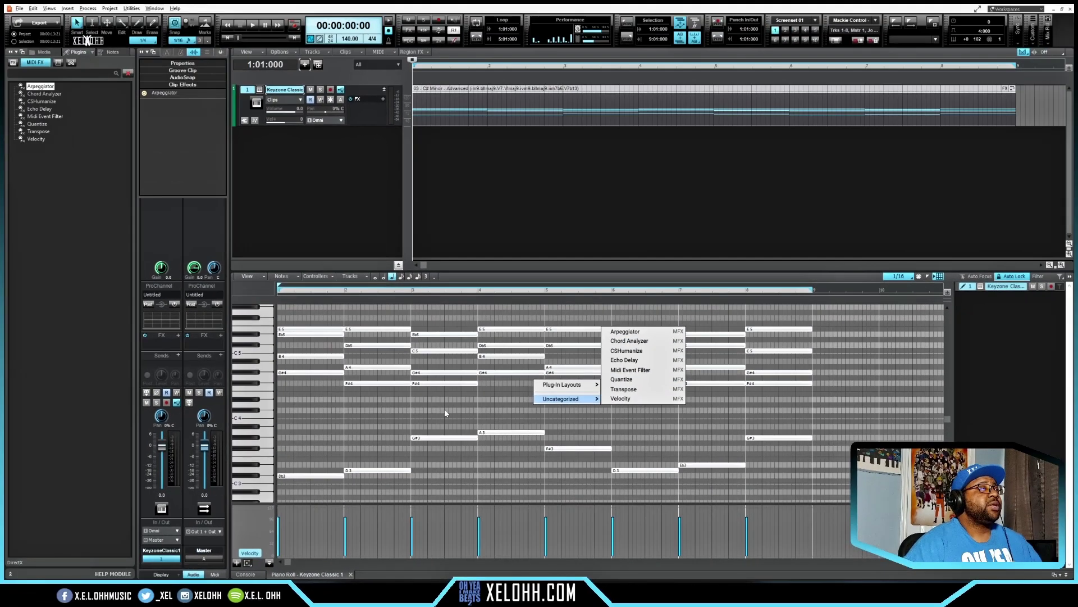
left_click(370, 299)
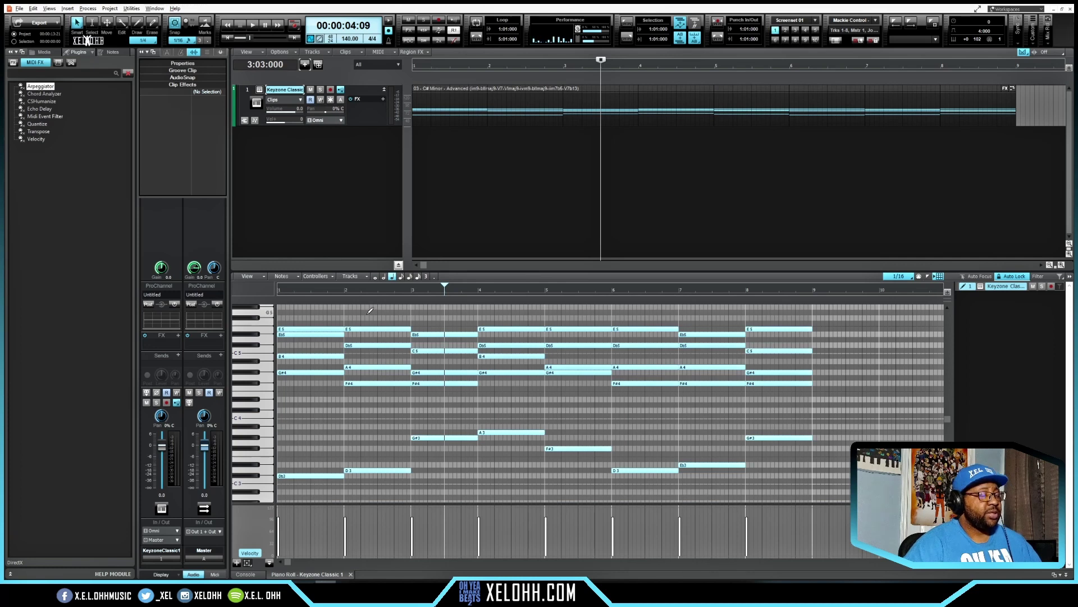
- Add the Arpeggiator to the chord progression clip and play the clip from the start to hear its default settings
key("space")
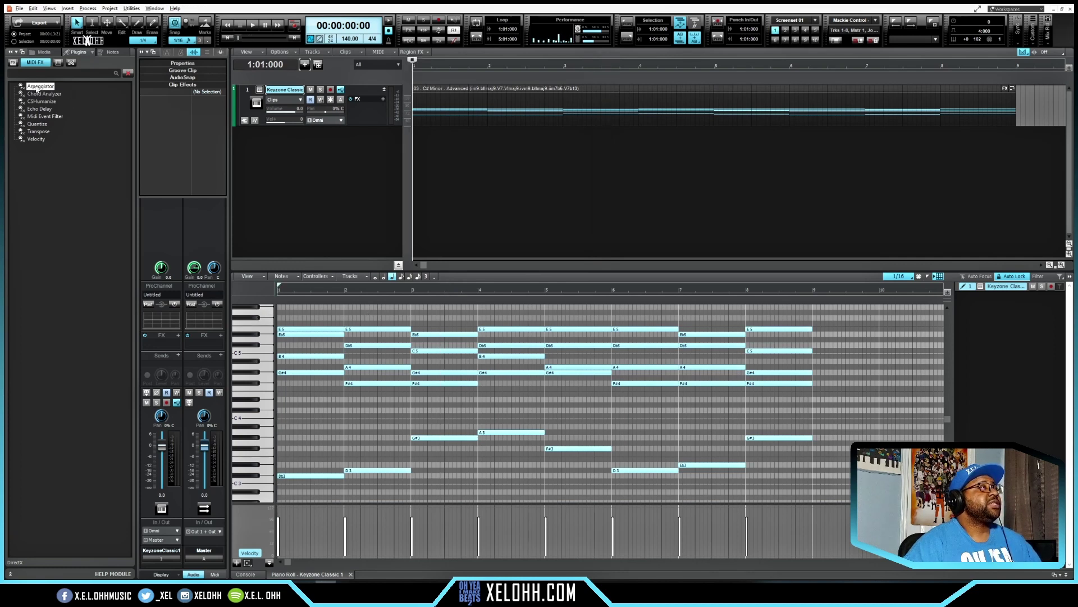
left_click_drag(35, 88, 587, 108)
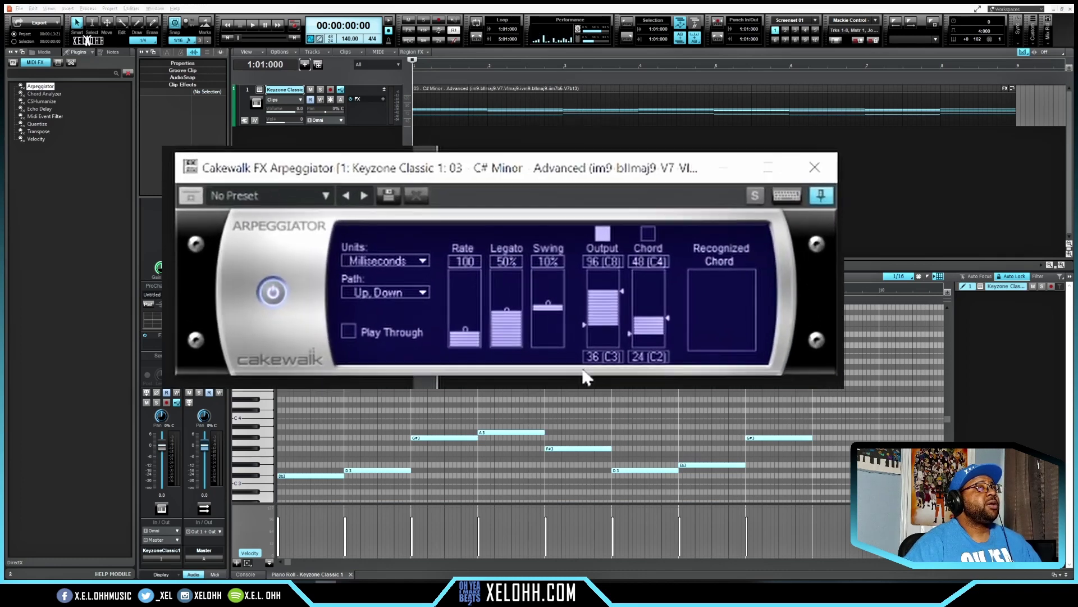
key("space")
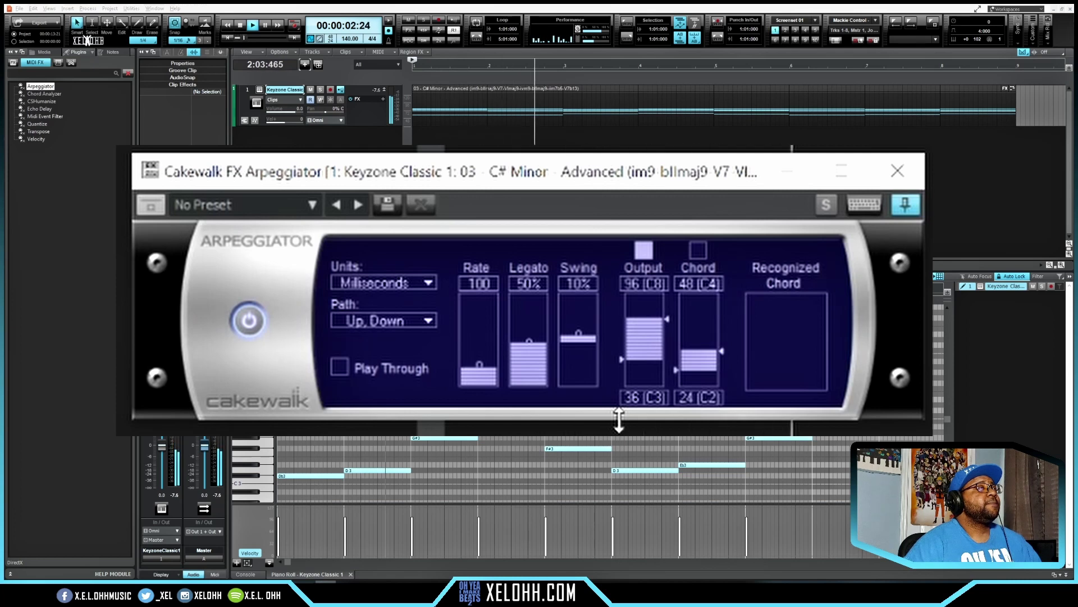
key("space")
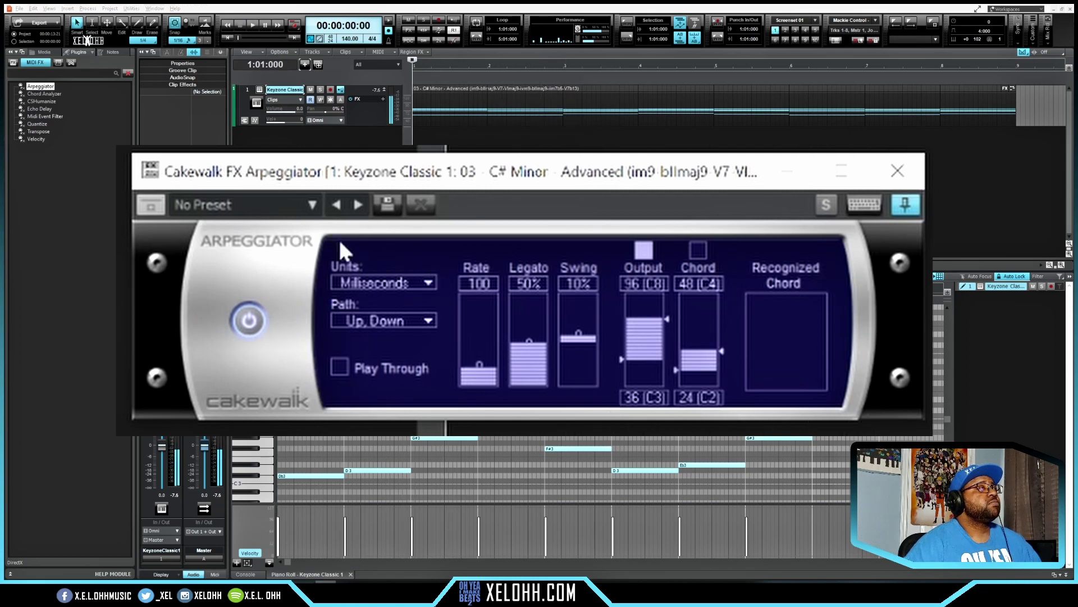
- Load the Stabby preset in the Arpeggiator and play the chord clip from the start to hear it
left_click(311, 206)
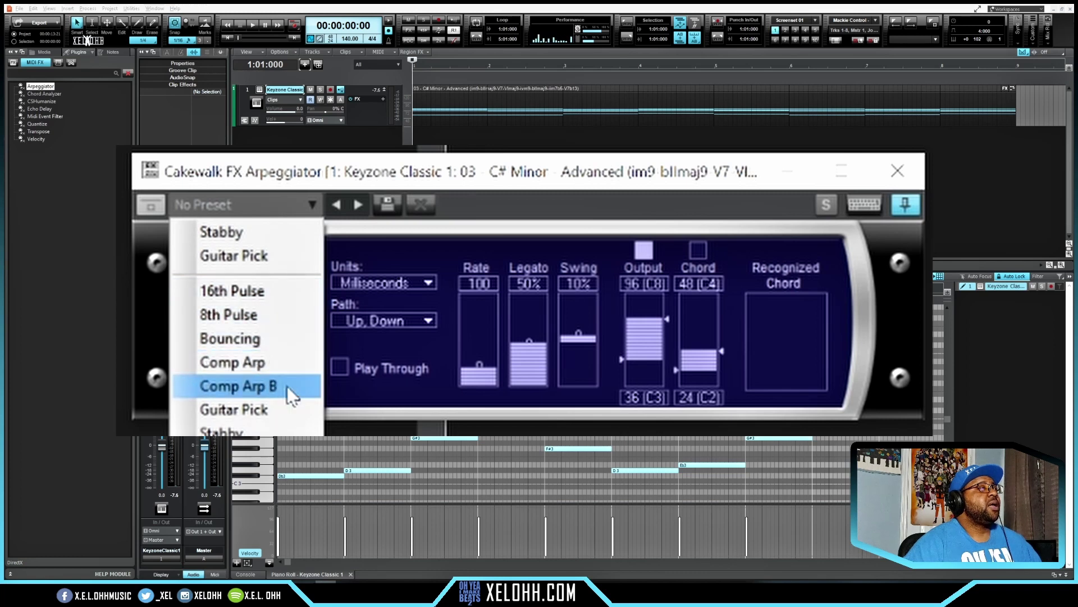
left_click(262, 431)
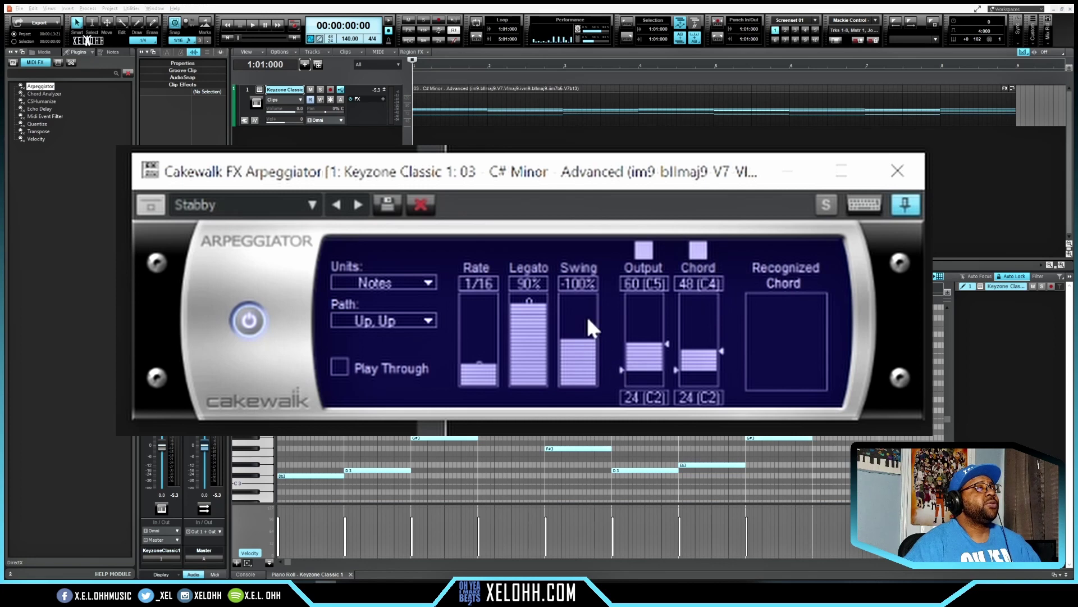
key("space")
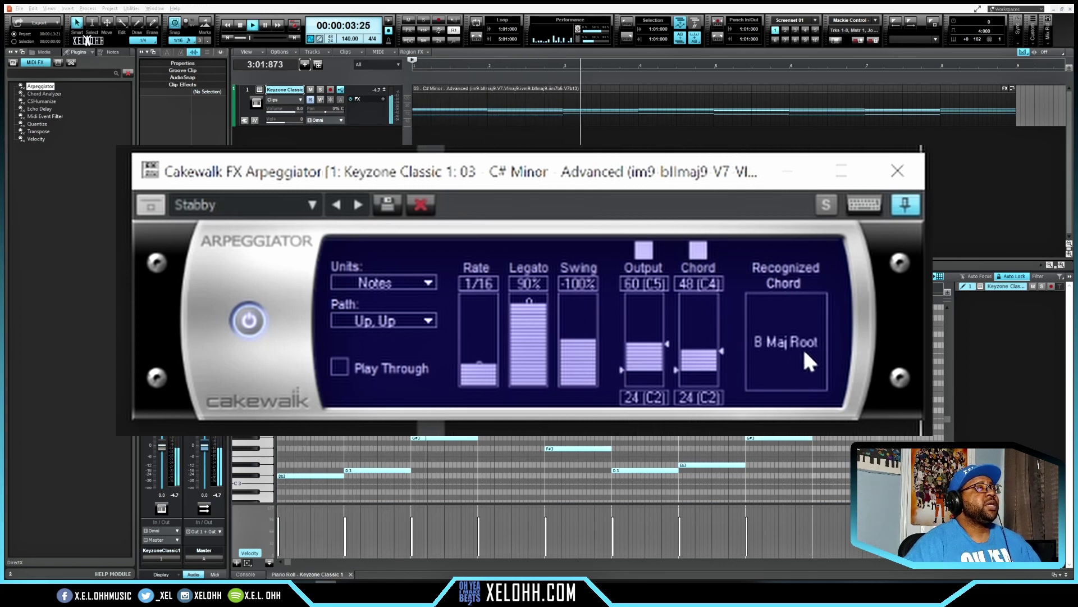
key("space")
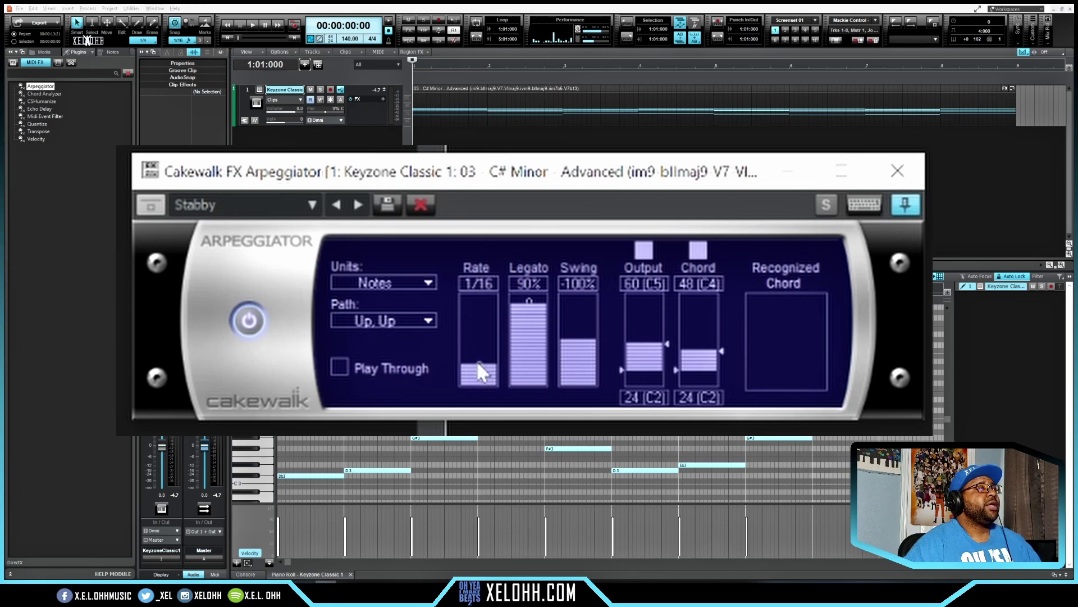
- Look through the Arpeggiator's Units options without picking one, and close the Arpeggiator window
left_click(429, 284)
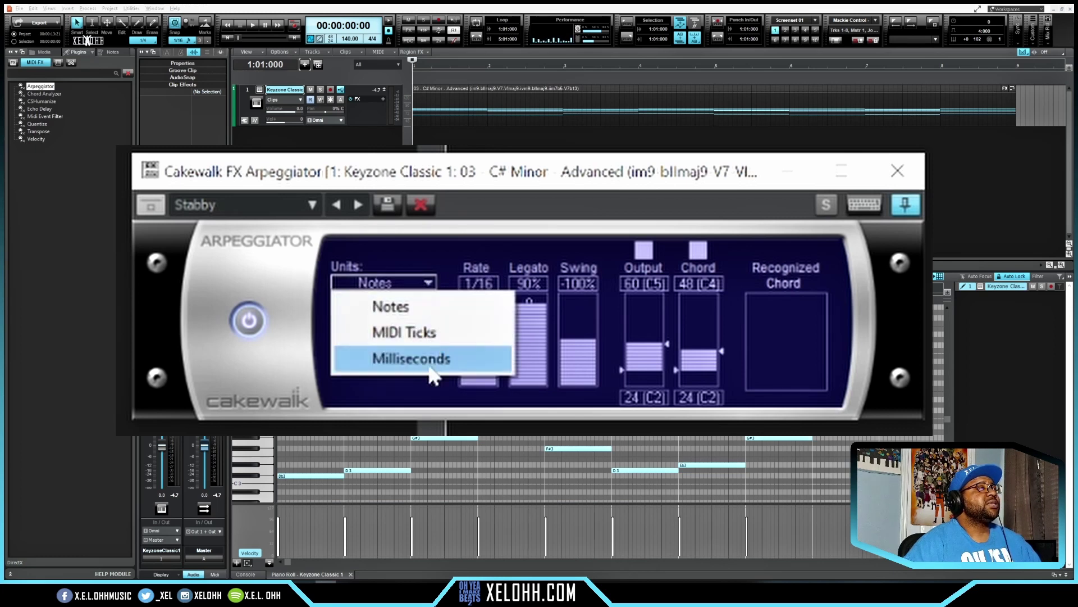
left_click(429, 249)
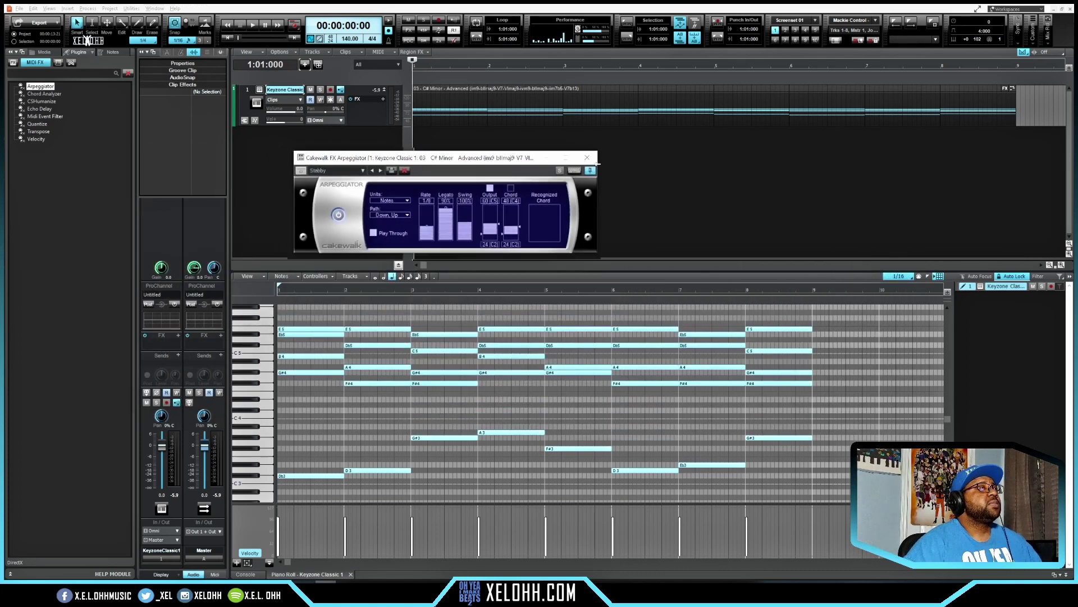
left_click(573, 158)
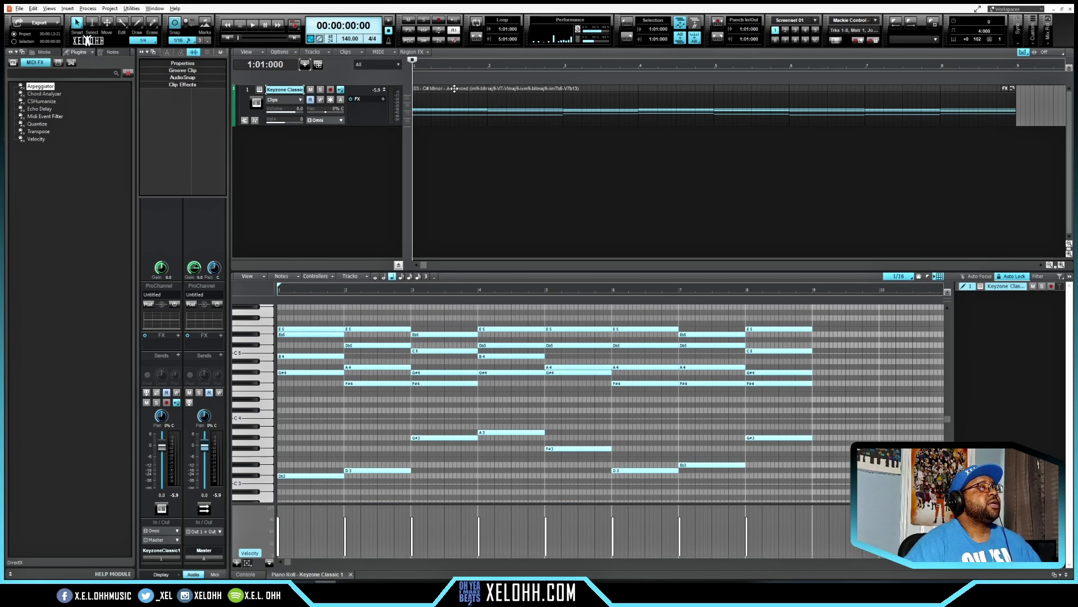
- Delete the duplicate Arpeggiator from the chord progression clip's effects
left_click(454, 88)
left_click(181, 85)
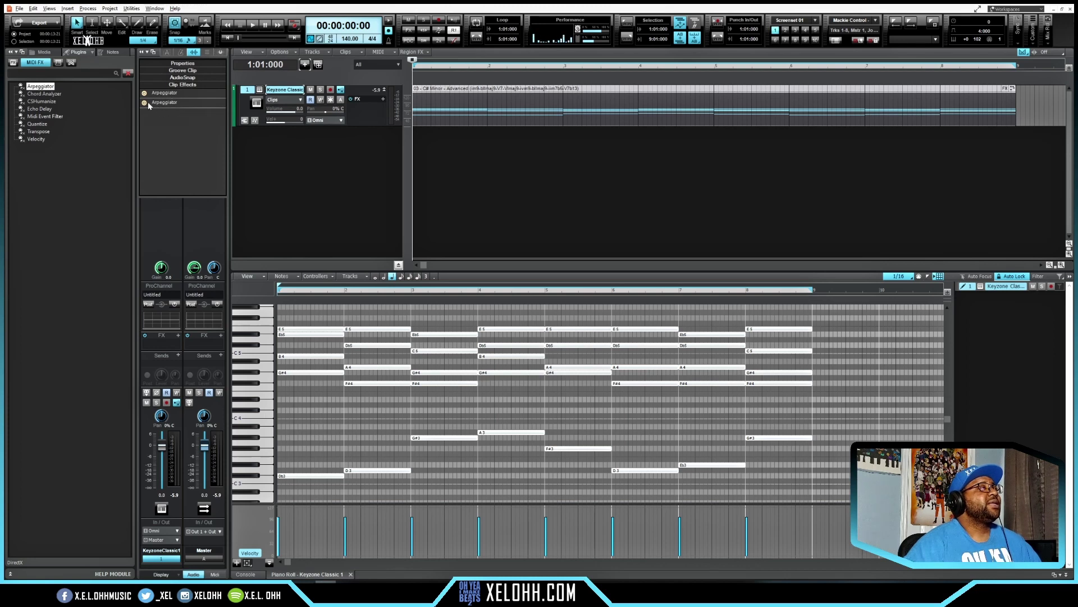
right_click(162, 104)
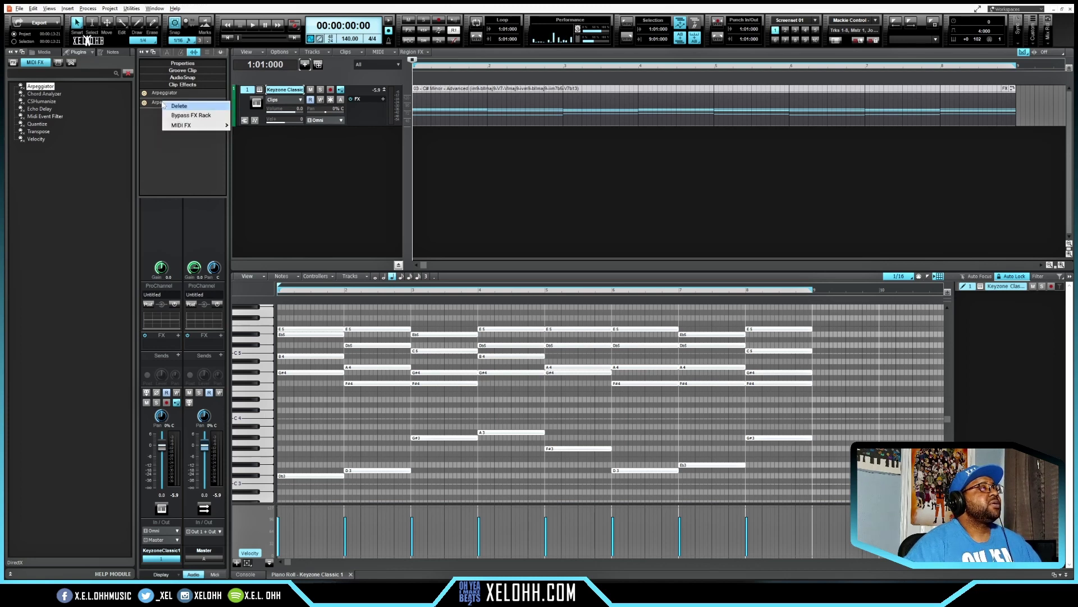
left_click(180, 106)
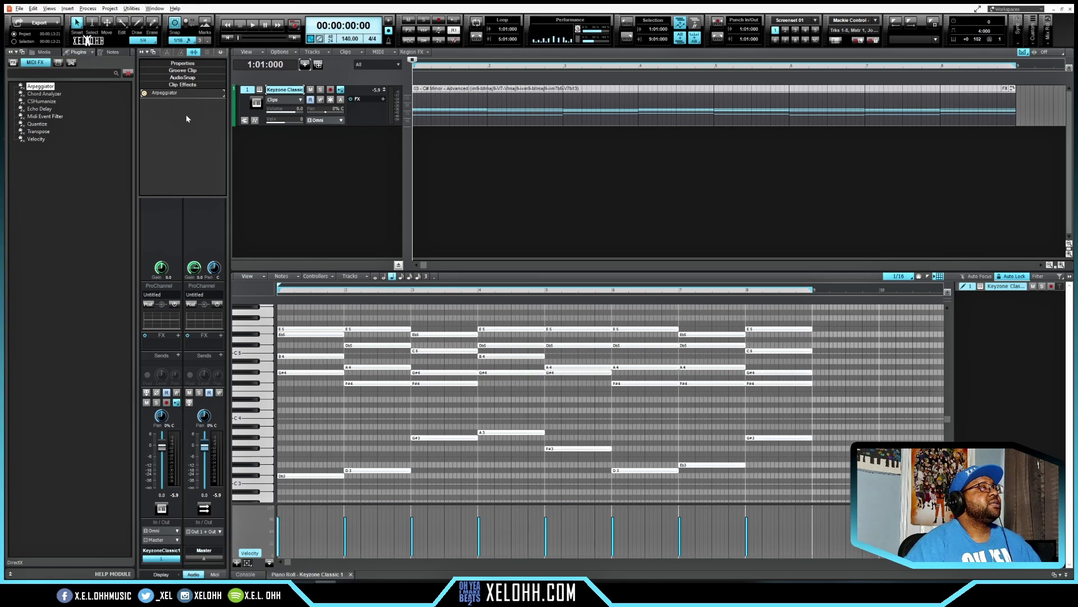
- Add the Chord Analyzer to the chord clip's effects and make the Keyzone Classic track taller
left_click(37, 97)
left_click_drag(36, 97, 158, 108)
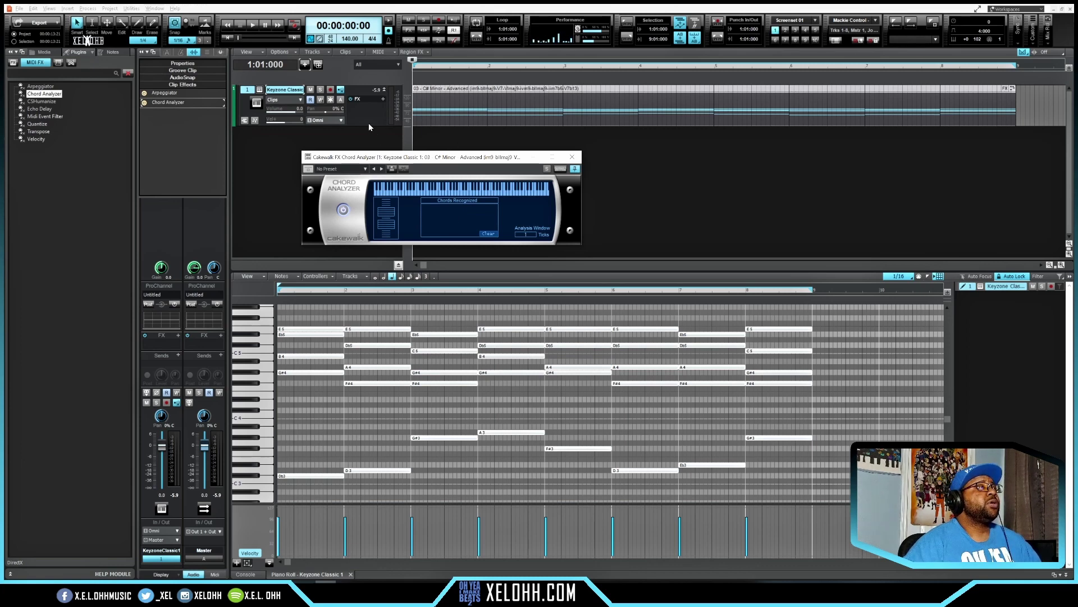
left_click_drag(363, 126, 357, 165)
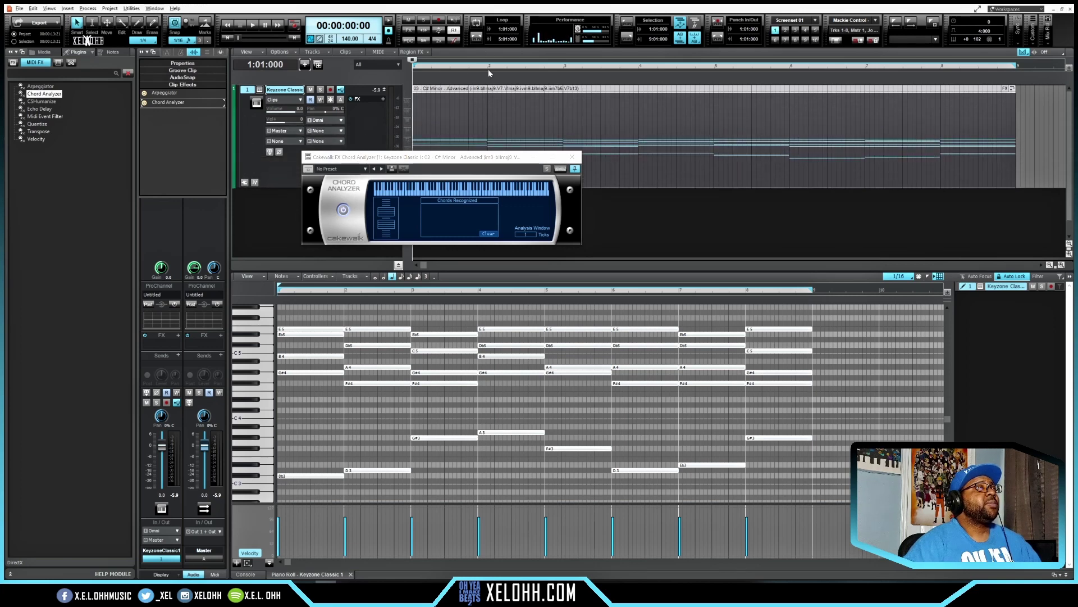
- Bypass the clip's Arpeggiator, play from measure 2 to examine the recognized chords, and close the Chord Analyzer
left_click(487, 68)
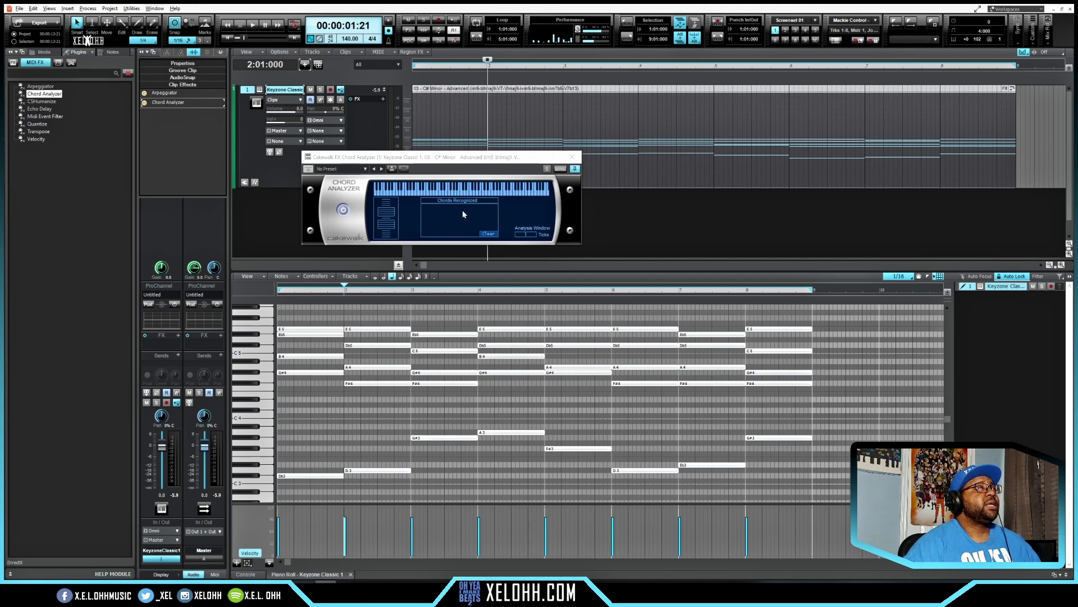
key("space")
key("space")
left_click(145, 94)
key("space")
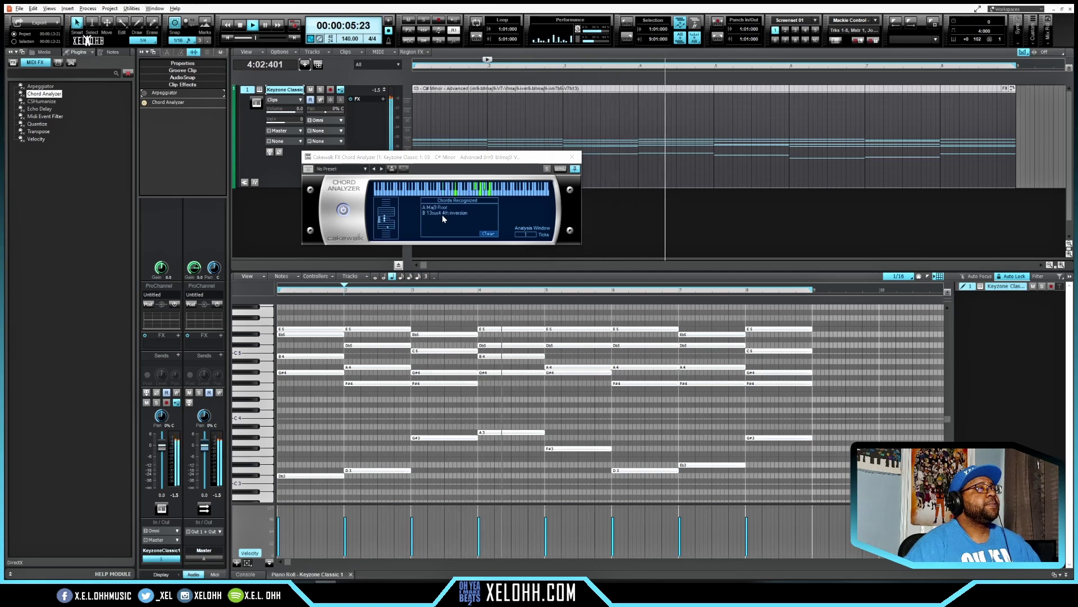
key("space")
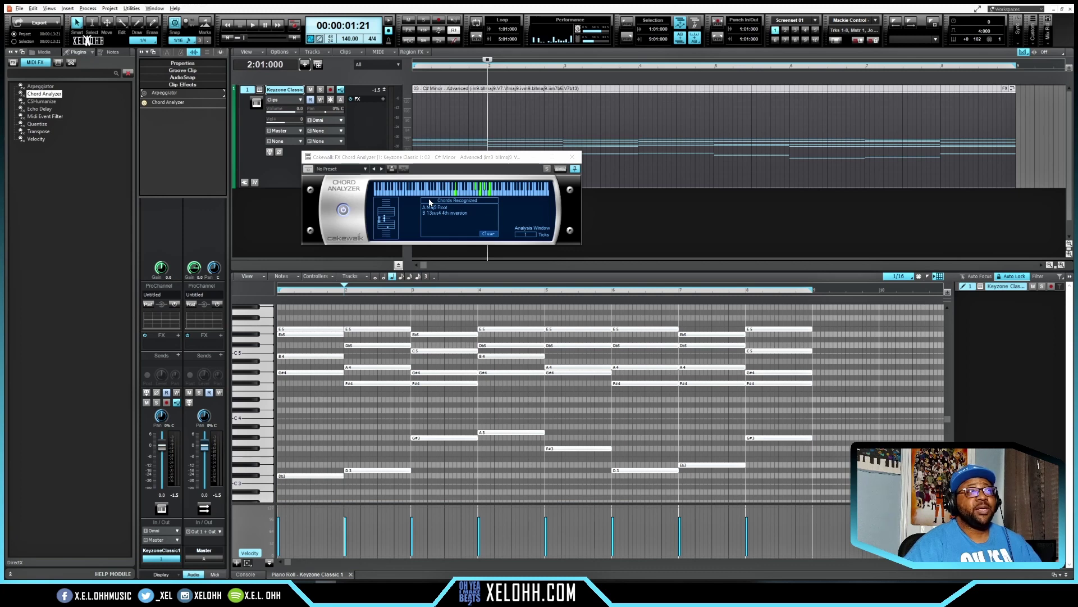
left_click(572, 157)
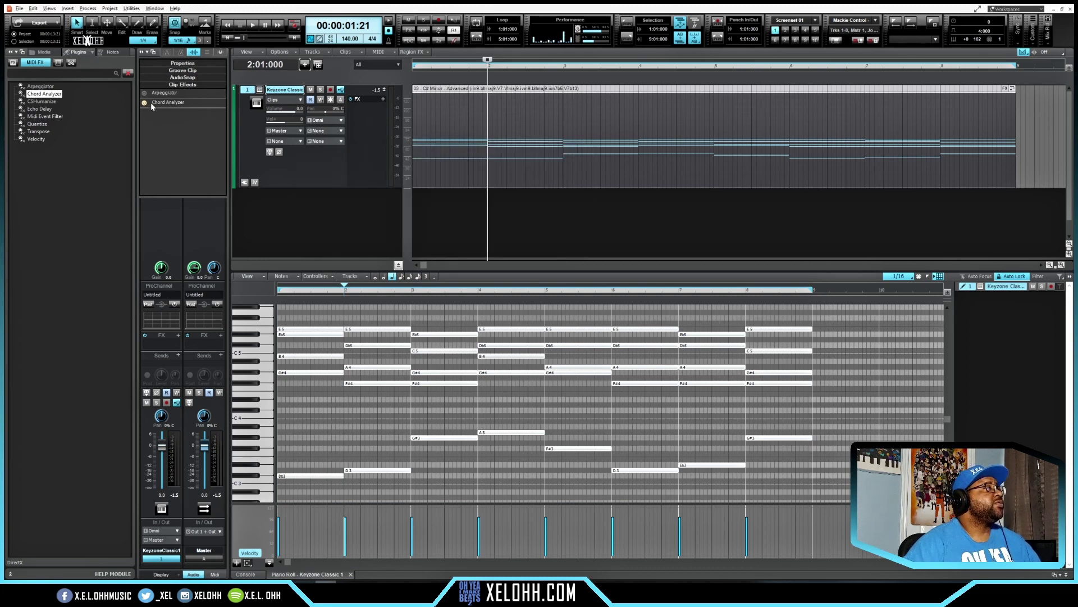
- Add CSHumanize to the clip's effects with Note On enabled at 19 and Note Vel. at 25, and close its window
left_click_drag(38, 103, 163, 120)
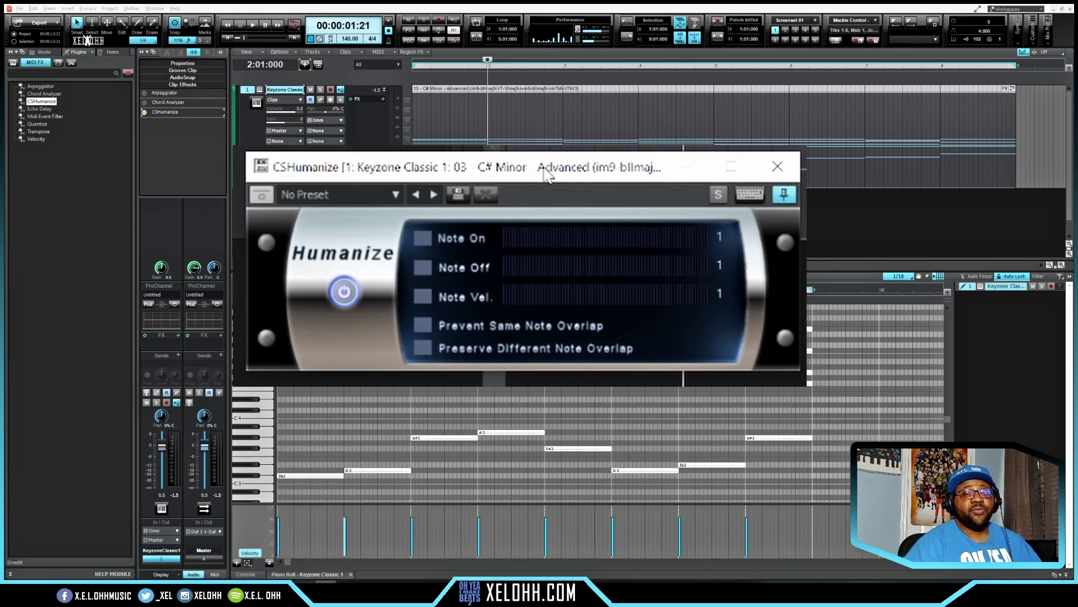
left_click(425, 238)
left_click_drag(526, 240, 597, 243)
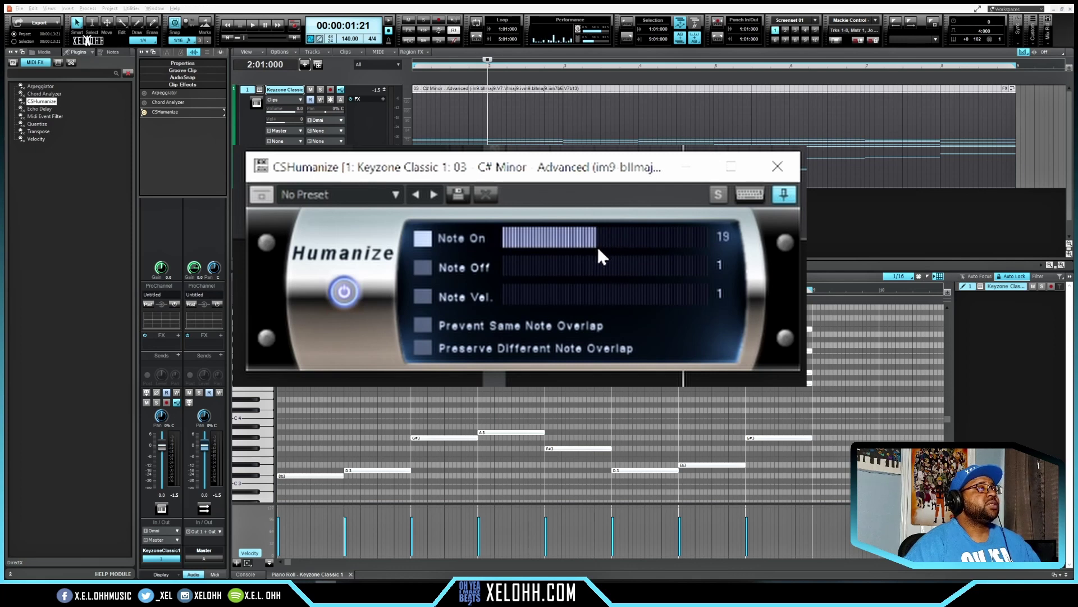
left_click(424, 296)
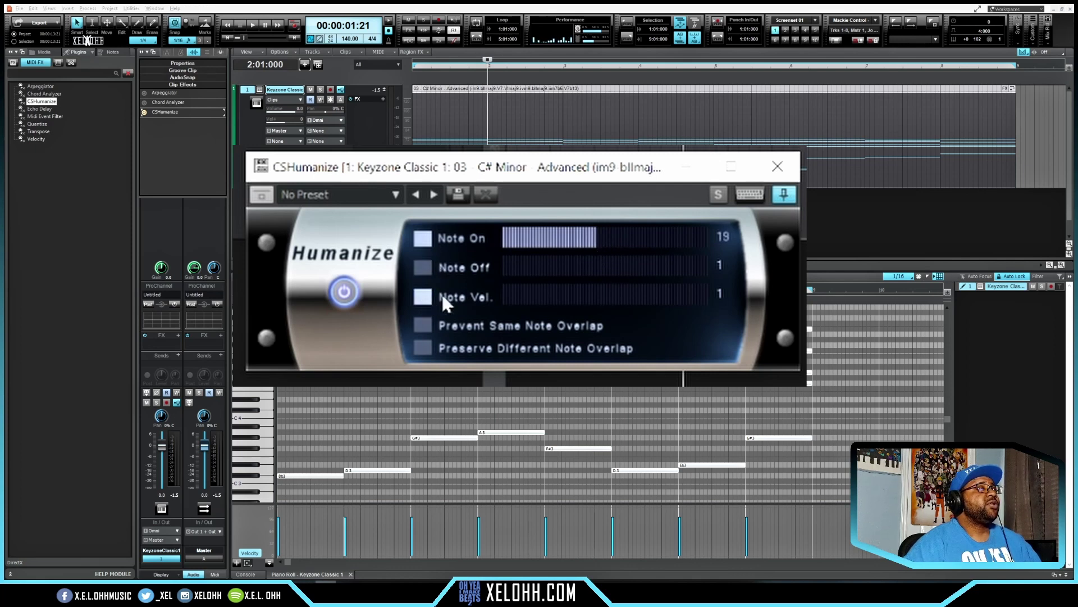
left_click_drag(549, 298, 626, 303)
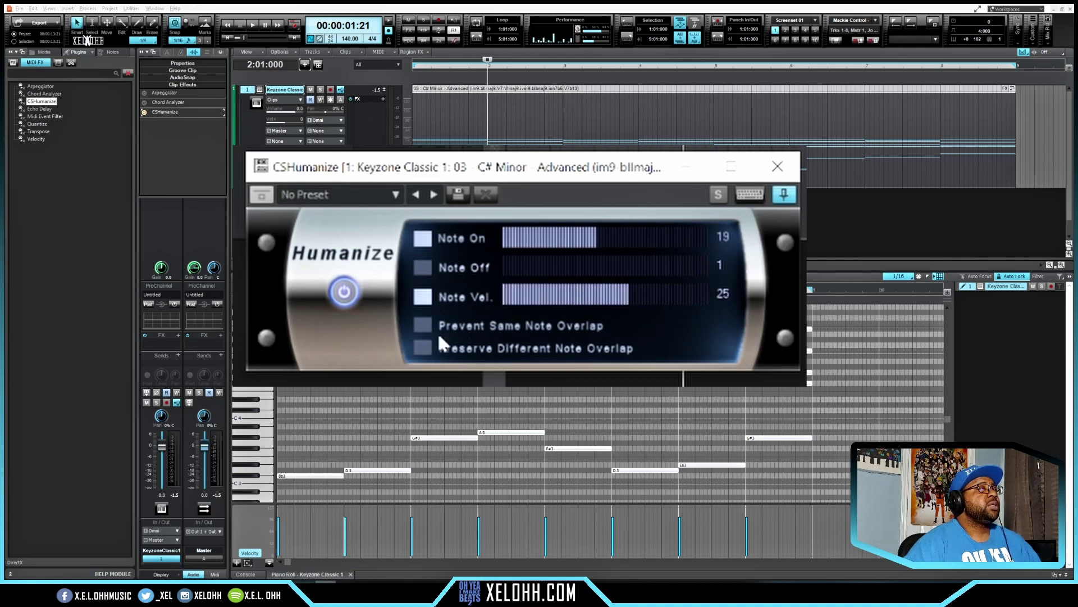
key("w")
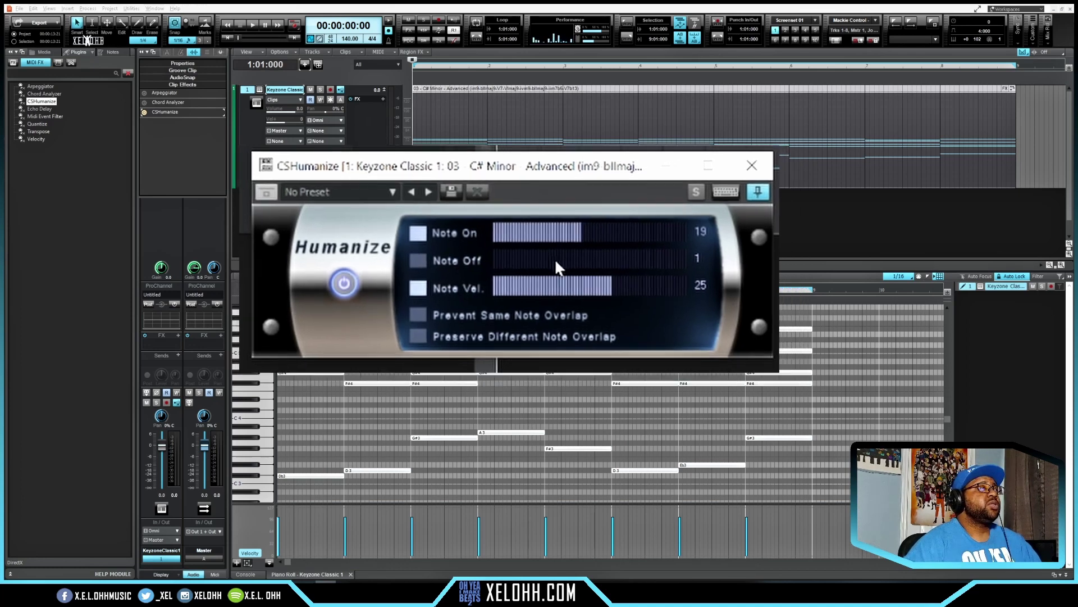
left_click(588, 162)
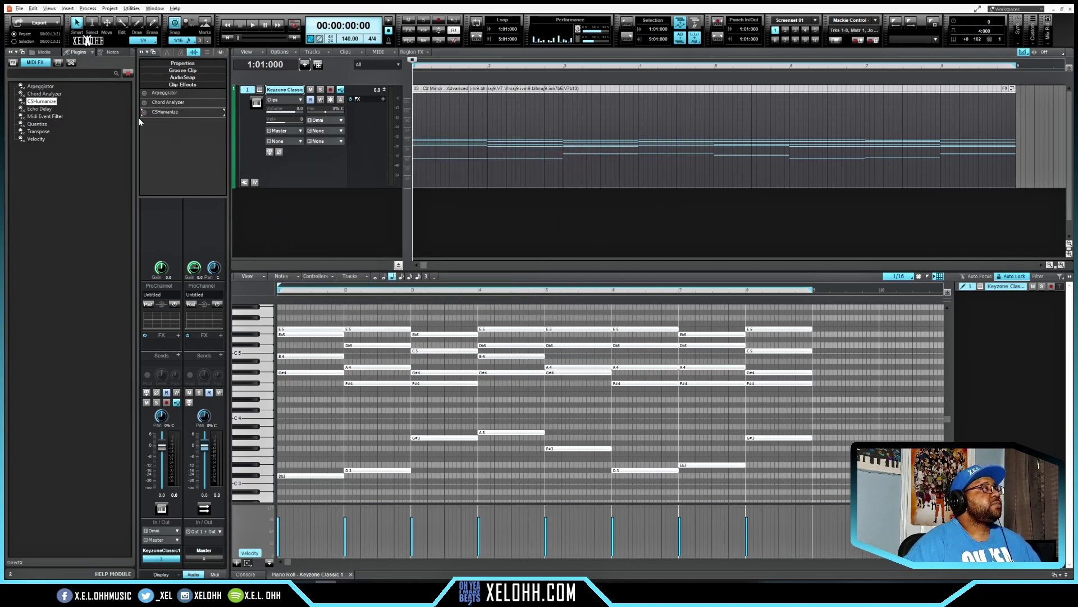
- Add Echo Delay to the clip's effects and set its delay to 40 milliseconds
left_click(31, 110)
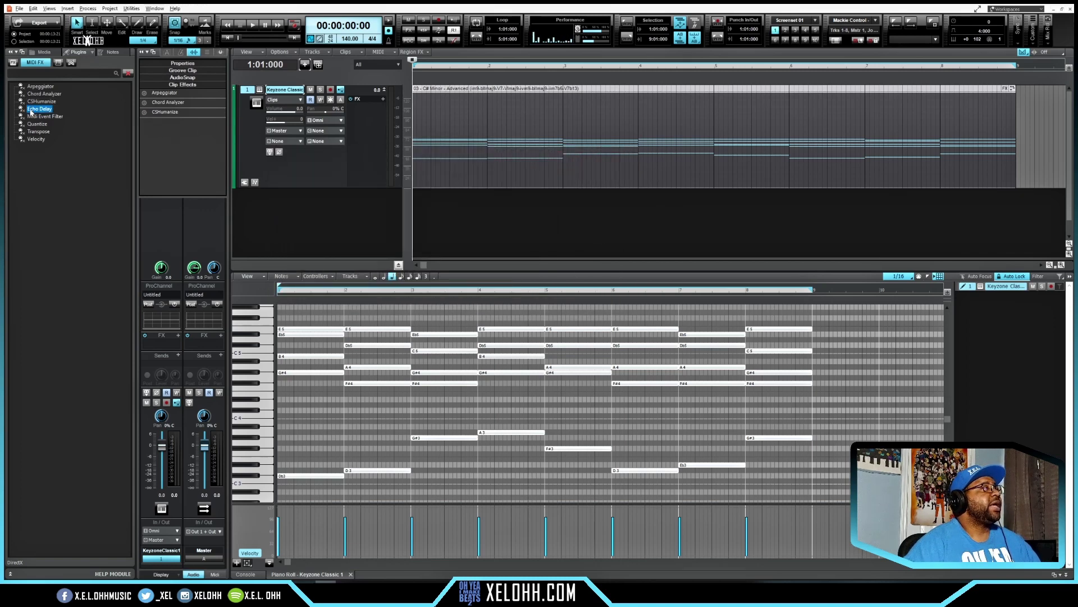
left_click_drag(32, 111, 163, 121)
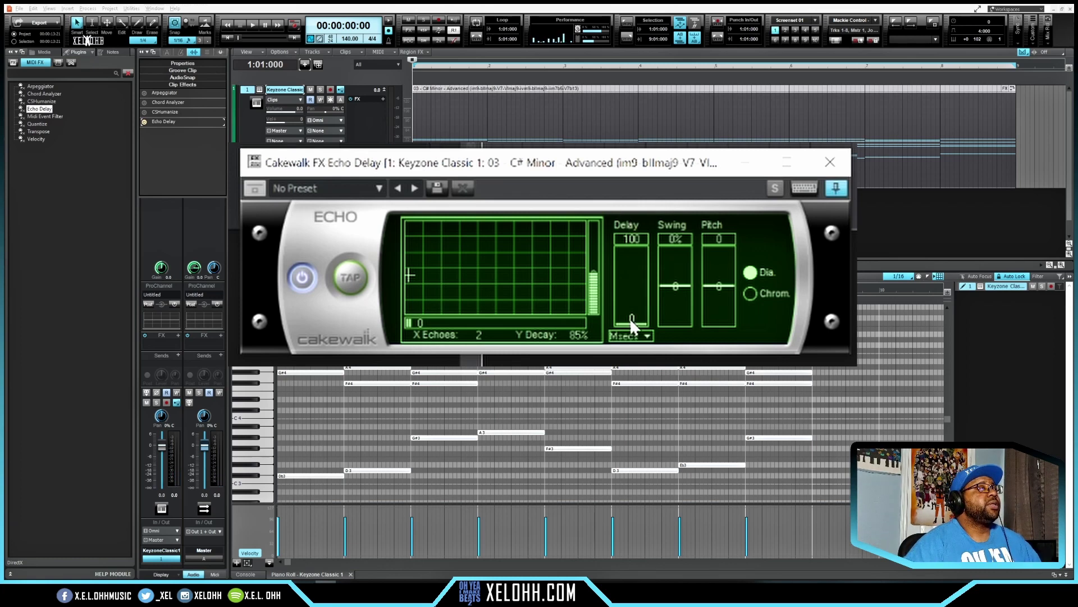
left_click_drag(630, 320, 631, 324)
- Try Echo Delay's 8th Note preset on the clip from the start, and switch to 16th Note during playback
left_click(379, 189)
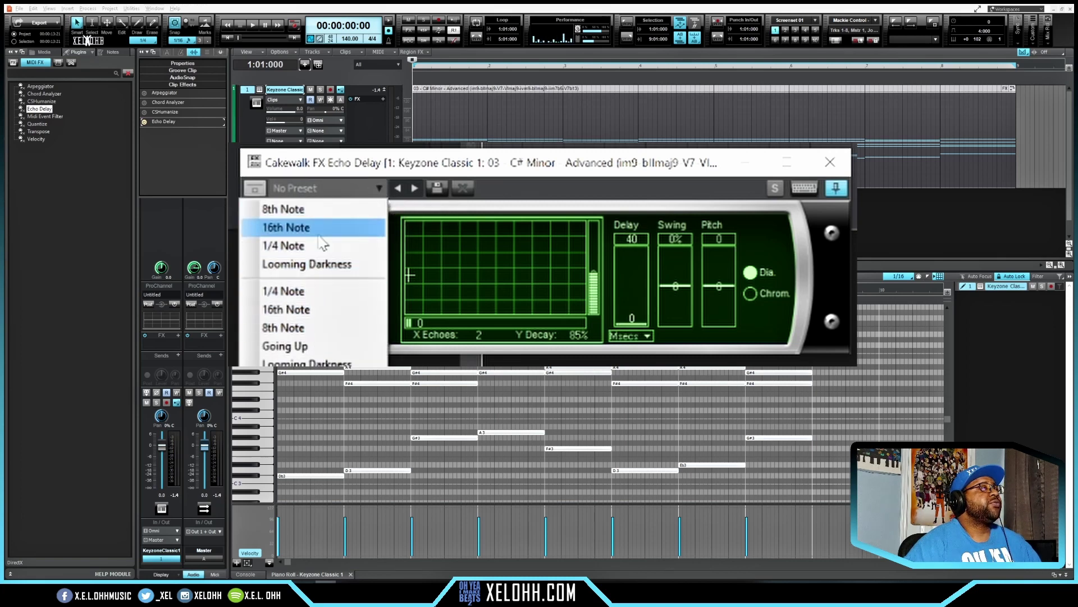
left_click(326, 210)
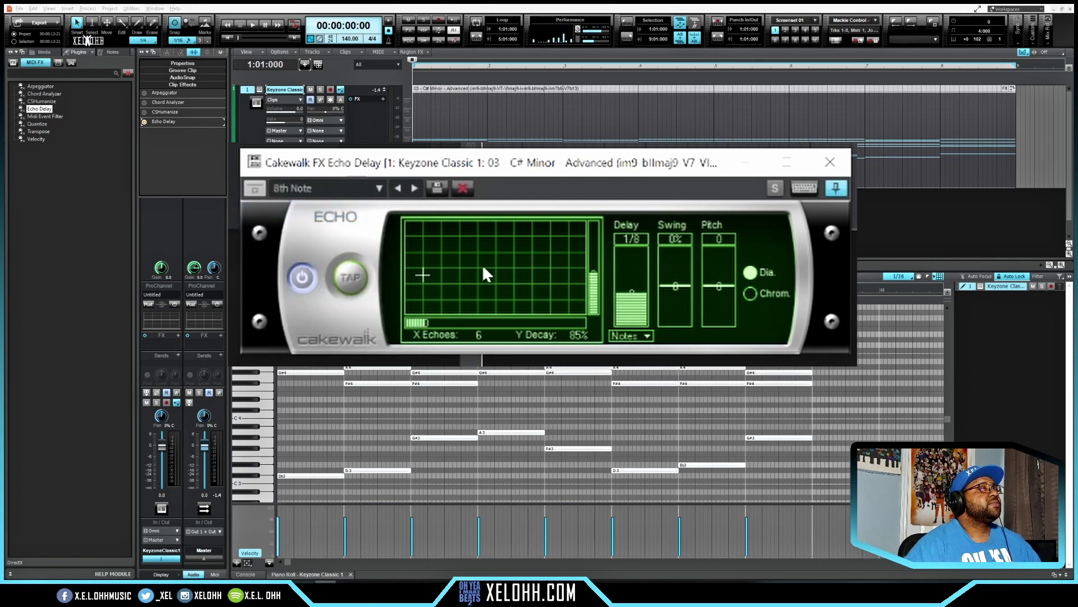
key("space")
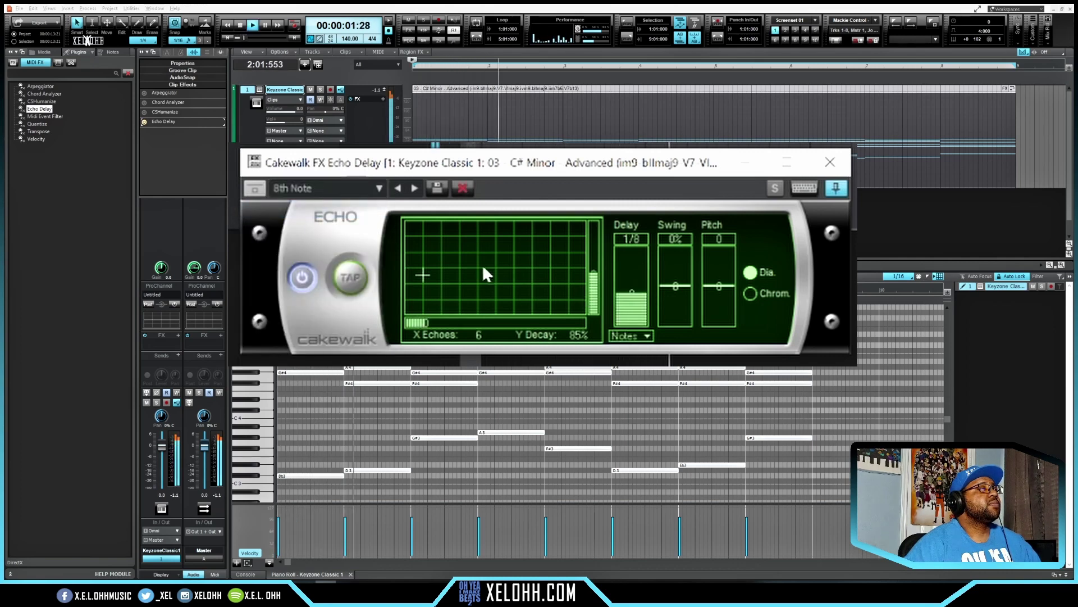
left_click(375, 190)
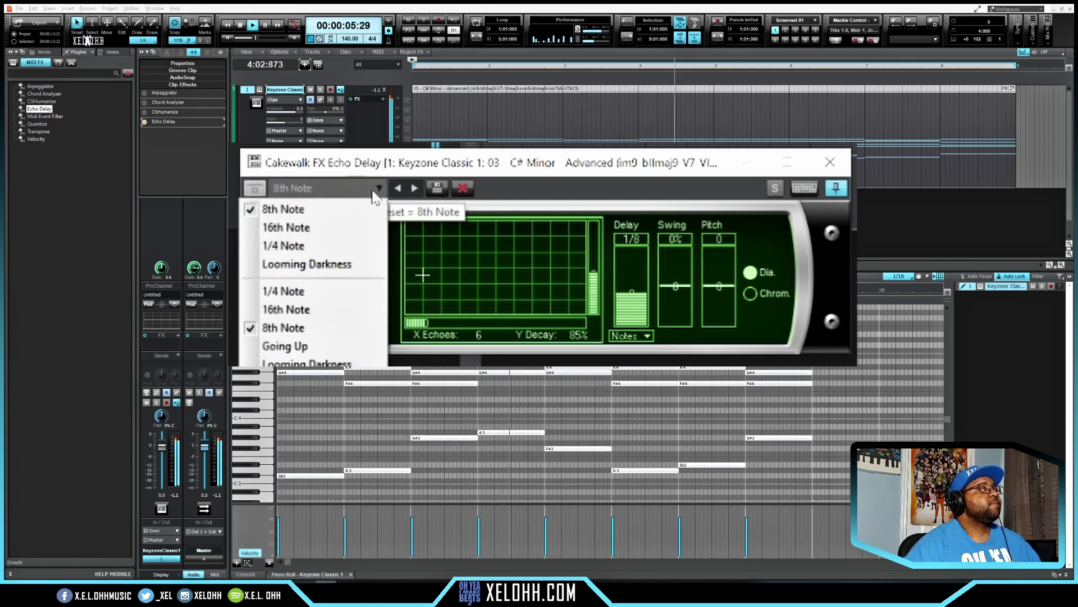
left_click(334, 232)
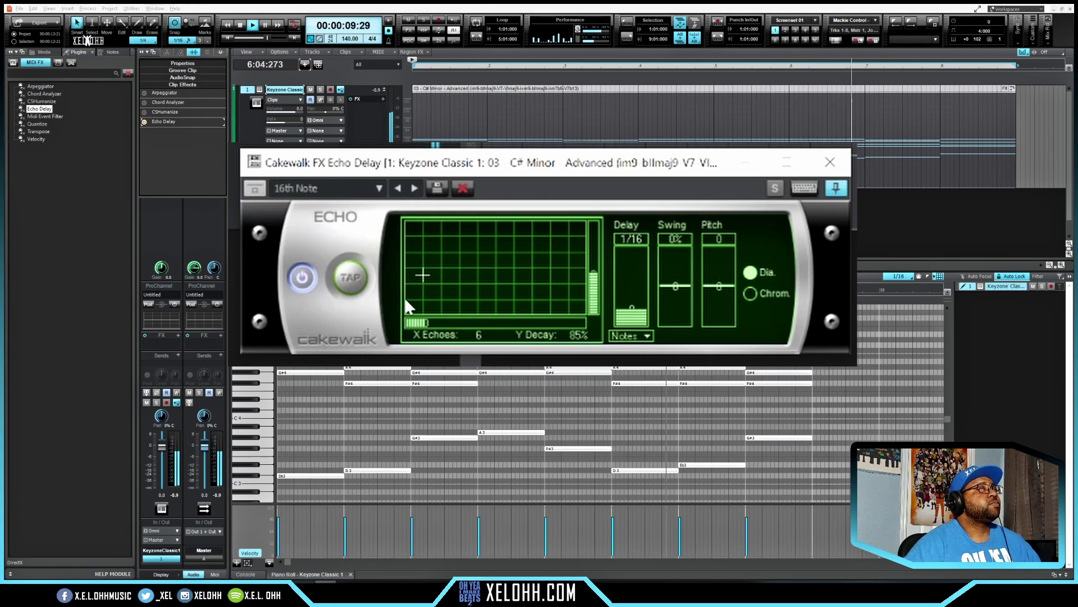
- Load Echo Delay's 1/4 Note preset, lower its decay to 51%, and close its window
left_click(376, 189)
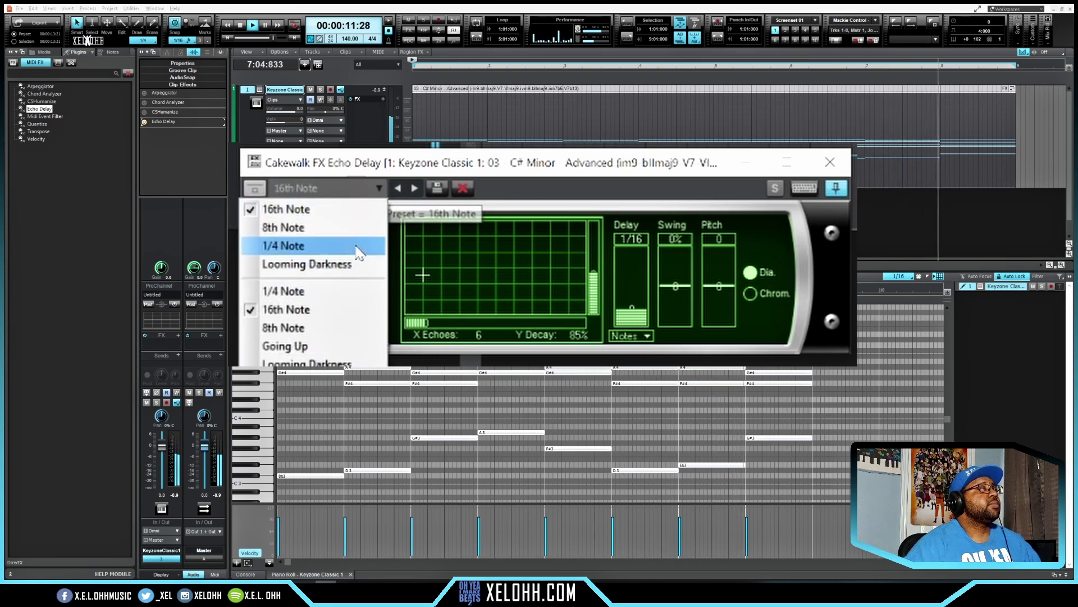
left_click(359, 247)
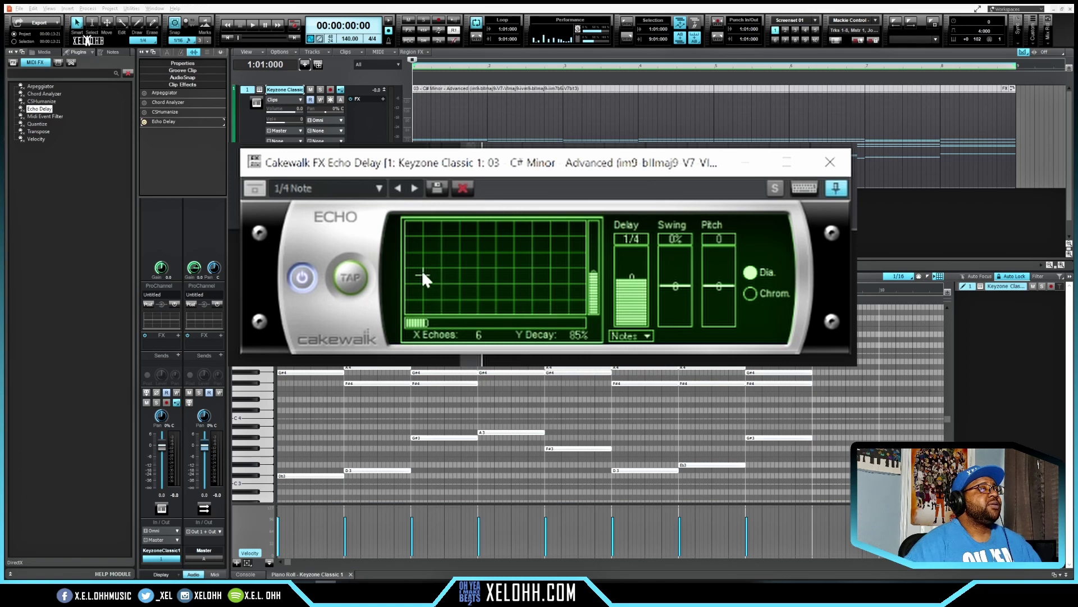
mouse_move(422, 275)
left_mouse_down()
mouse_move(527, 258)
mouse_move(486, 247)
mouse_move(440, 288)
mouse_move(479, 264)
mouse_move(412, 297)
mouse_move(441, 291)
mouse_move(422, 291)
left_mouse_up()
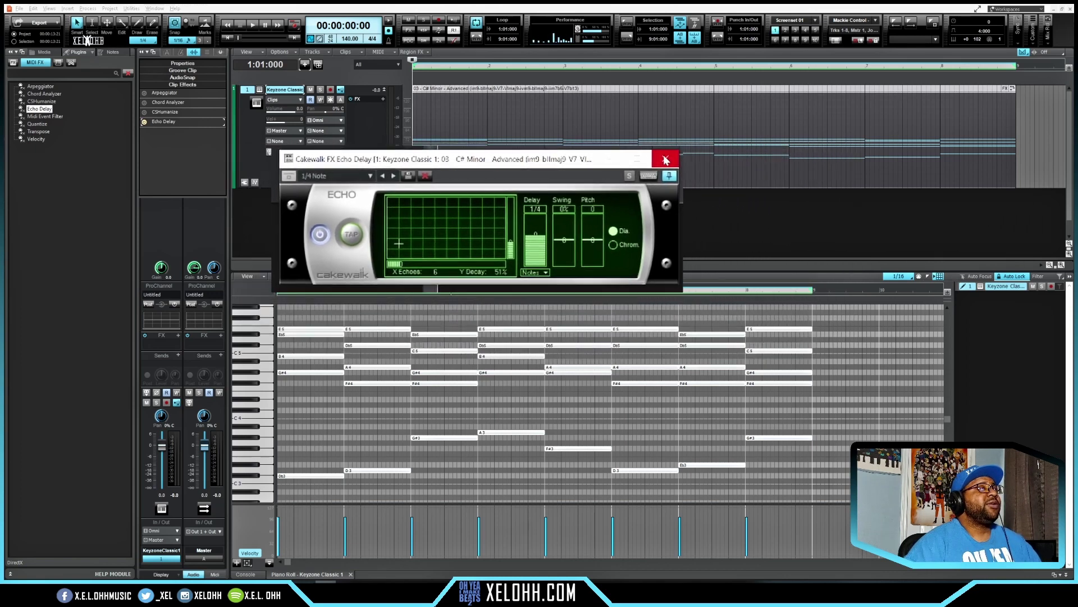
left_click(573, 158)
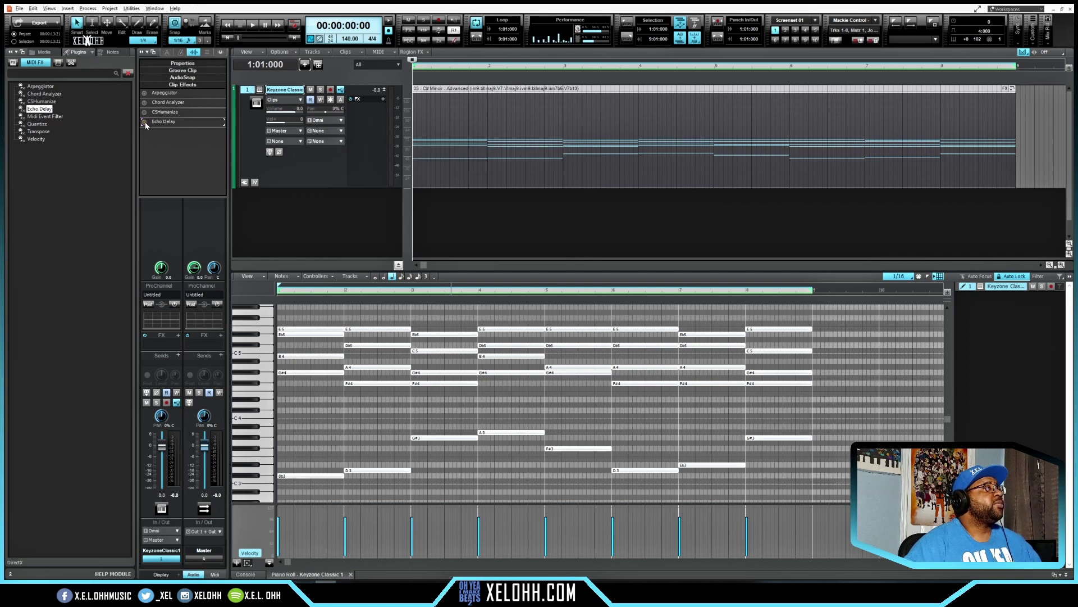
- Add the Midi Event Filter to the clip's effects and look through the event types available for a new controller lane
left_click_drag(42, 117, 168, 130)
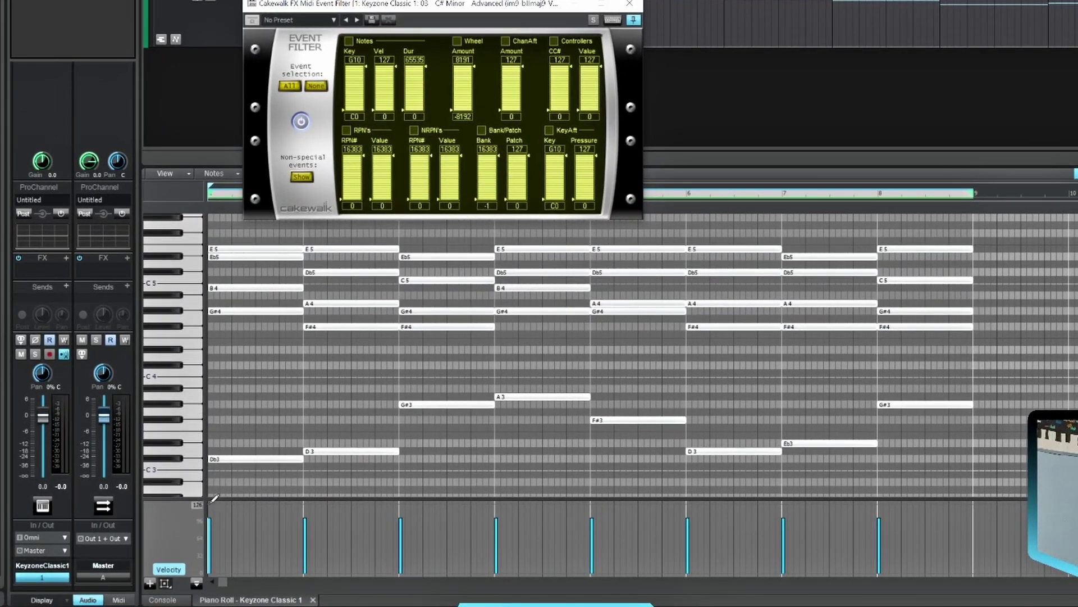
left_click(150, 583)
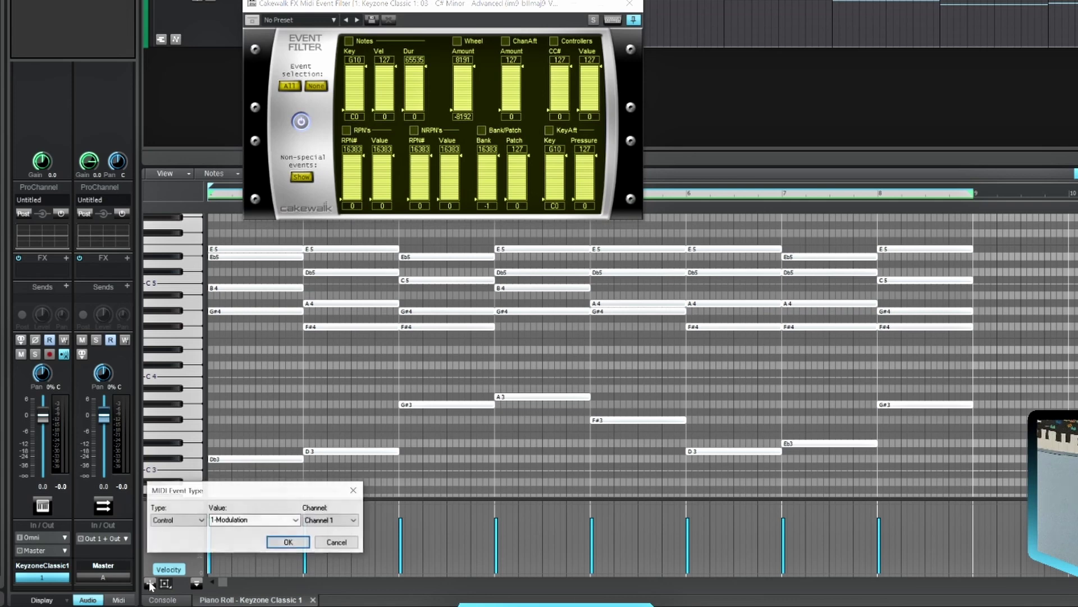
left_click(202, 521)
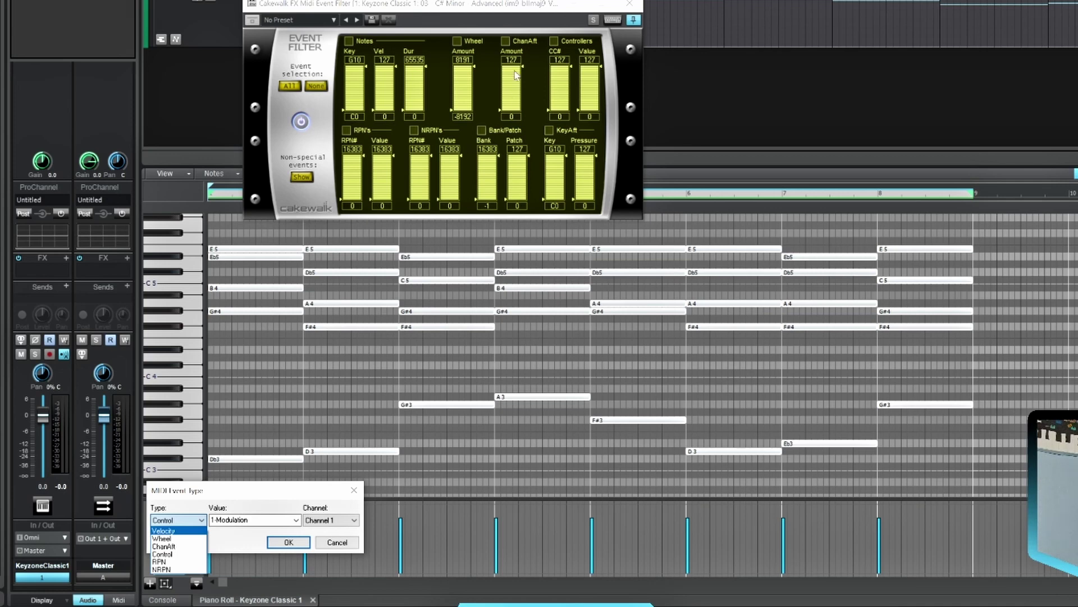
key("Return")
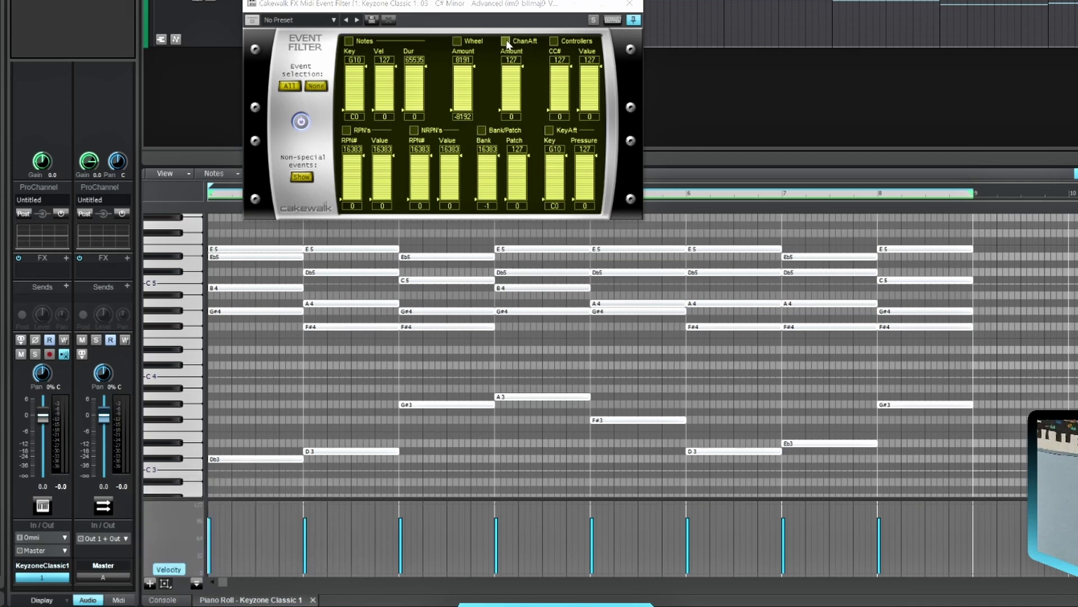
- Enable channel aftertouch filtering in the Midi Event Filter, check the MIDI event types for a new lane, and close the filter window
left_click(505, 42)
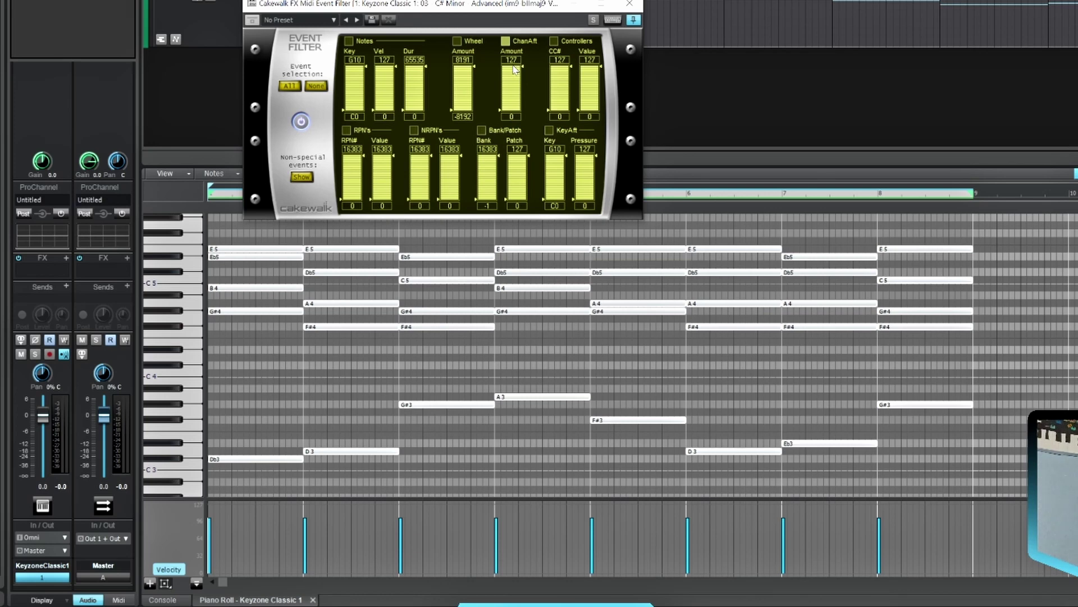
mouse_move(514, 68)
left_mouse_down()
mouse_move(513, 88)
mouse_move(513, 61)
left_mouse_up()
left_click(150, 583)
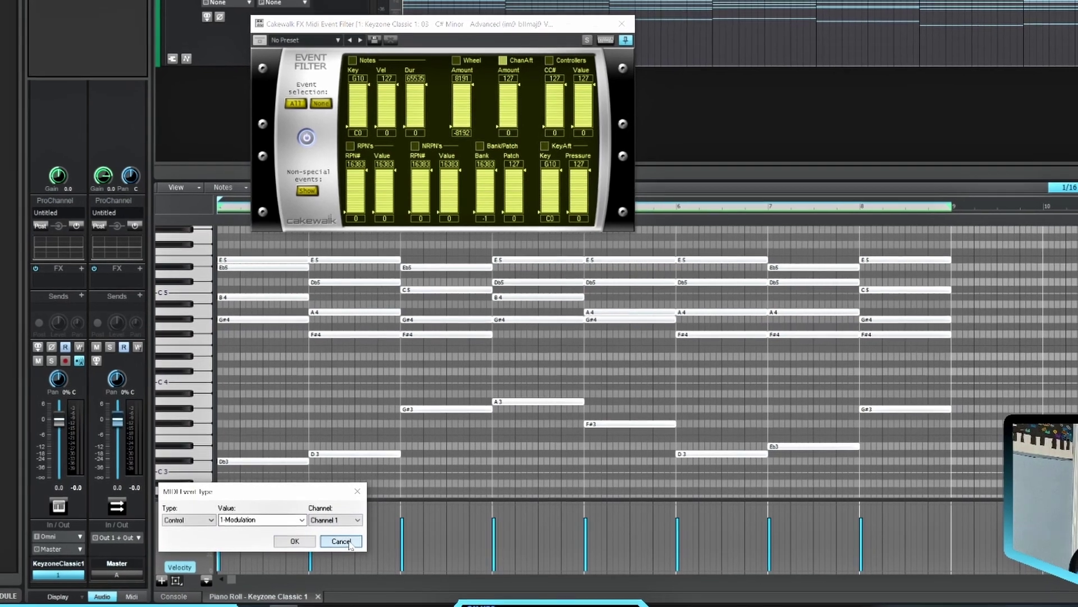
left_click(341, 541)
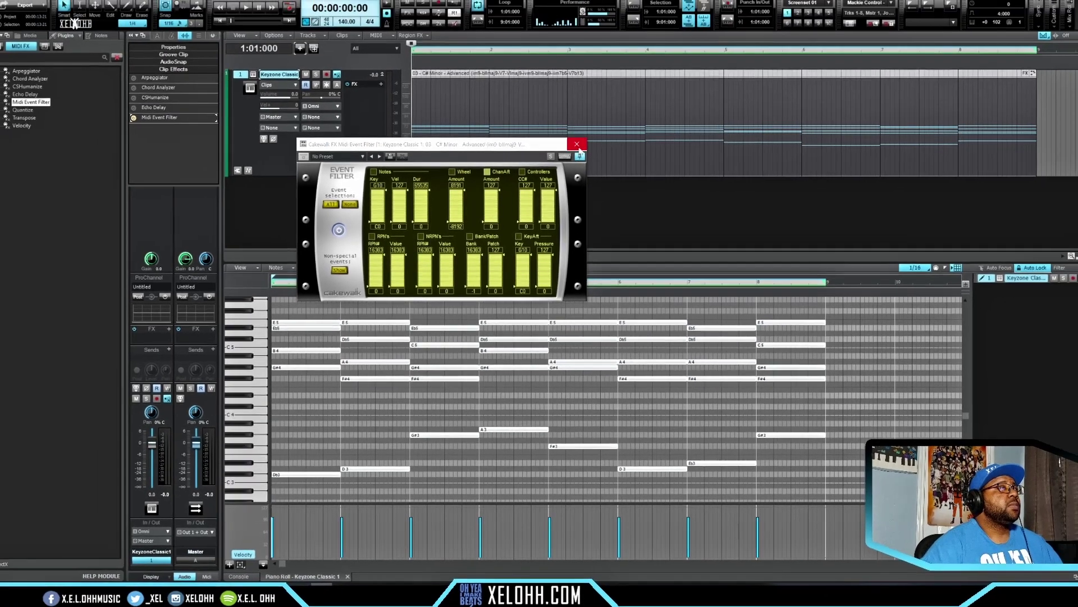
left_click(586, 119)
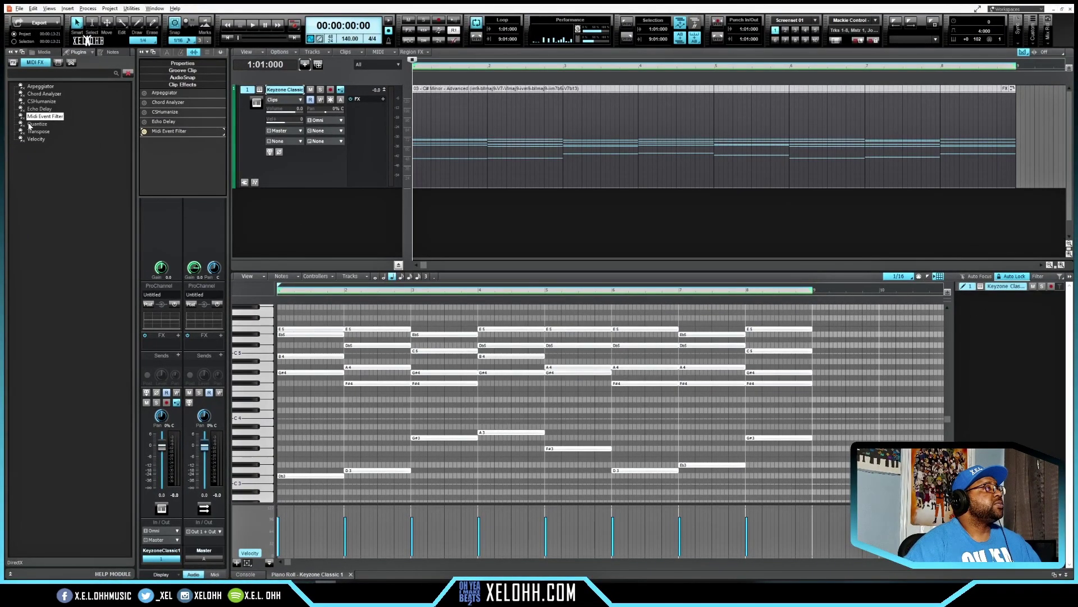
- Add Quantize to the clip's effects, examine its resolution and tuplet options, and close its window
left_click_drag(30, 124, 153, 141)
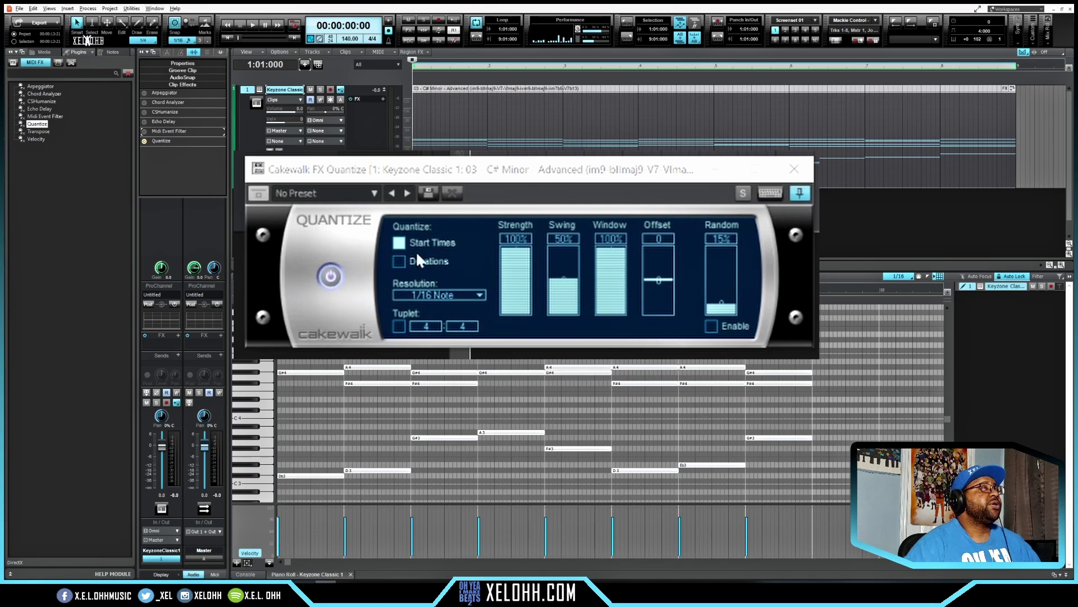
left_click(481, 295)
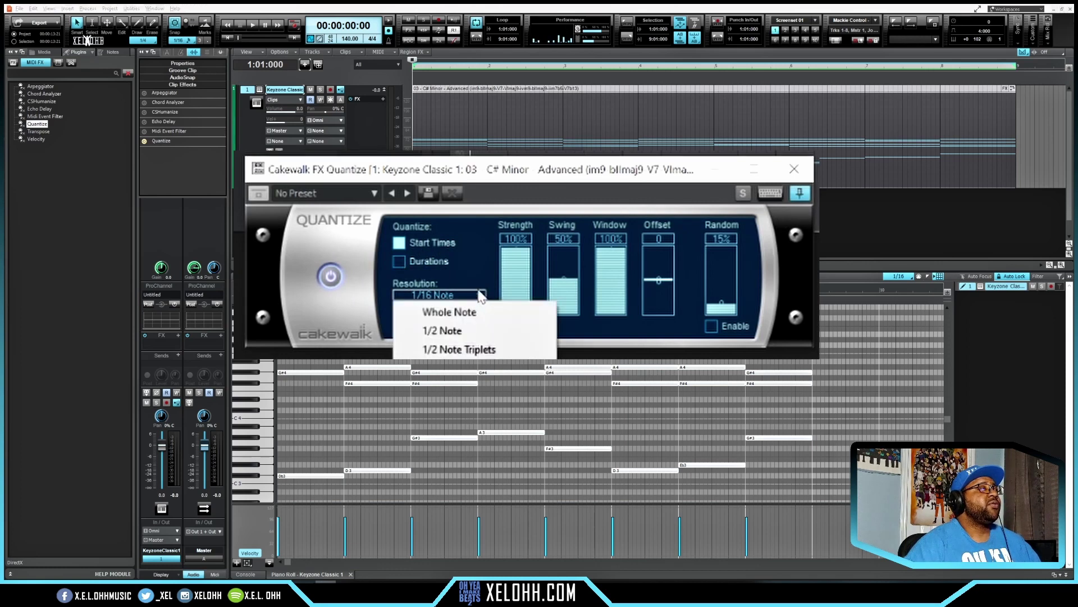
left_click(476, 274)
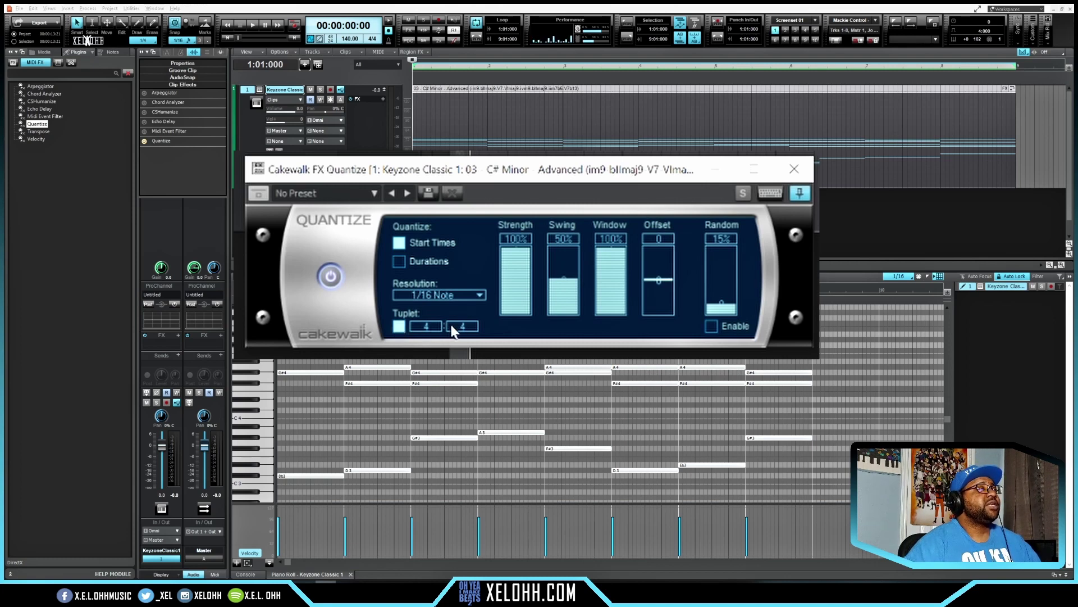
left_click(399, 327)
left_click(399, 327)
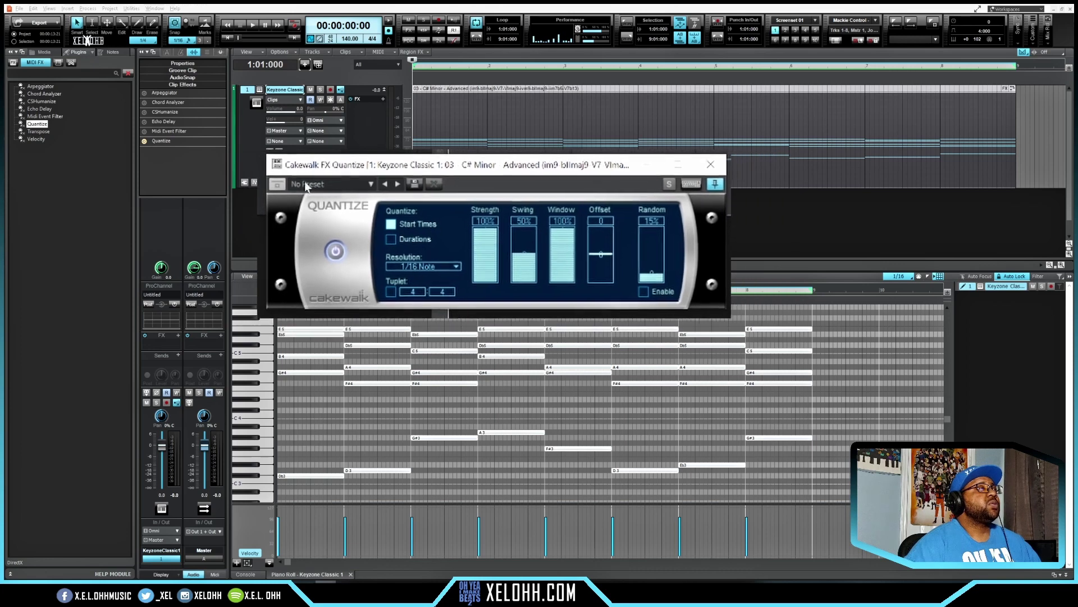
left_click(581, 158)
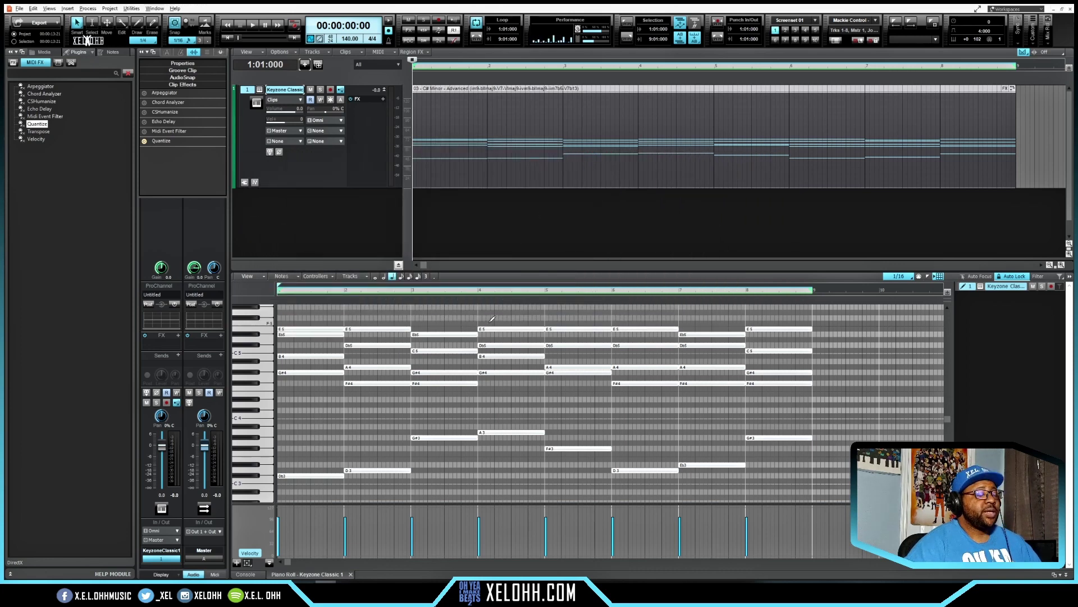
- View the standard Quantize dialog's options for the clip without applying them
key("q")
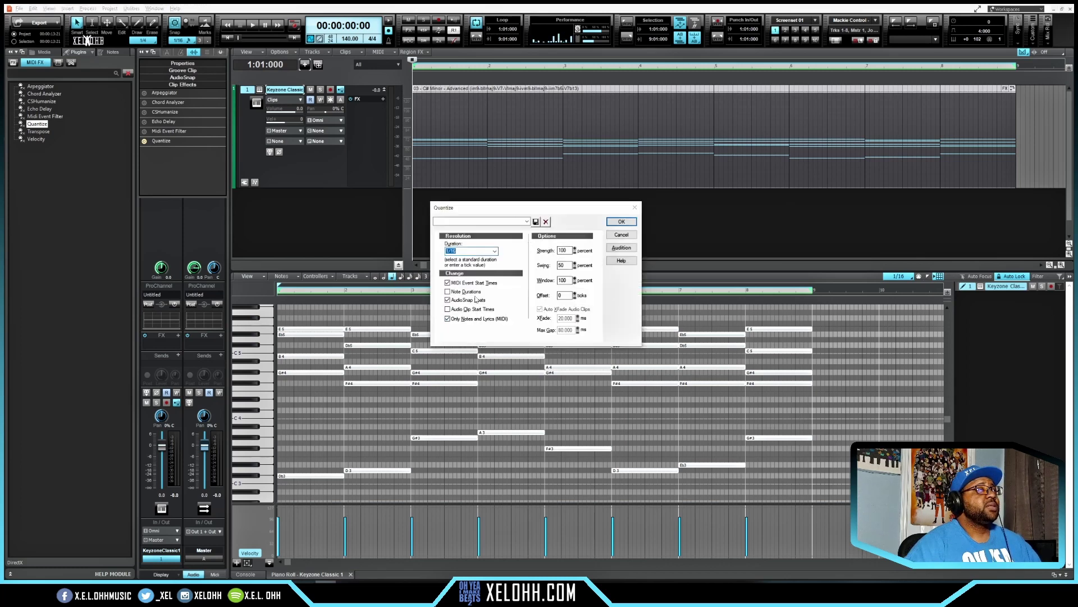
left_click(618, 235)
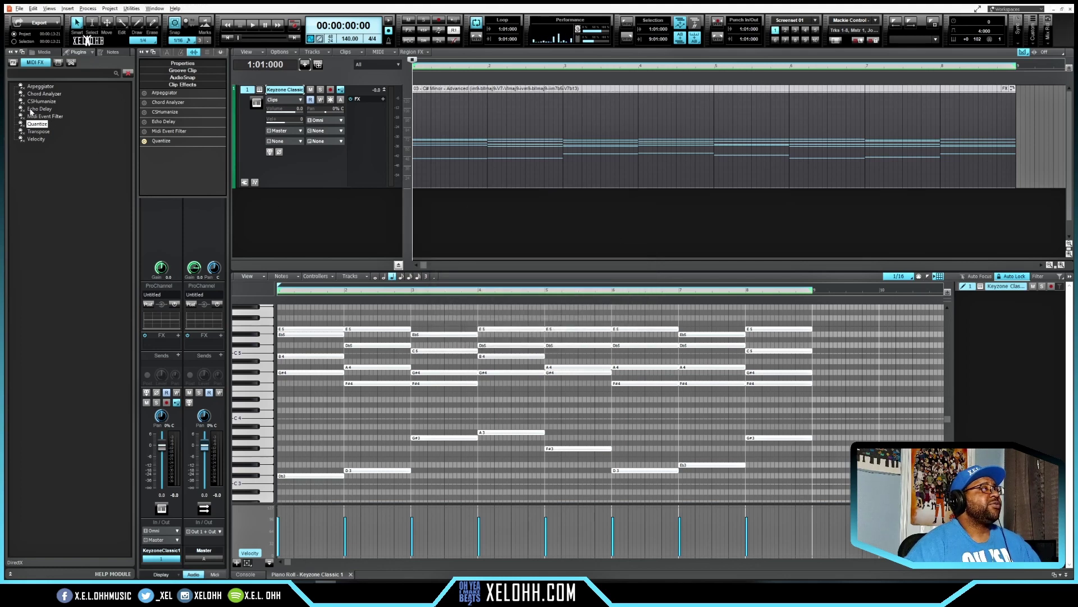
- Add Transpose to the clip's effects and play the clip briefly without any offset
left_click(37, 132)
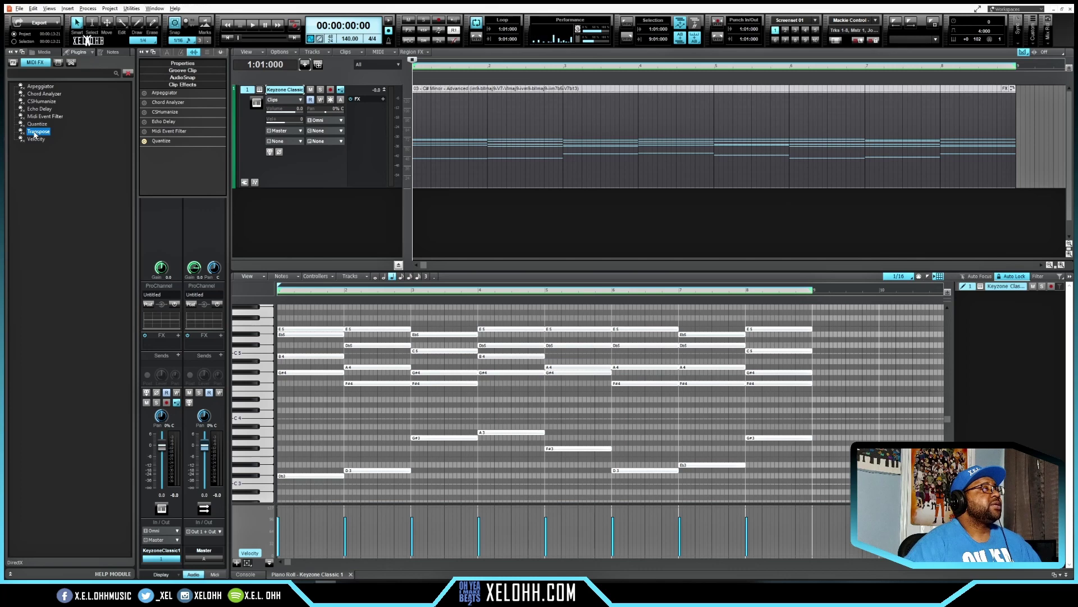
left_click_drag(35, 134, 168, 162)
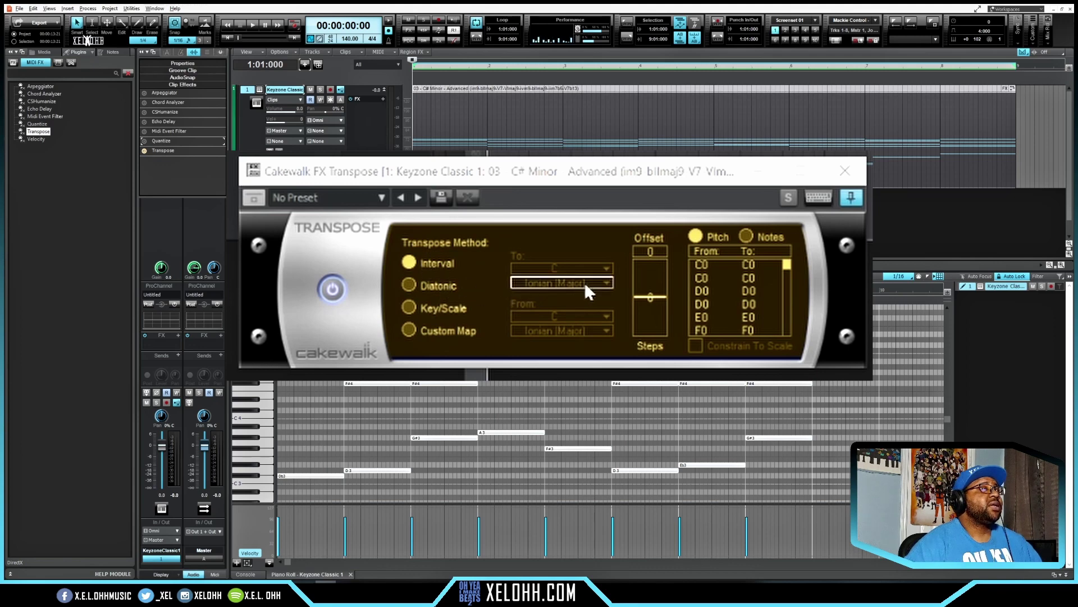
key("space")
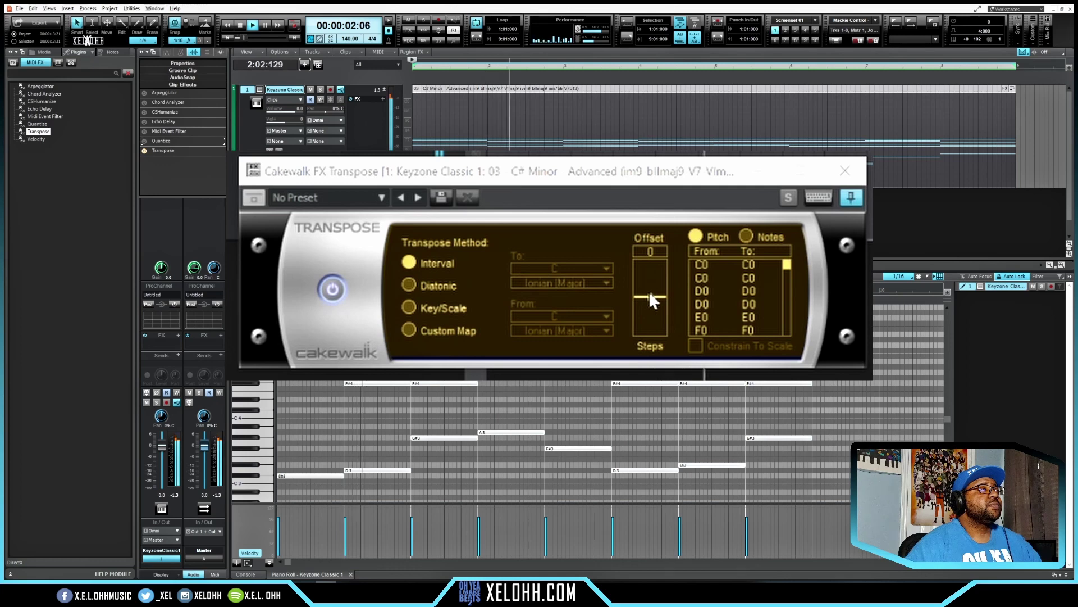
key("space")
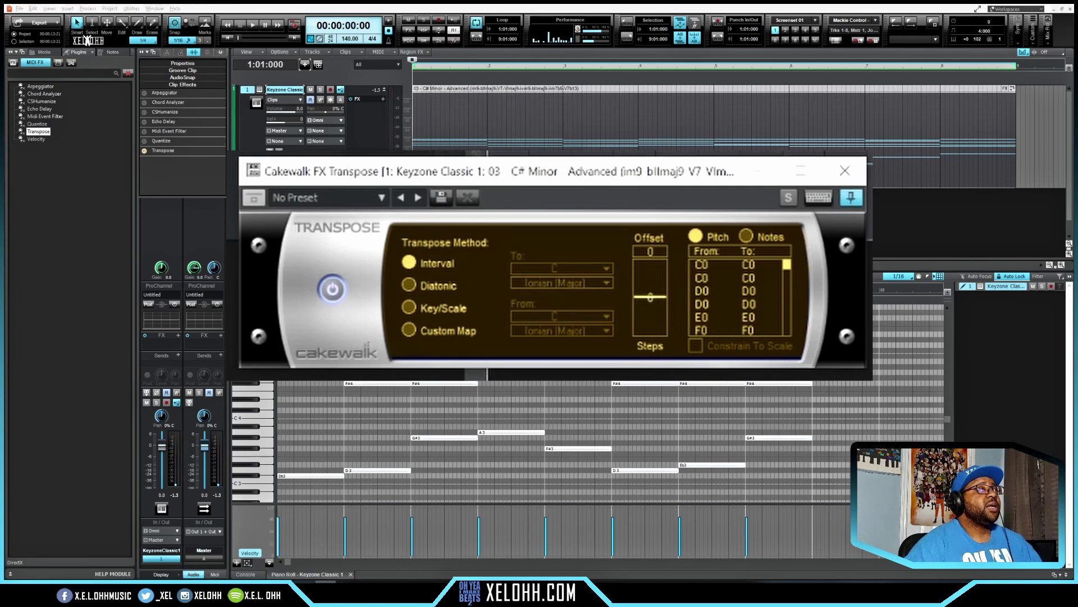
- Try a Transpose interval offset of 2 steps and play the clip from the start
mouse_move(652, 300)
left_mouse_down()
mouse_move(652, 284)
mouse_move(652, 293)
left_mouse_up()
key("space")
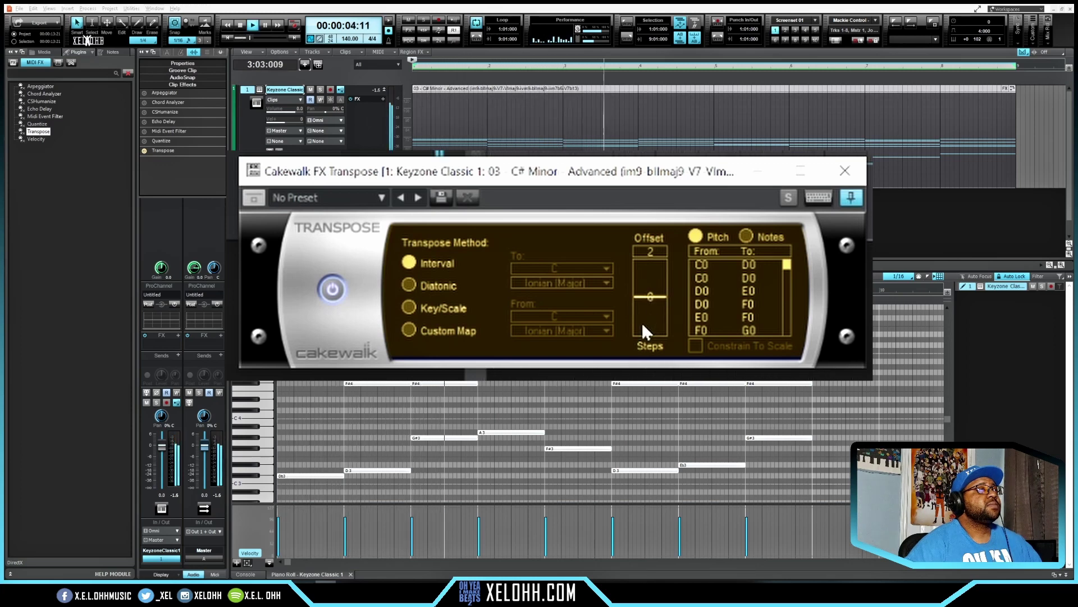
key("space")
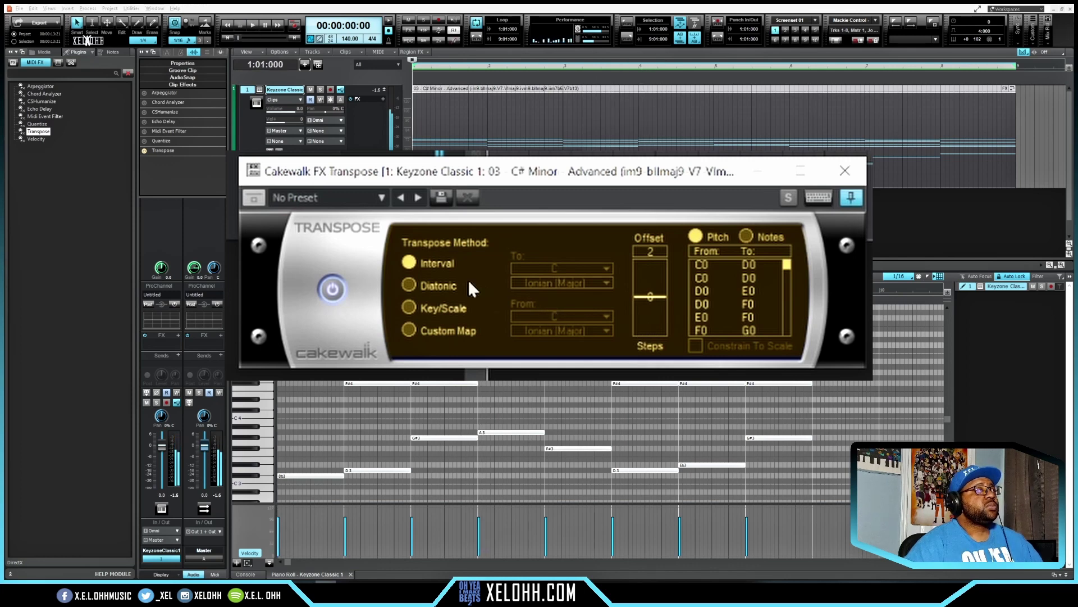
- Try Transpose's Diatonic method and look through its target keys
left_click(408, 284)
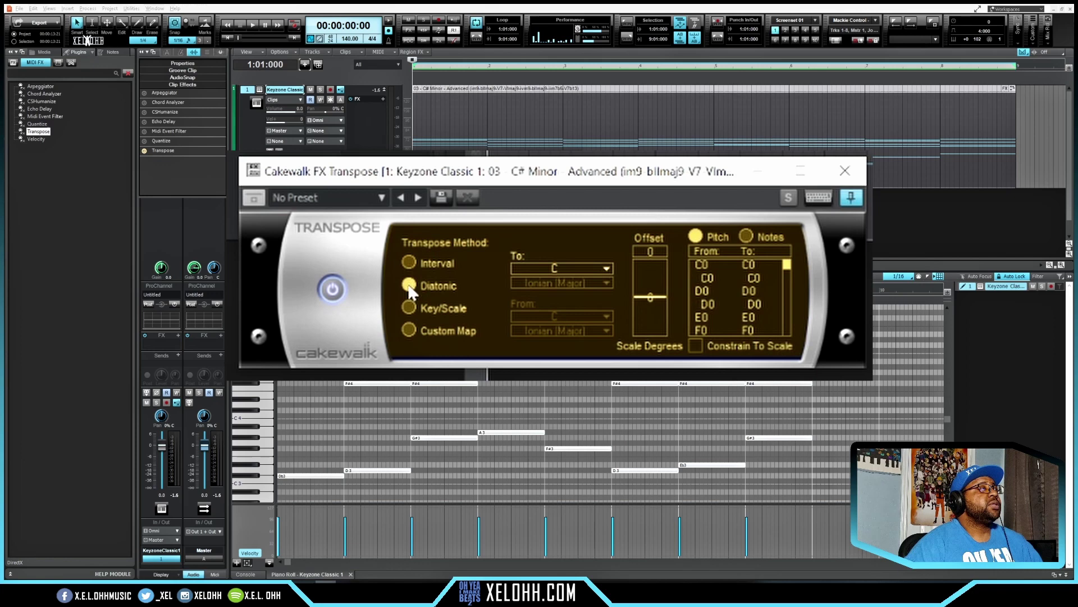
left_click(606, 268)
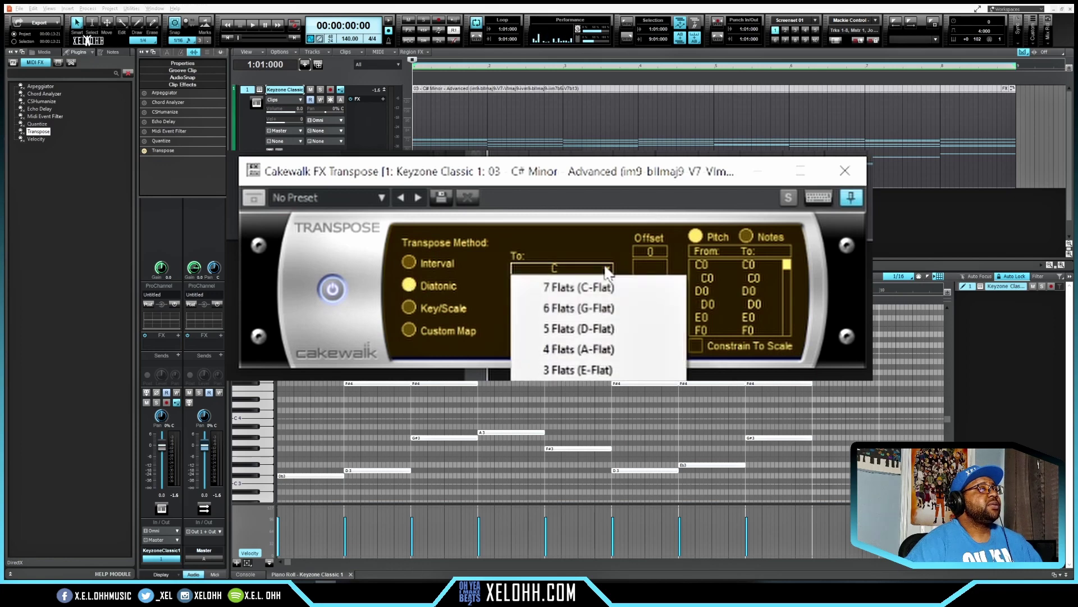
left_click(579, 287)
- Set Transpose to the Key/Scale method, look through its source scales and the Custom Map method, and close the window on Key/Scale
left_click(408, 308)
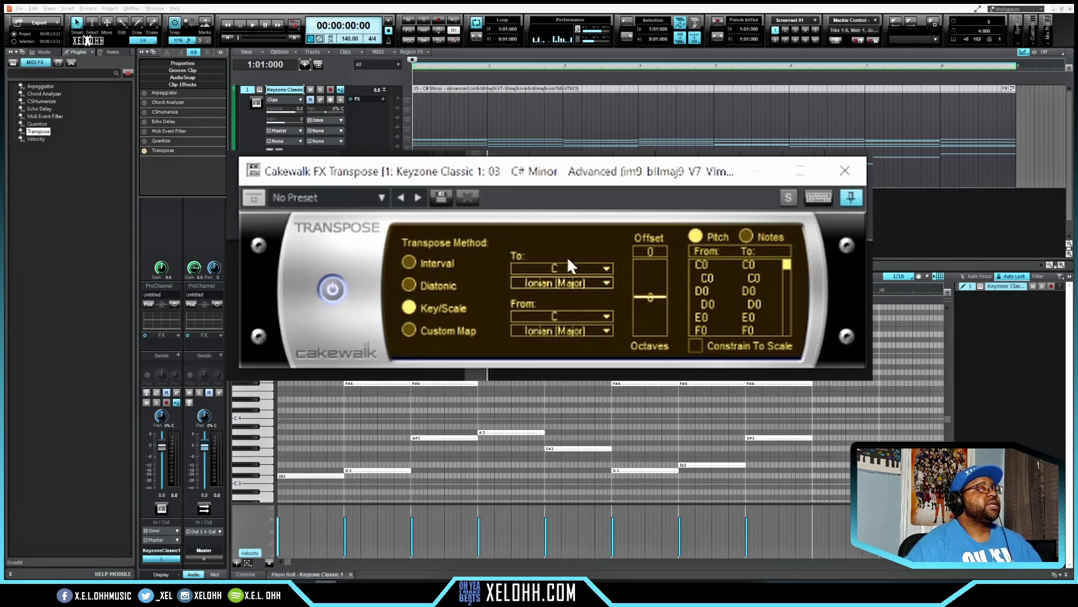
left_click(607, 331)
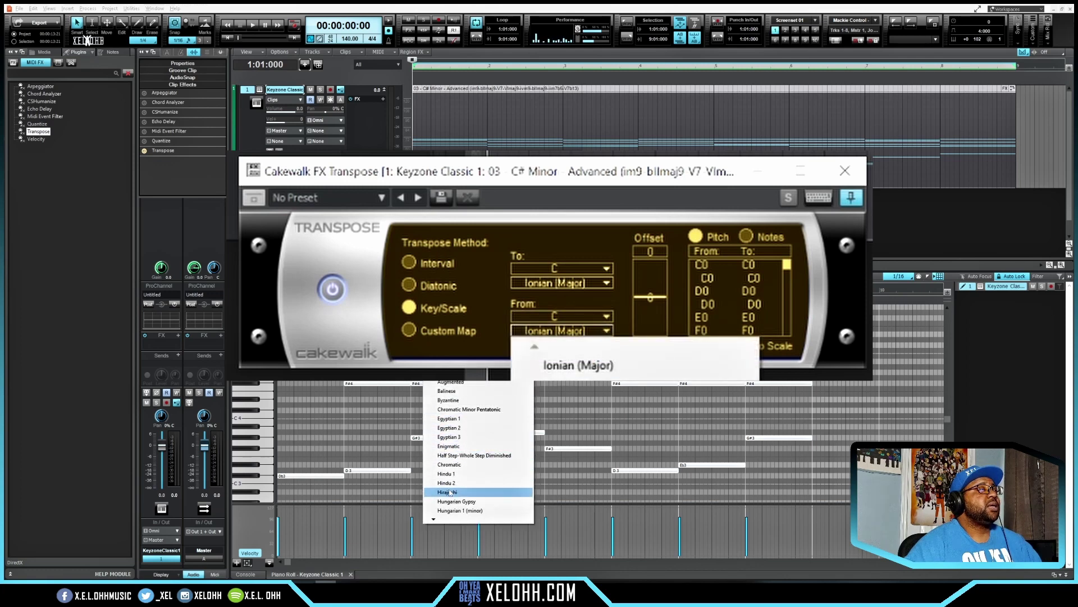
left_click(433, 520)
mouse_move(433, 519)
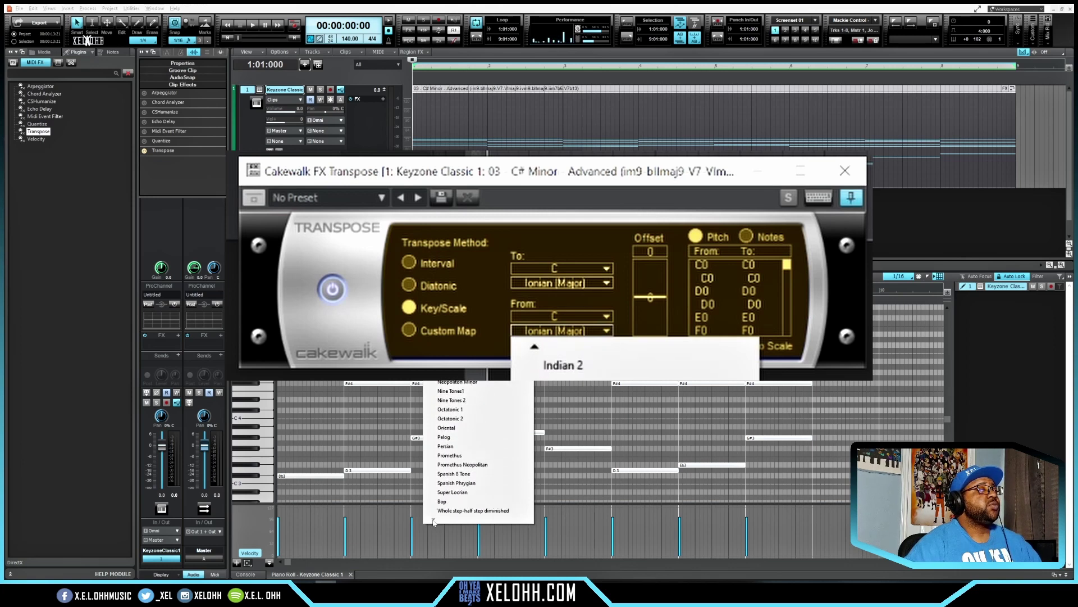
left_click(420, 332)
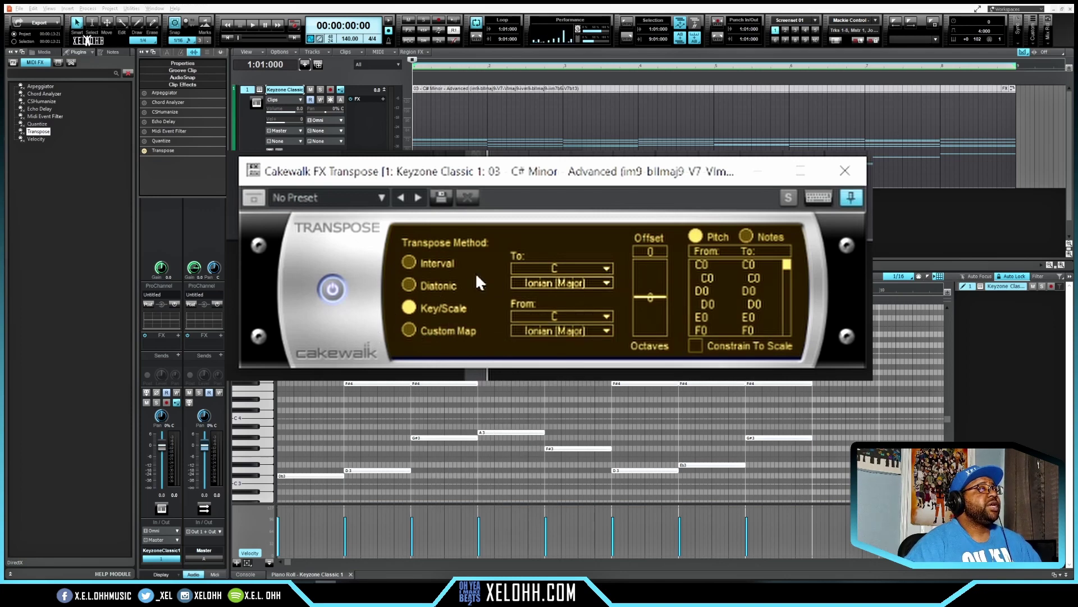
left_click(419, 325)
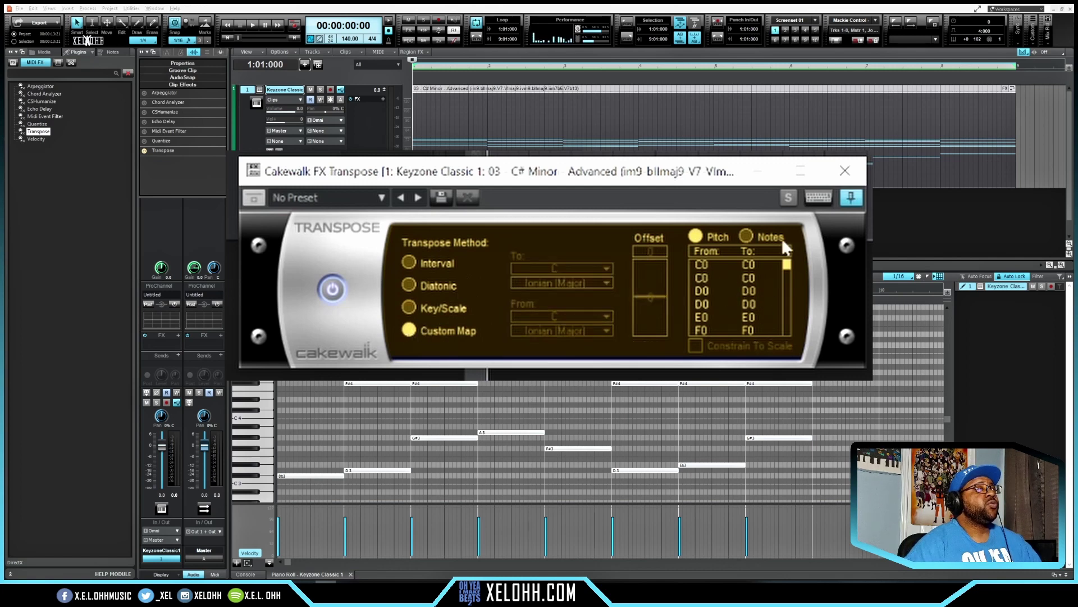
left_click(411, 304)
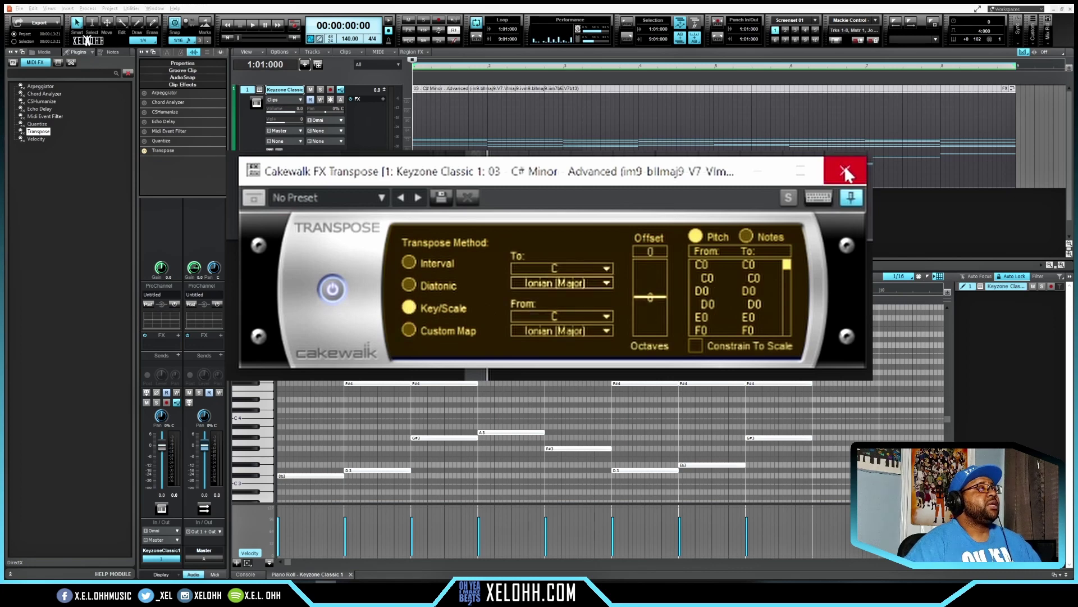
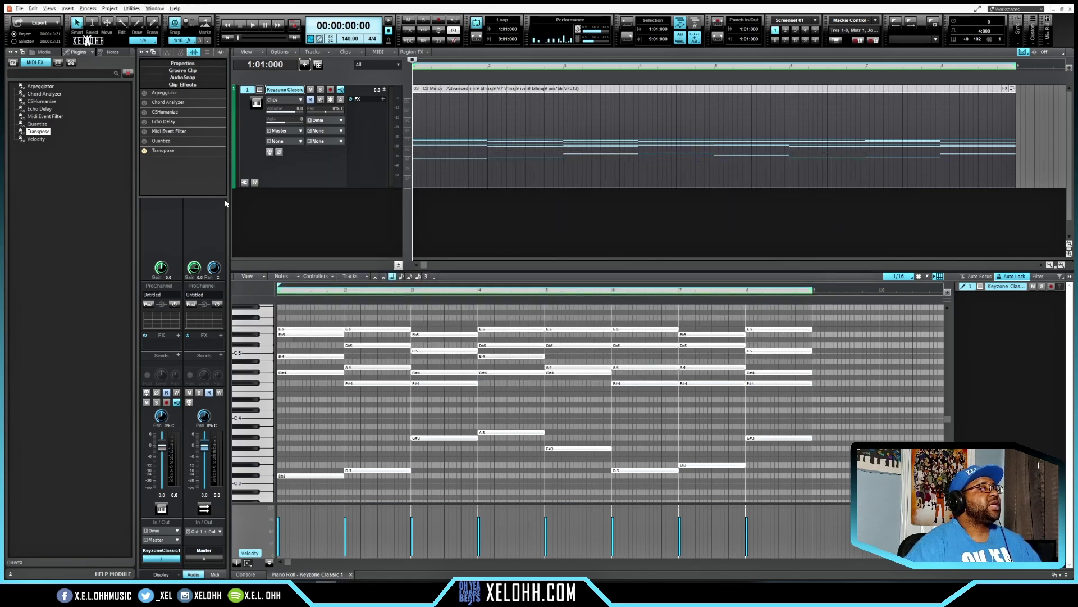
- Add Velocity to the clip's effects, view its presets, enable Randomize and raise the randomize amount
left_click_drag(32, 141, 191, 164)
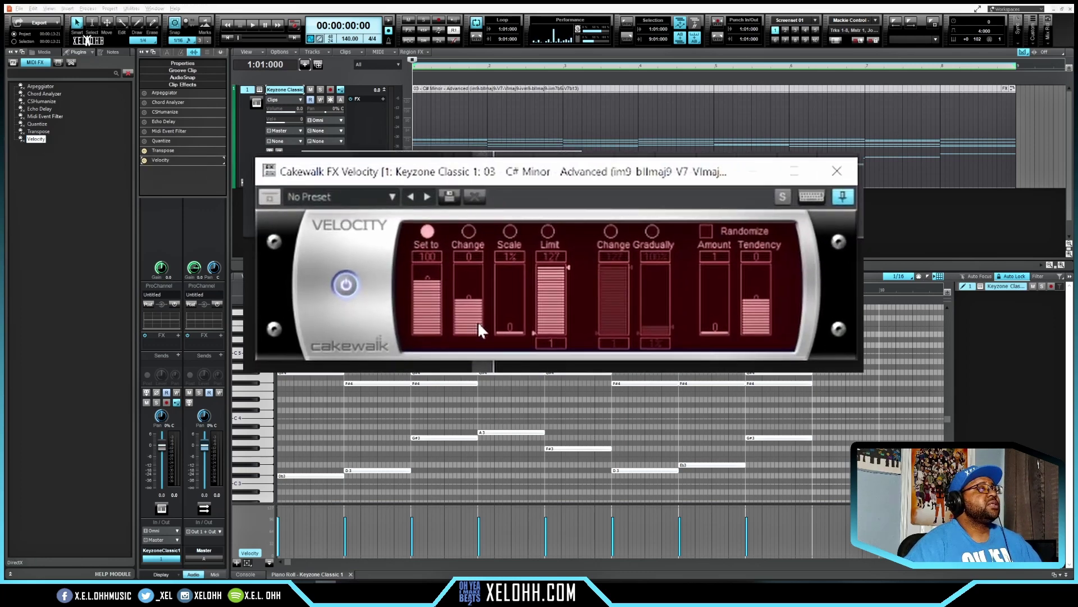
left_click(340, 197)
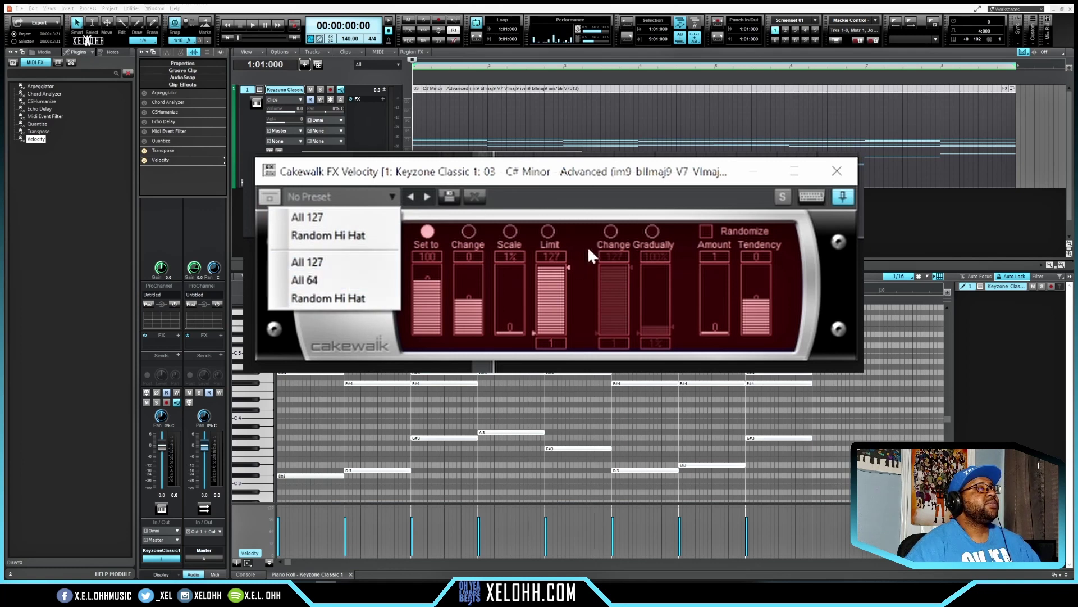
left_click(580, 273)
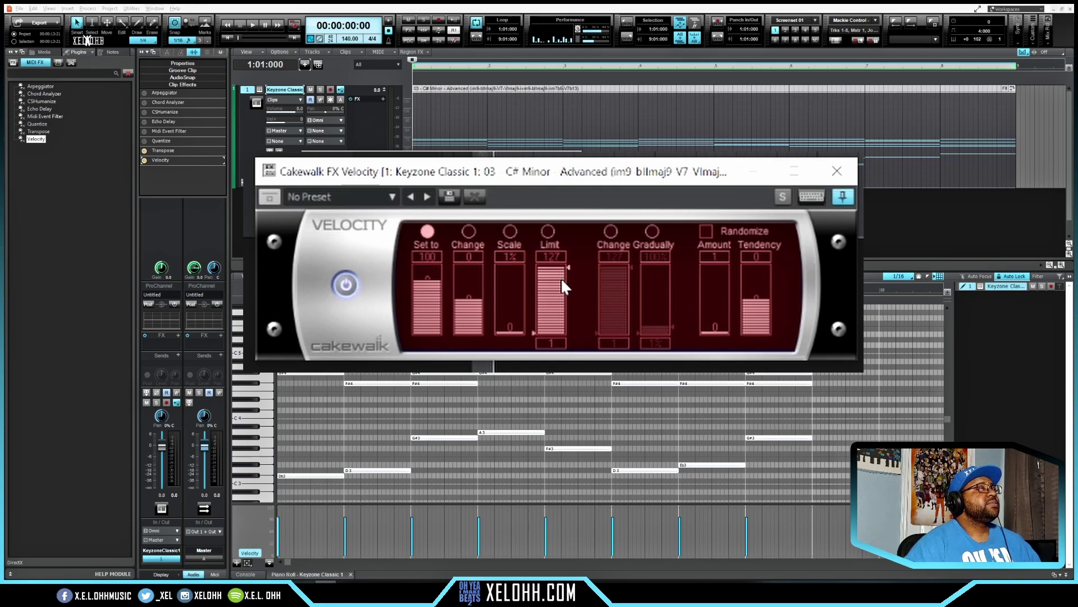
left_click(705, 232)
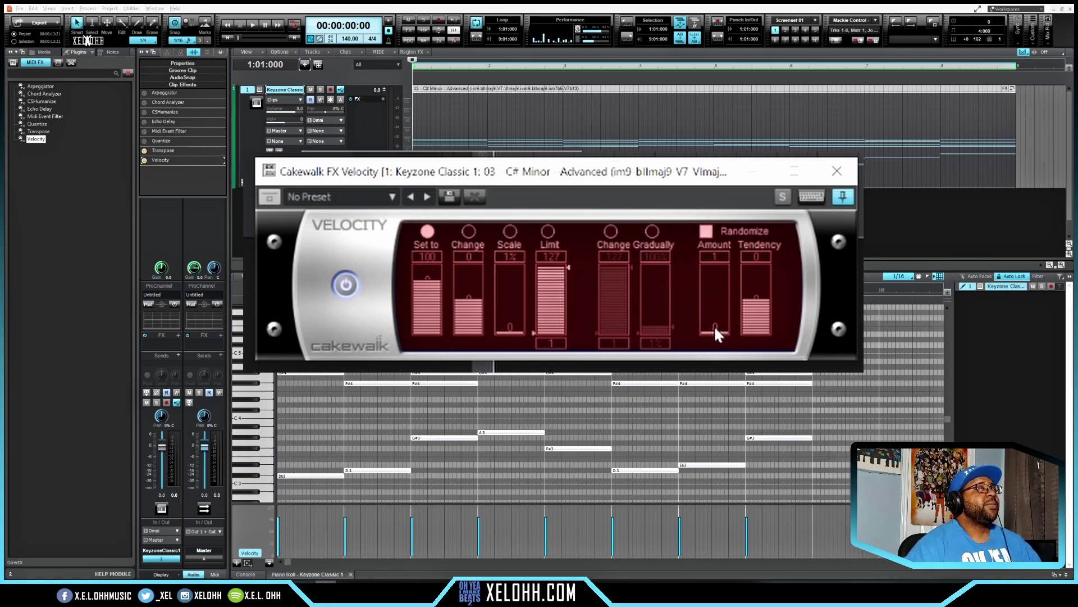
left_click_drag(713, 328, 713, 309)
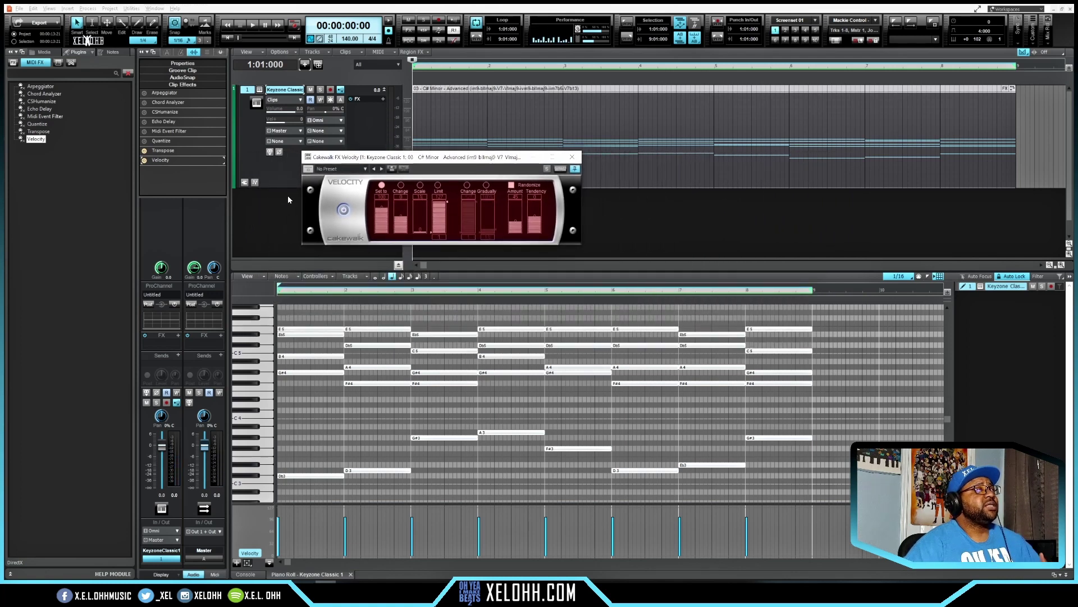
- Enable Echo Delay in the clip's effects, toggle Transpose off and on again, and open Transpose's settings
left_click(148, 151)
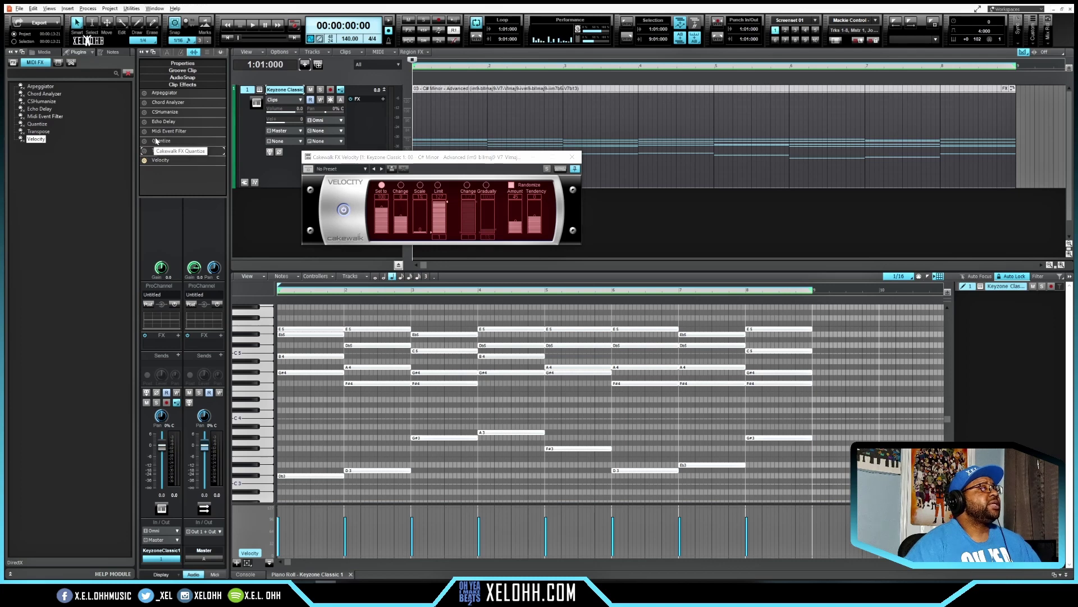
left_click(144, 121)
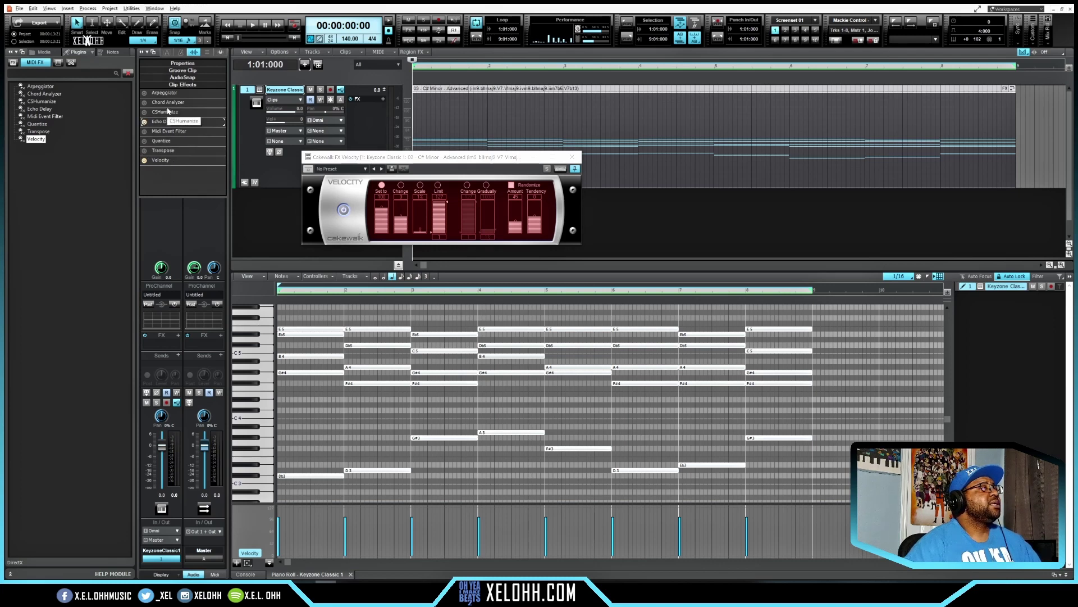
left_click(143, 151)
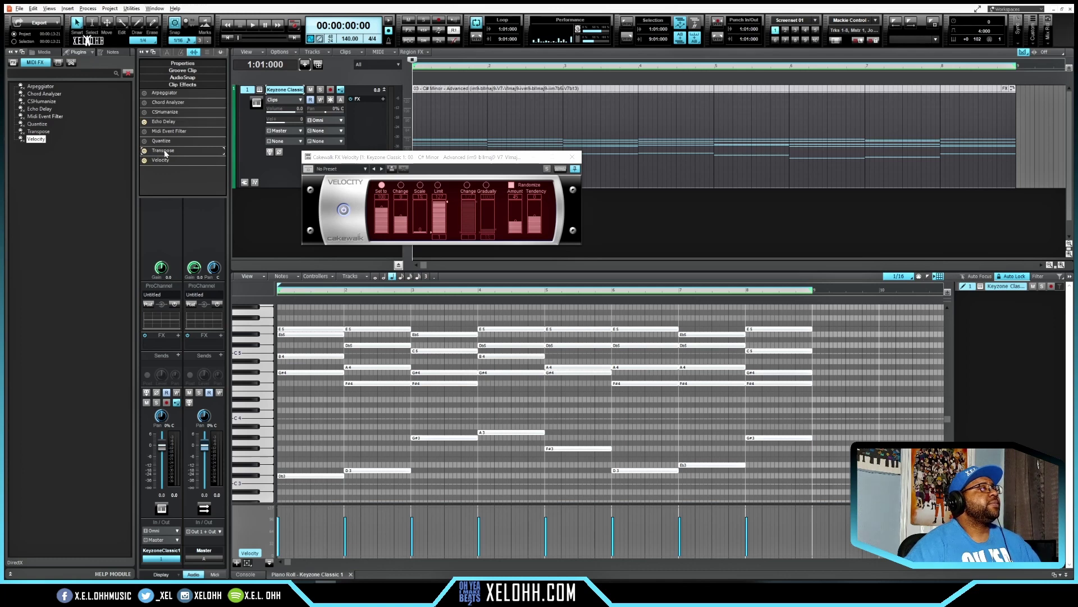
double_click(164, 151)
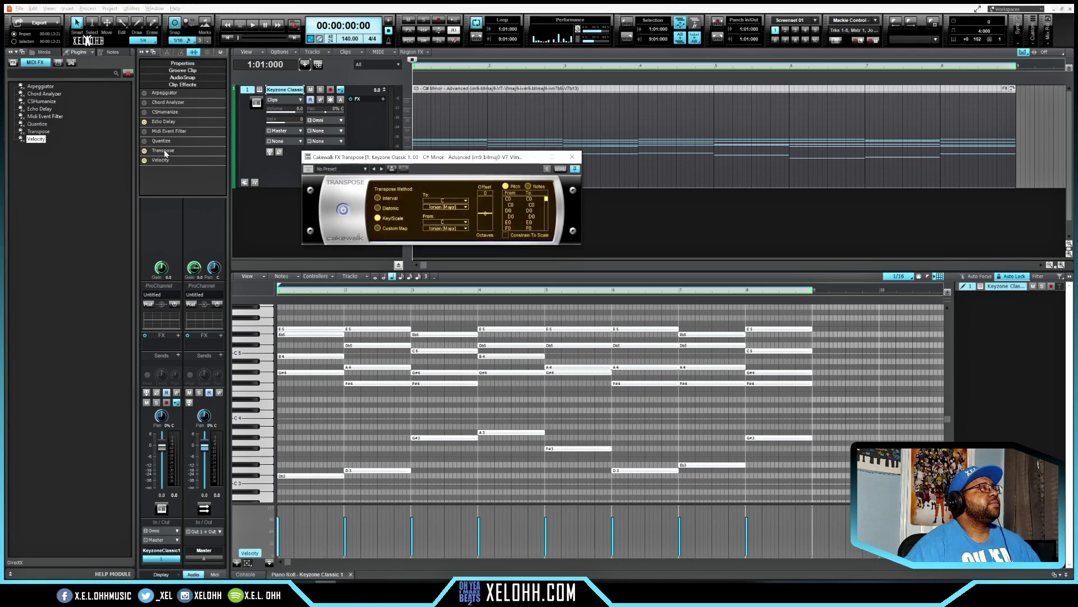
- Set Transpose to the Interval method with an offset of 2 steps and play the clip with its effects
left_click(381, 209)
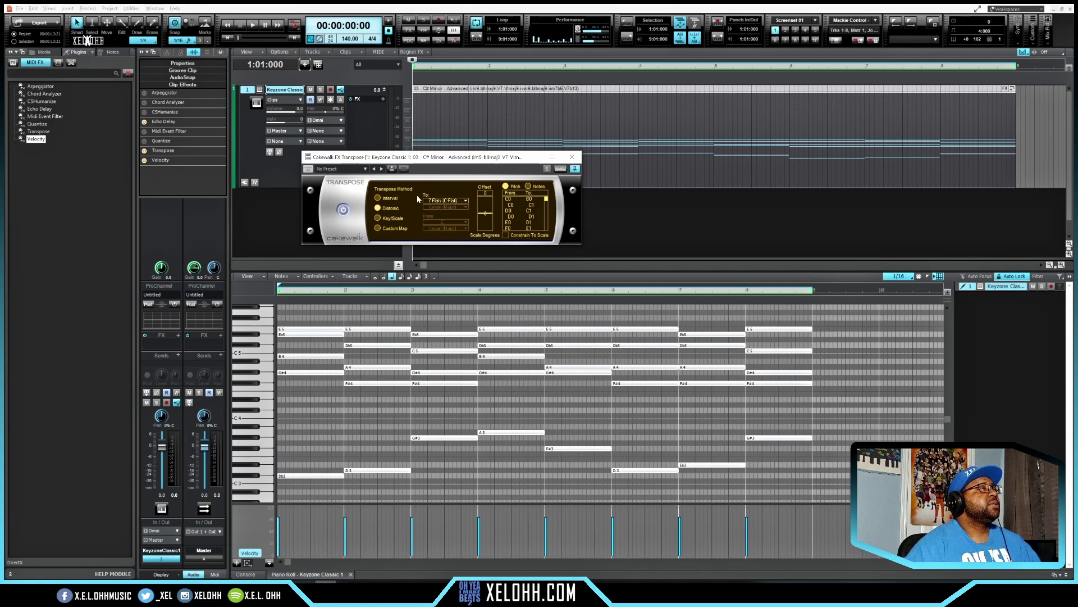
left_click(378, 198)
scroll(482, 215, "up", 2)
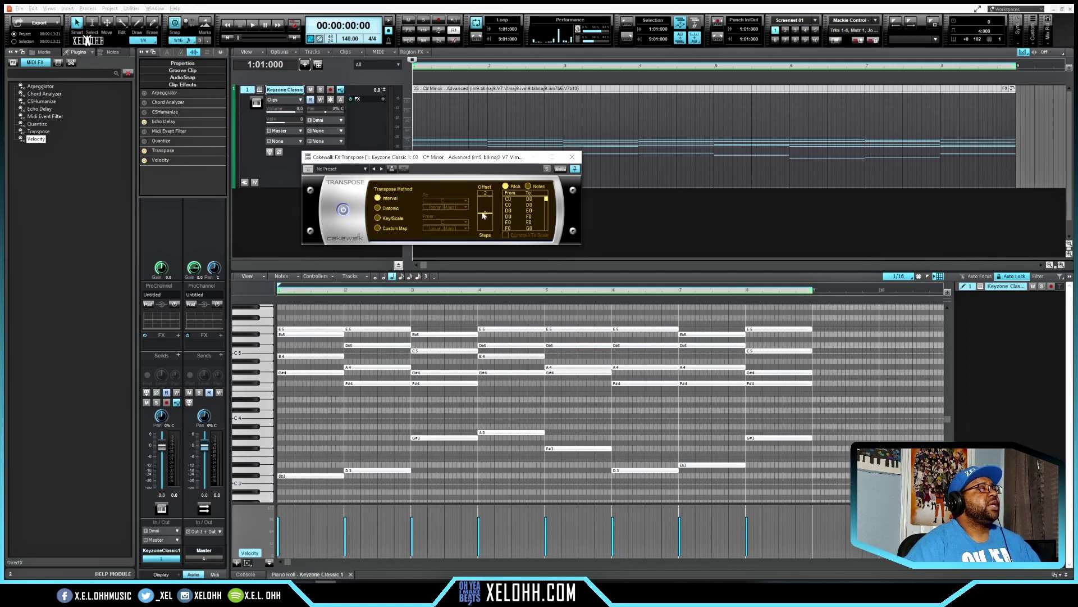
scroll(483, 214, "up", 3)
scroll(483, 213, "down", 3)
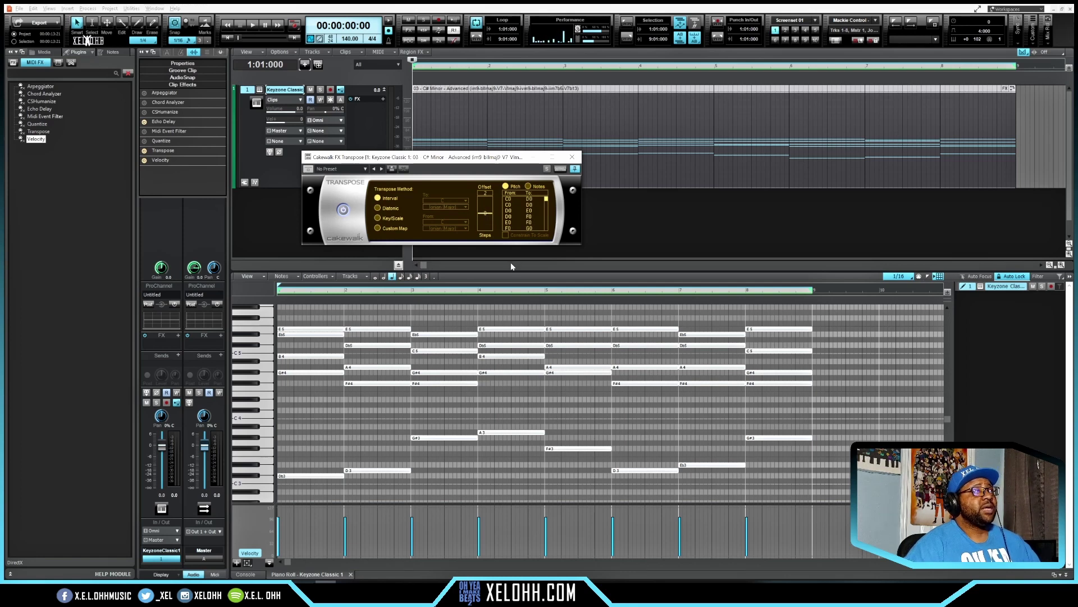
key("space")
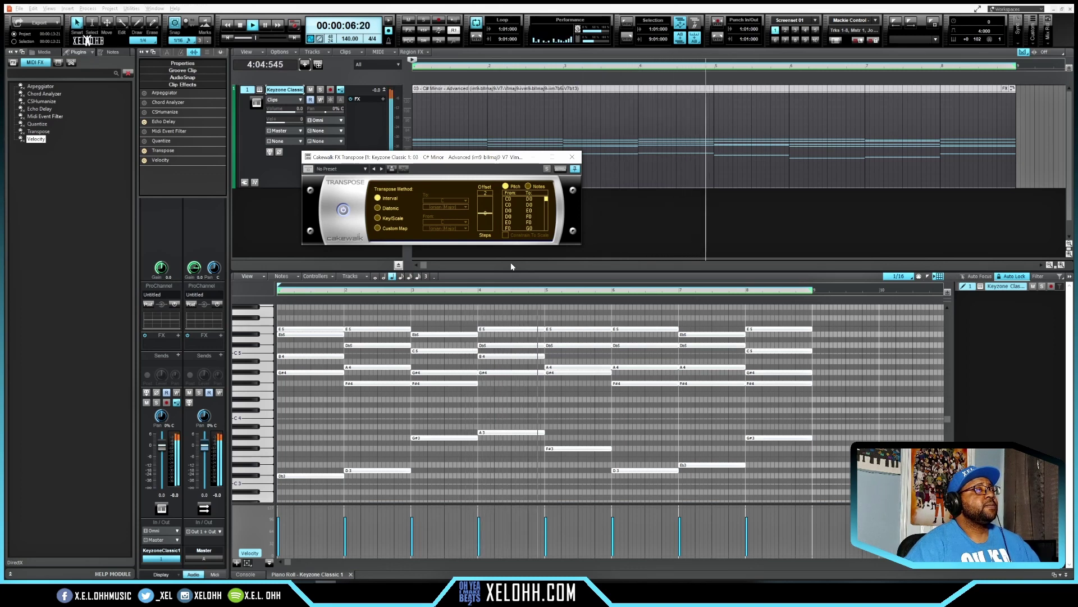
key("space")
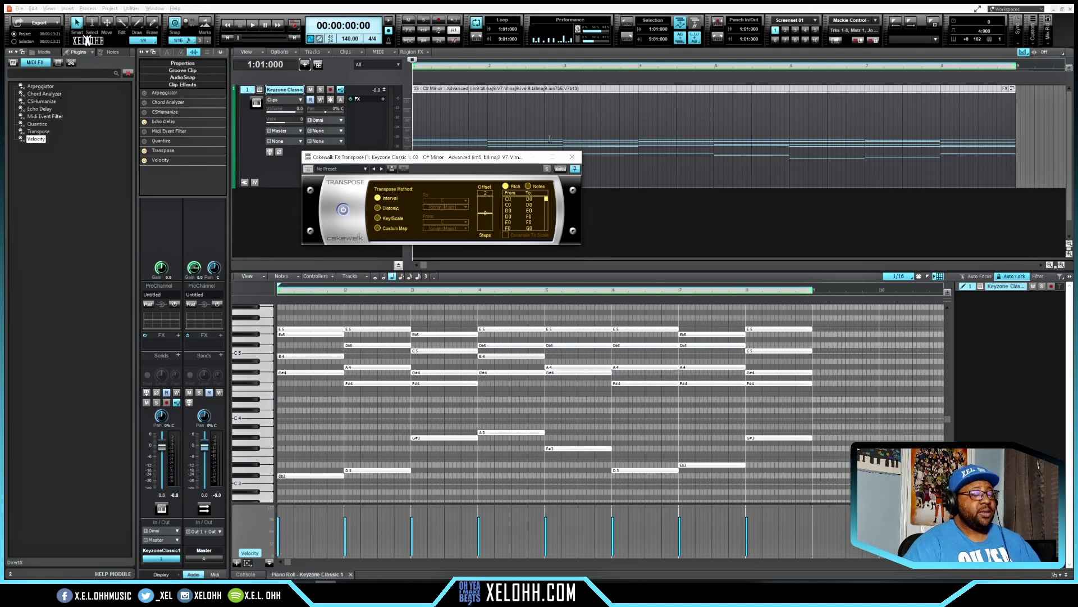
- Try bouncing the chord progression clip with its effects, play the result, and undo the bounce
right_click(544, 90)
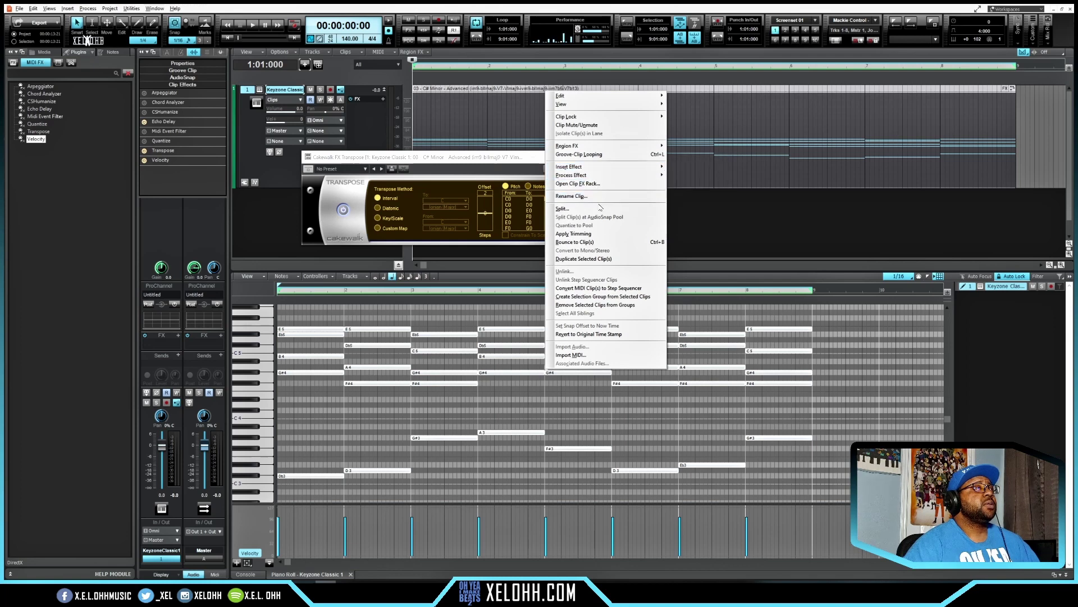
left_click(602, 242)
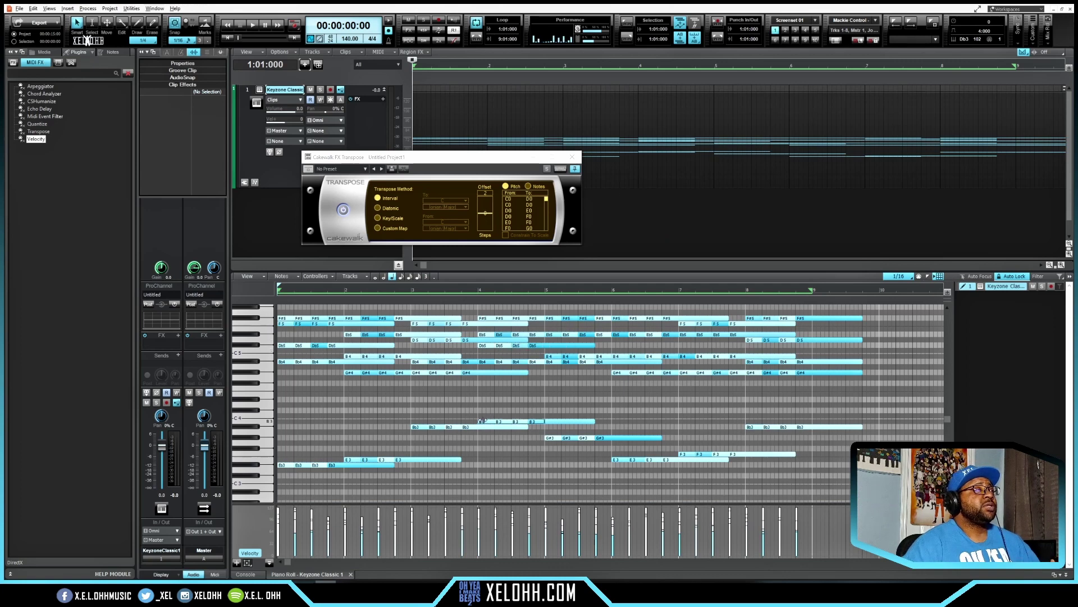
scroll(513, 407, "up", 2)
scroll(513, 407, "down", 1)
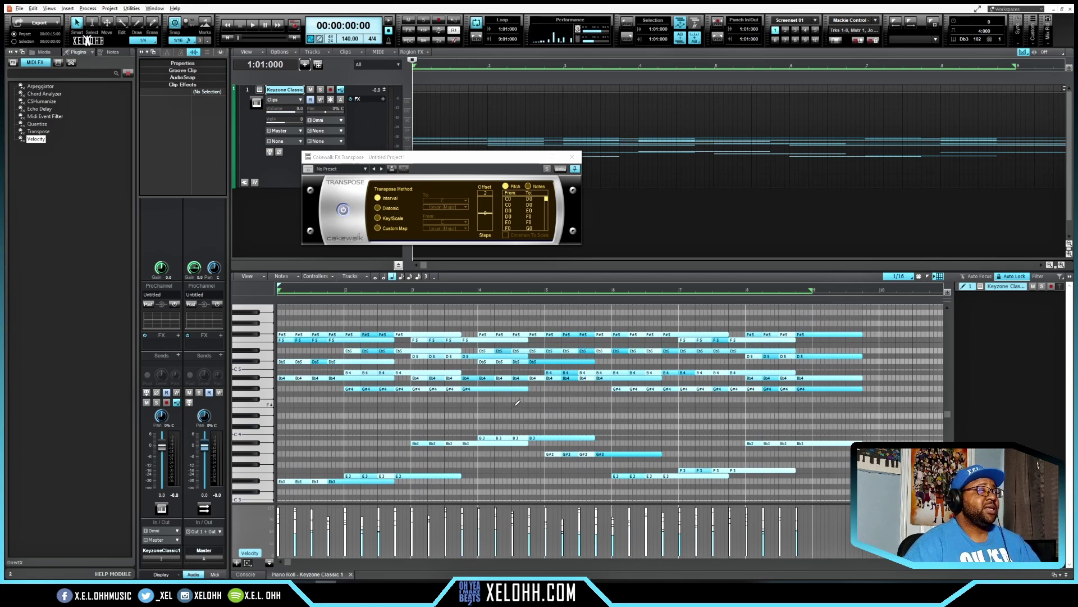
key("space")
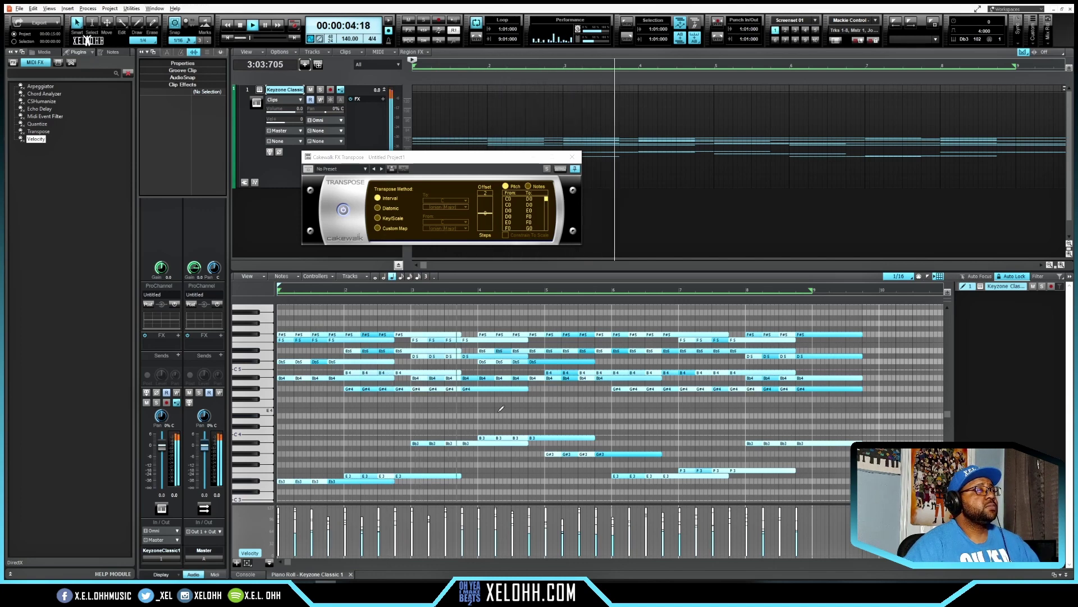
key("space")
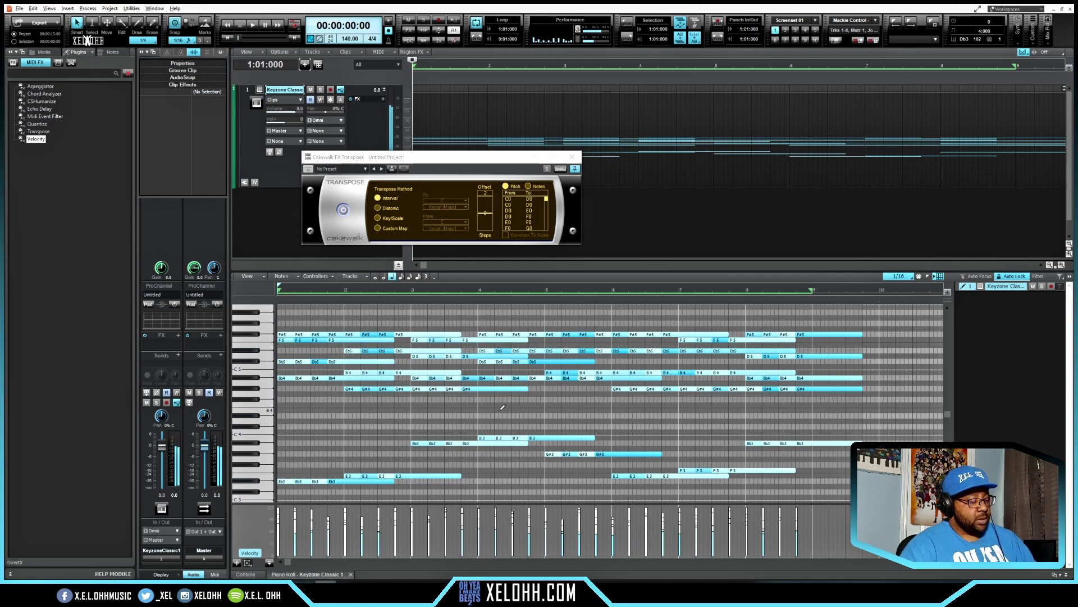
key("ctrl+z")
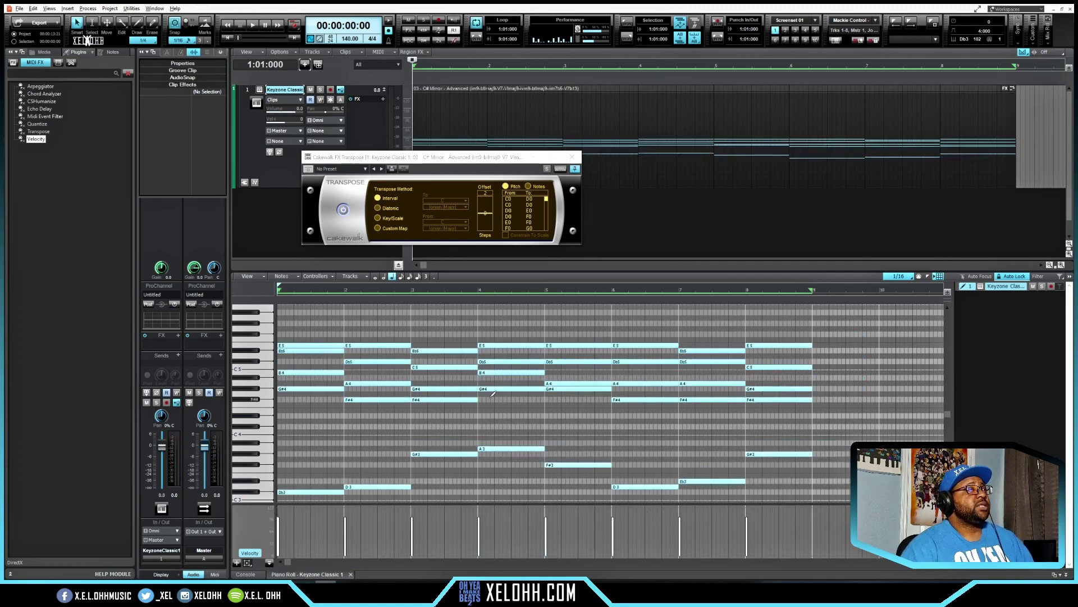
- Close the Transpose window and expand the Piano Roll to full height around the selected notes
left_click(571, 157)
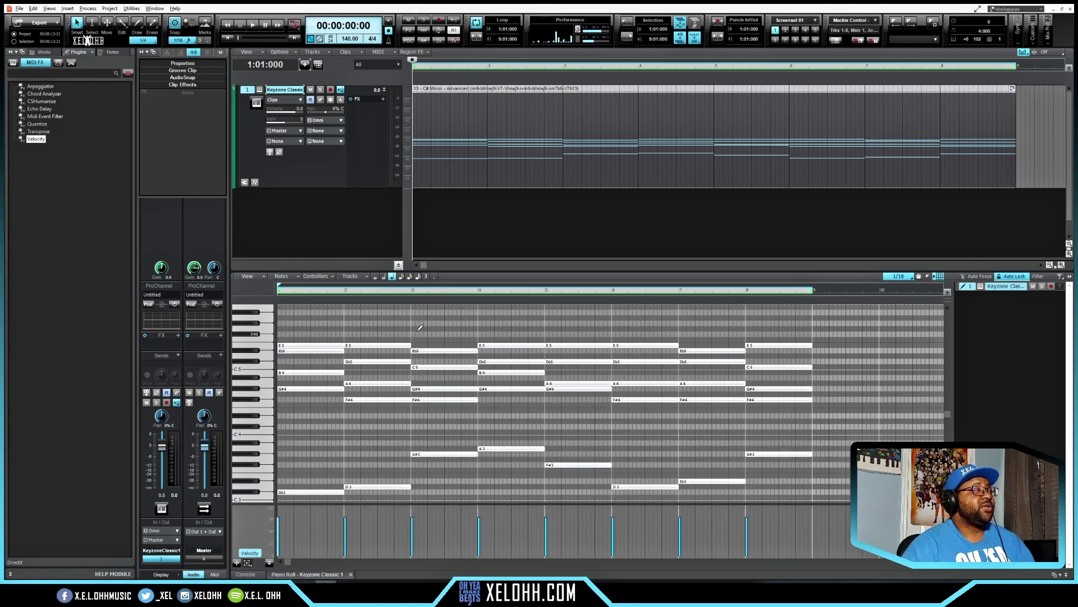
key("shift+d")
scroll(468, 312, "up", 5)
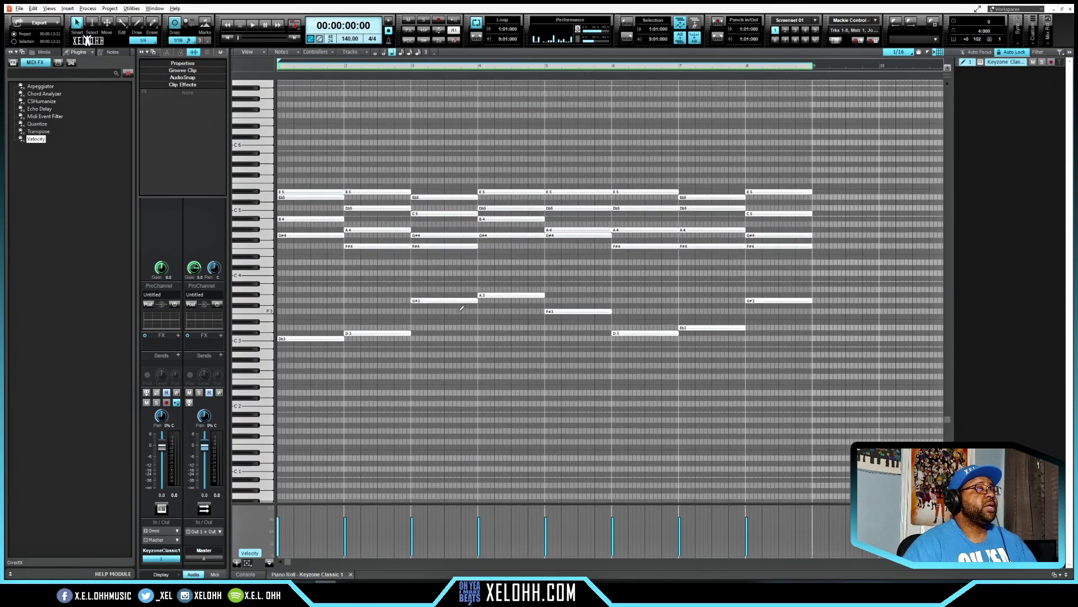
scroll(462, 309, "up", 1)
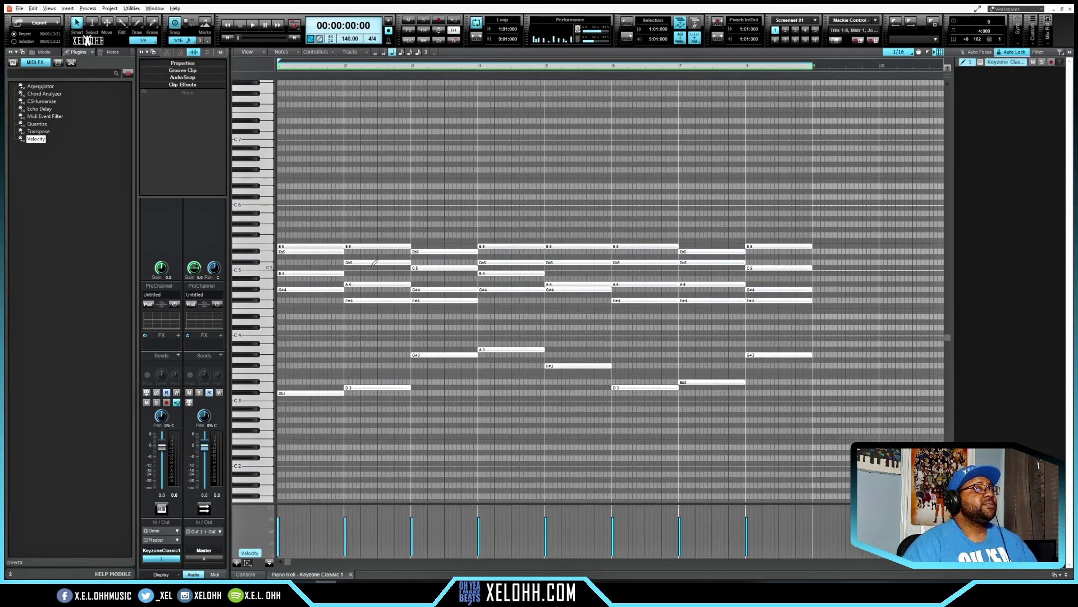
- Open the Arpeggiator MIDI plugin for the selected notes from within the Piano Roll and audition its default settings
right_click(509, 230)
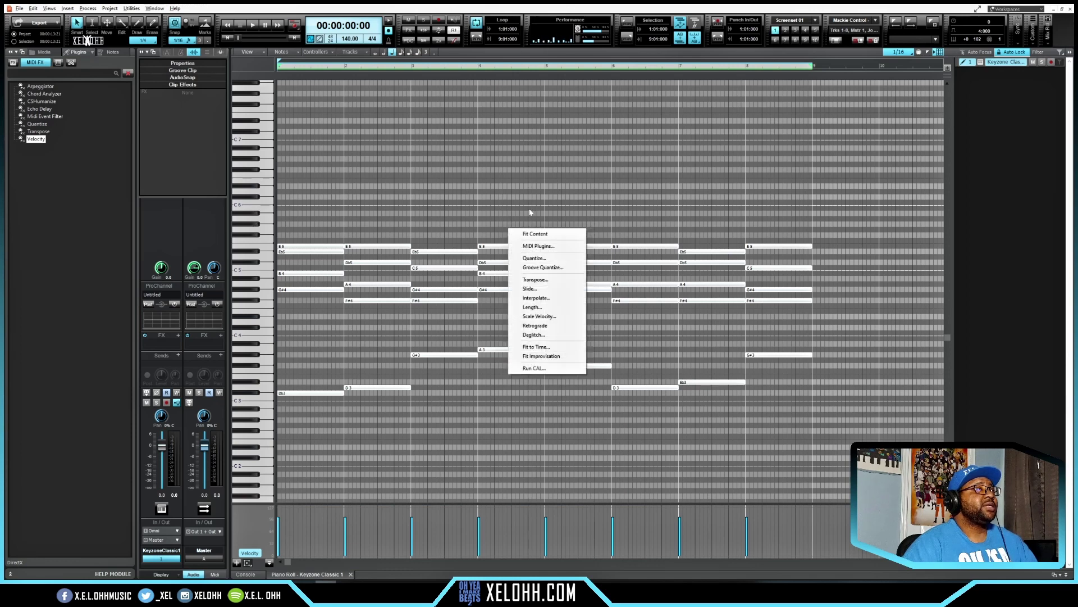
left_click(534, 247)
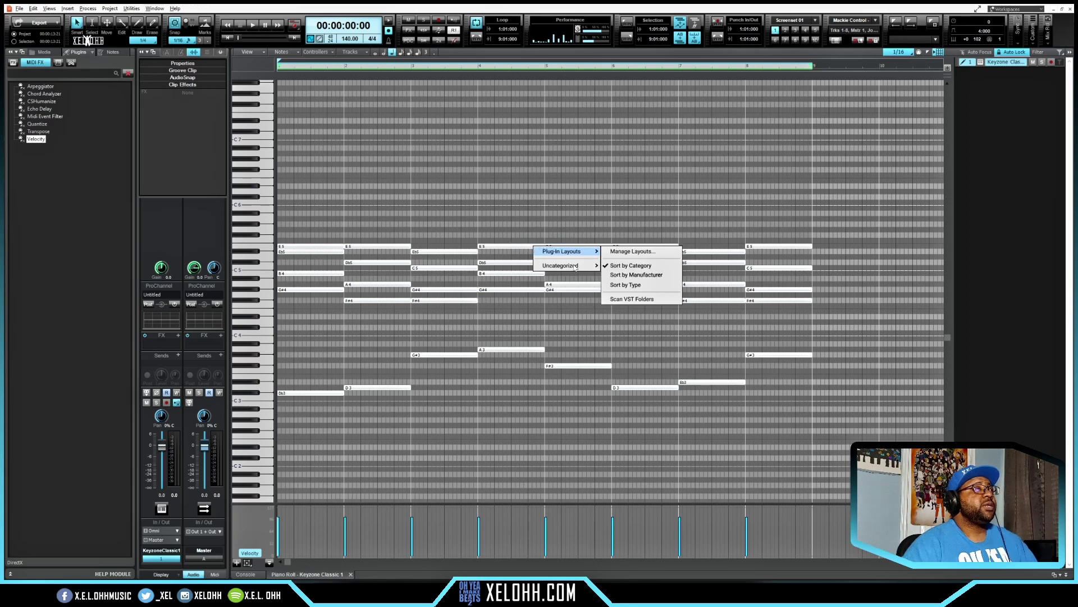
mouse_move(572, 268)
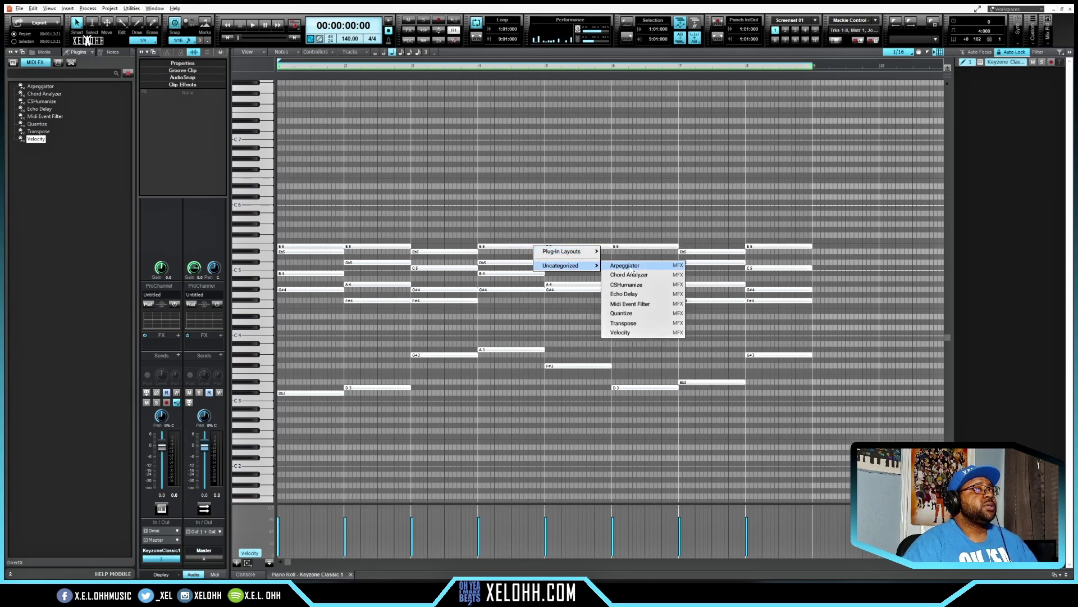
left_click(633, 269)
left_click_drag(592, 249, 579, 141)
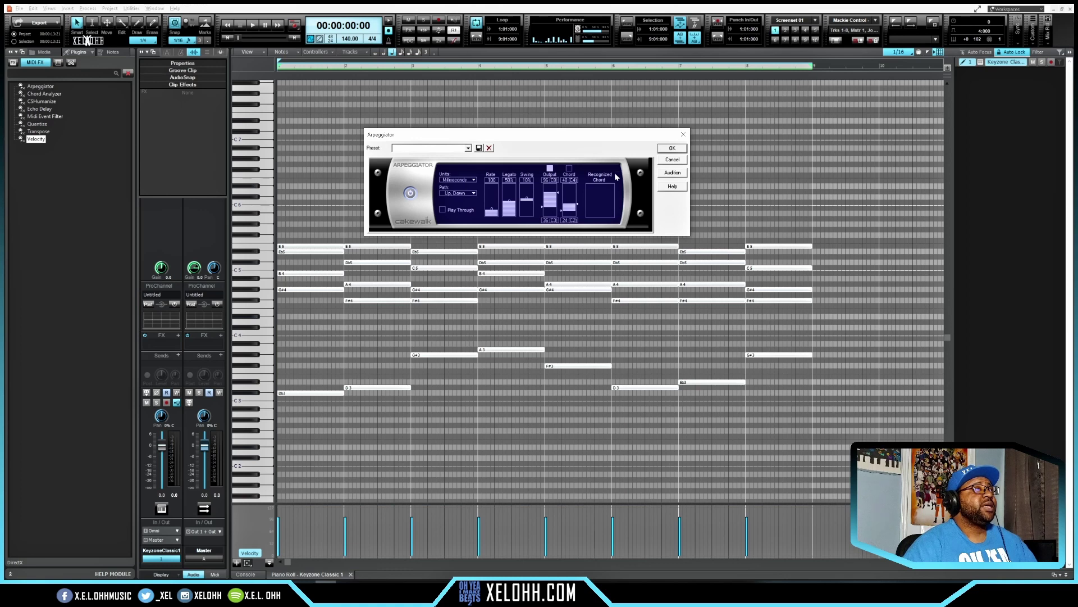
left_click(673, 173)
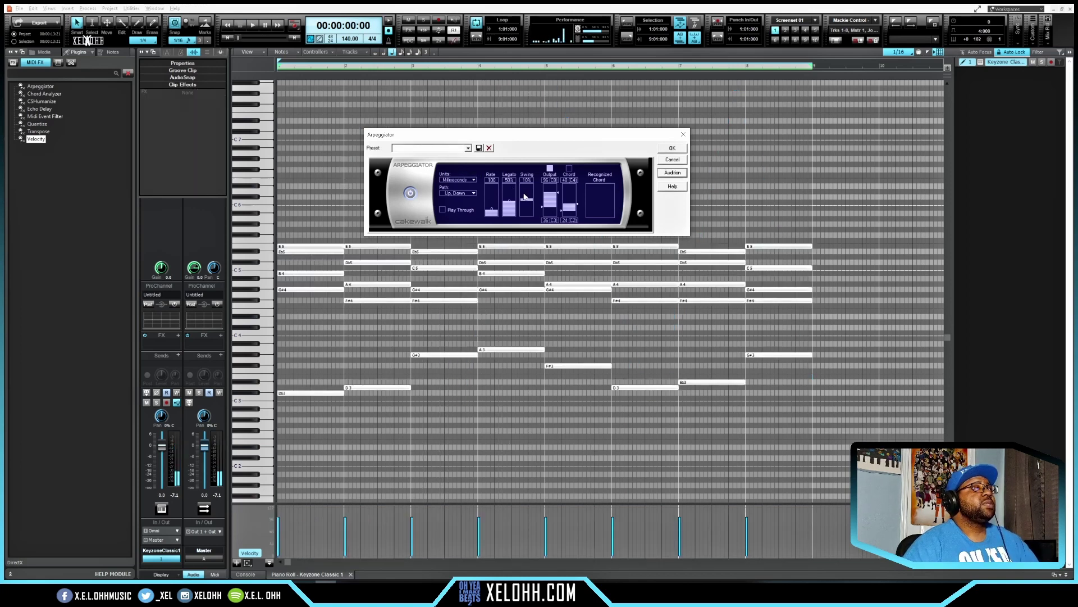
- Try the Arpeggiator with Notes units and a 1/4 rate, audition it, and cancel the dialog
left_click(474, 180)
left_click(471, 190)
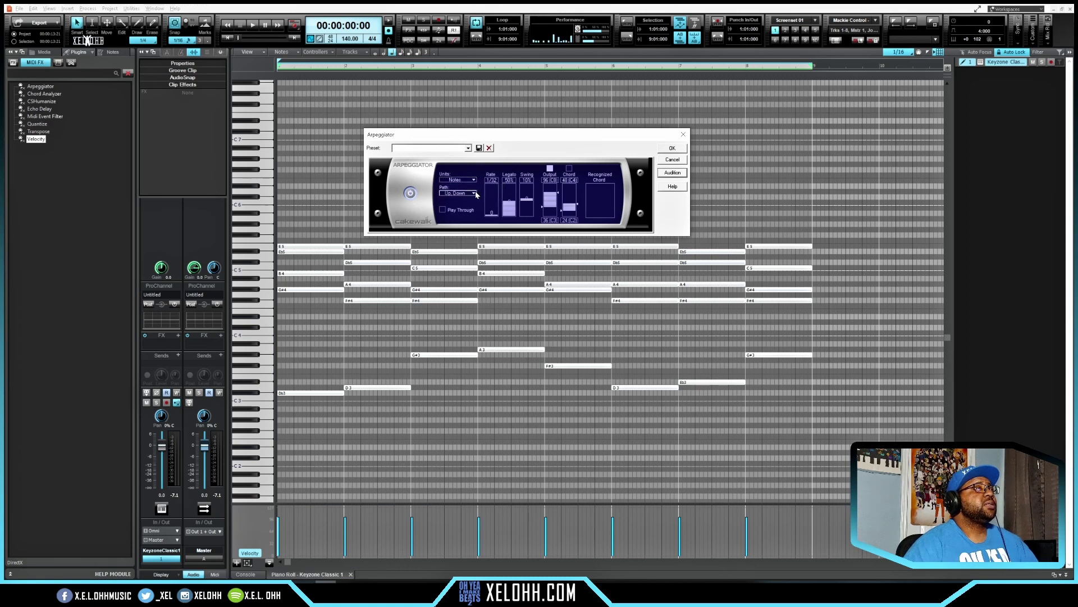
left_click_drag(492, 214, 492, 197)
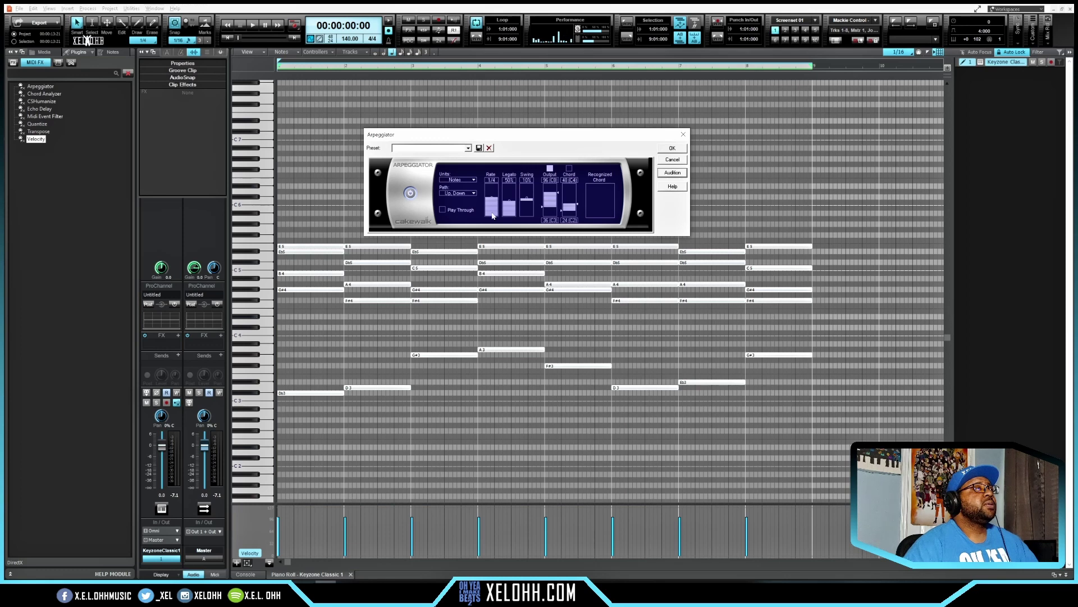
key("alt+a")
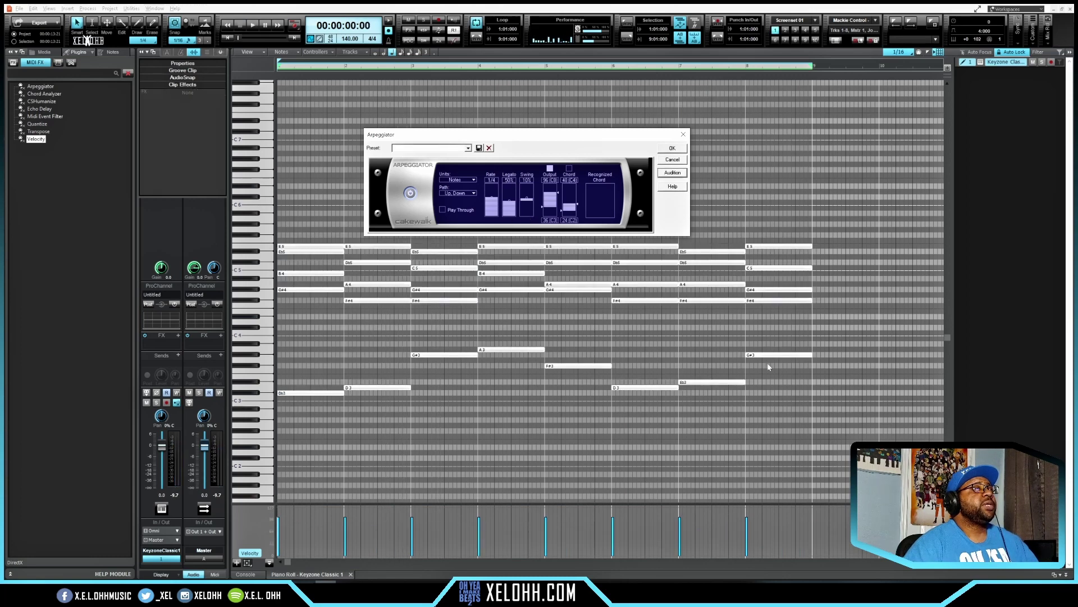
left_click(674, 160)
- Open CSHumanize for the selected Piano Roll notes and enable Note On randomization at 19
right_click(537, 193)
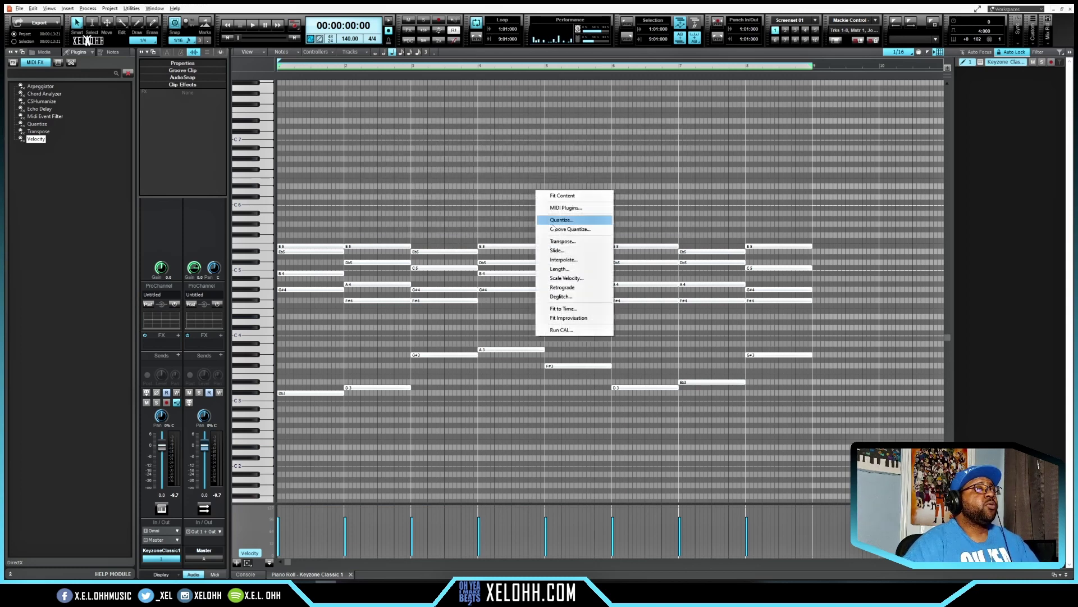
left_click(587, 211)
mouse_move(584, 224)
left_click(627, 249)
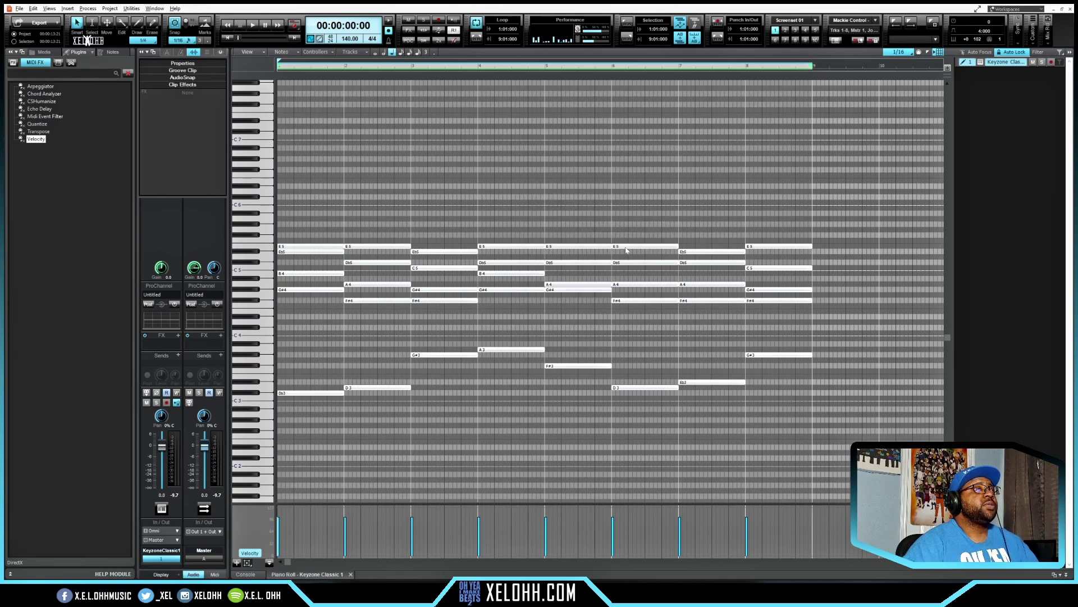
left_click_drag(567, 242, 548, 123)
left_click(458, 156)
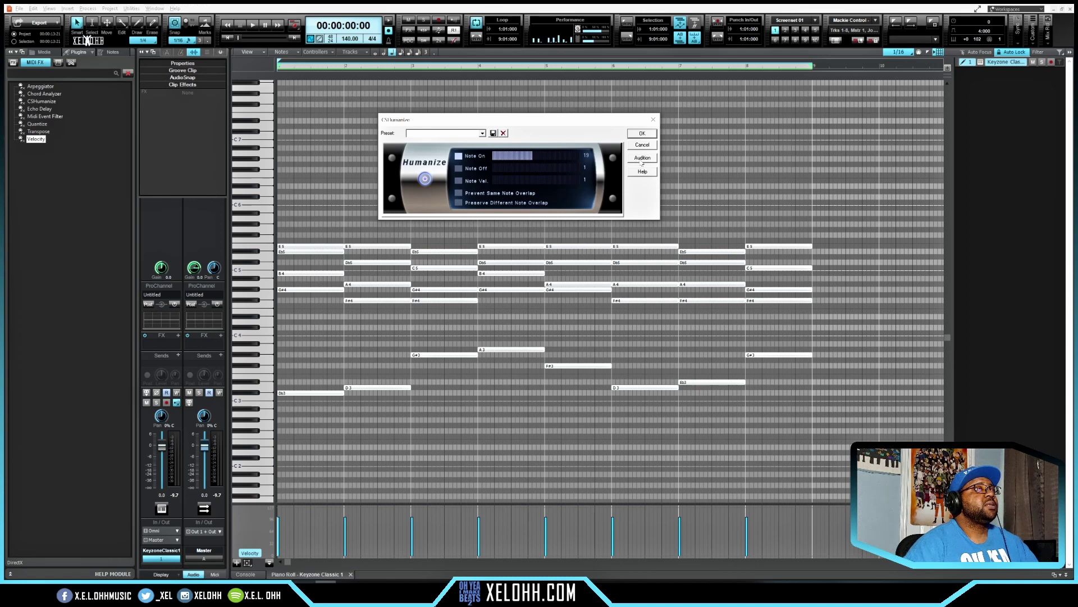
- Enable Note Vel. in CSHumanize, audition it, lower the amount to 15, audition again, and close without applying
left_click(459, 180)
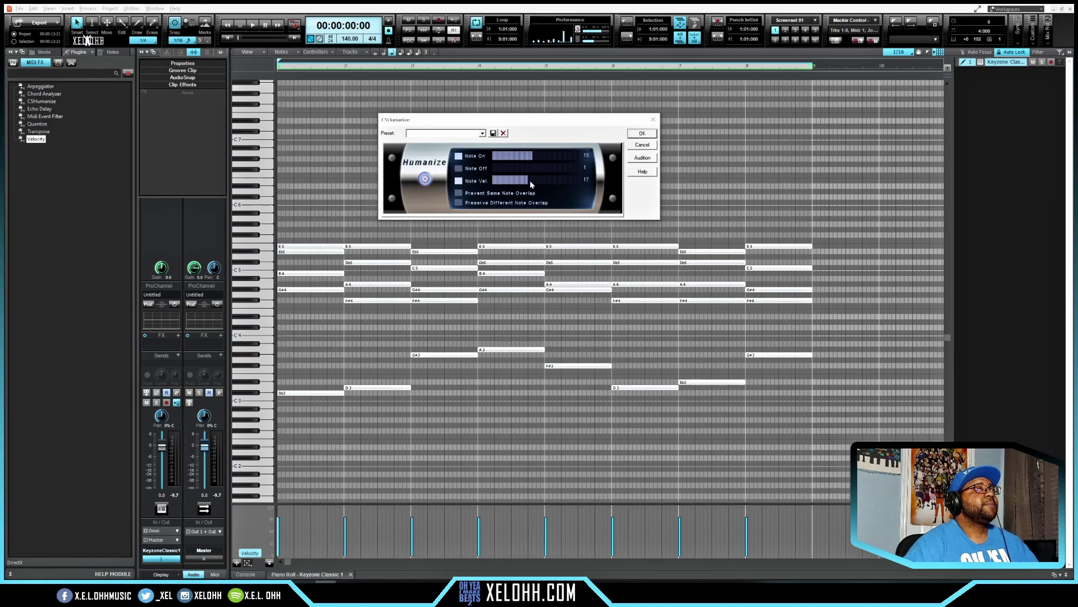
left_click(640, 158)
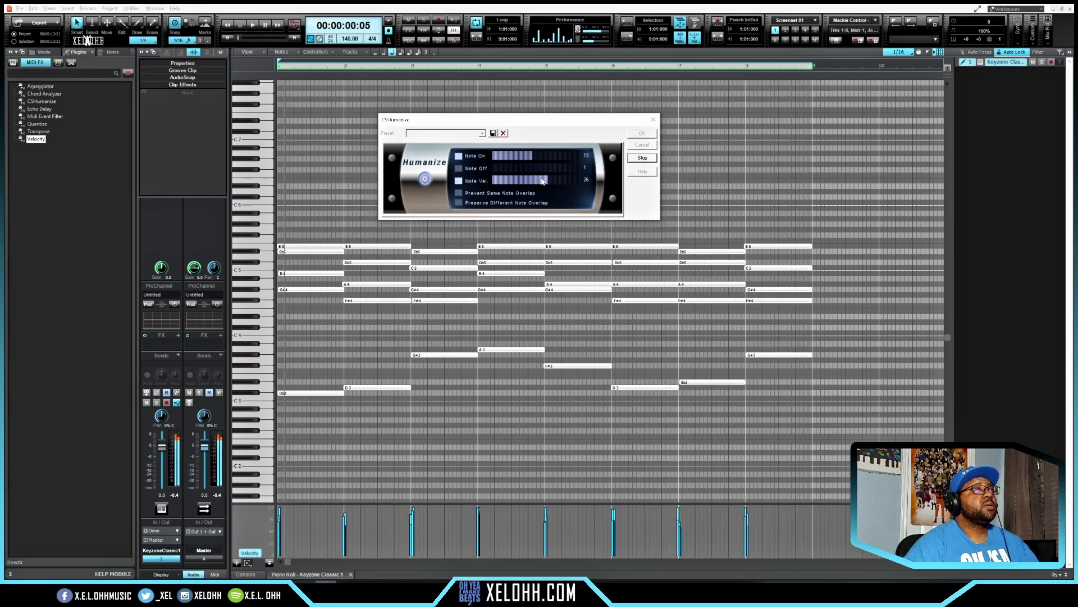
left_click_drag(545, 180, 531, 180)
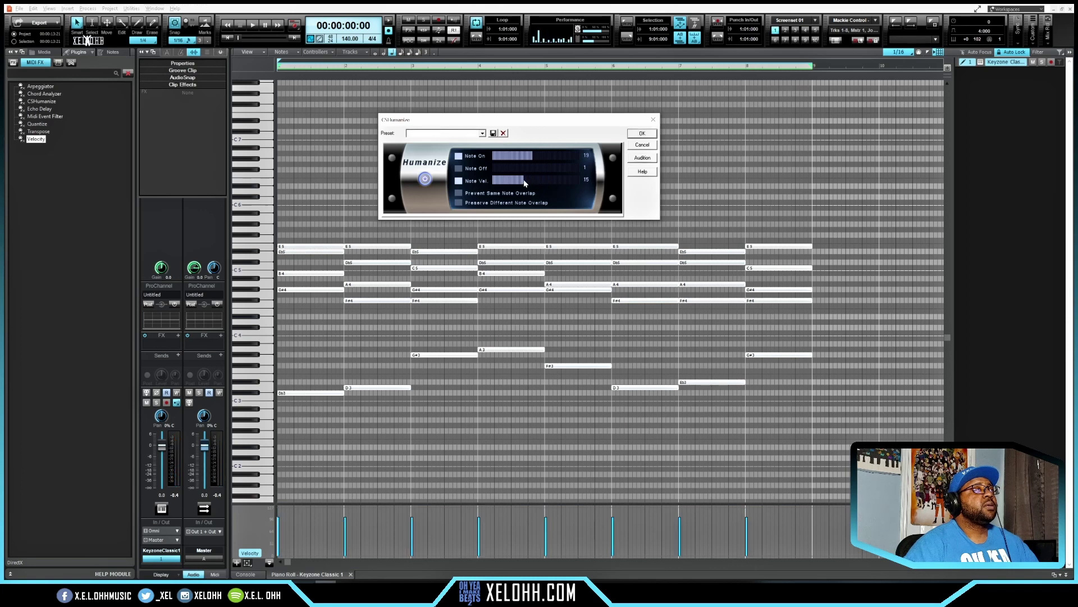
left_click(642, 158)
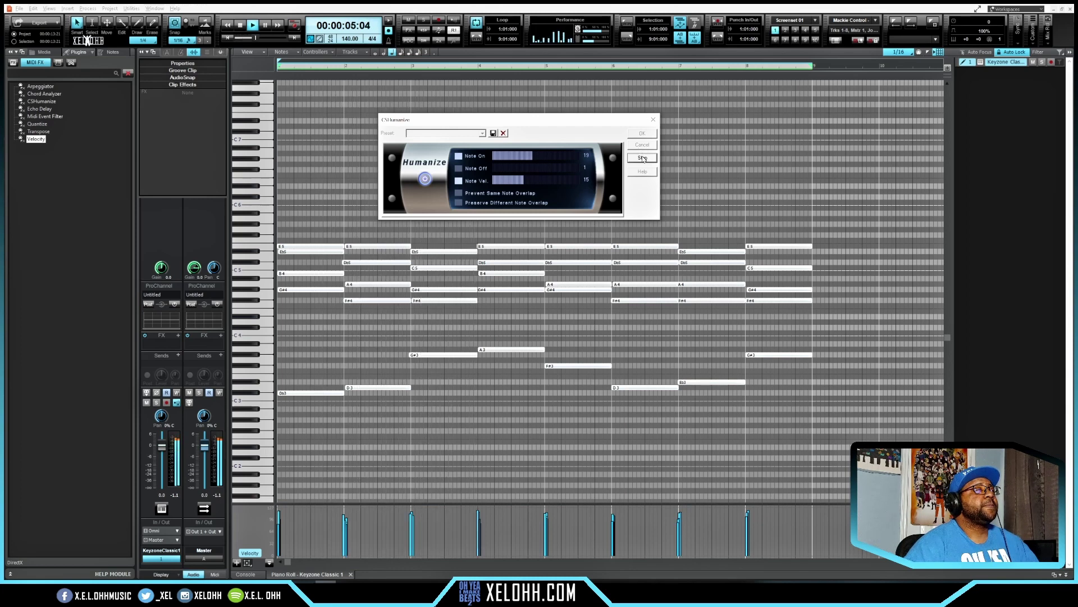
left_click(642, 157)
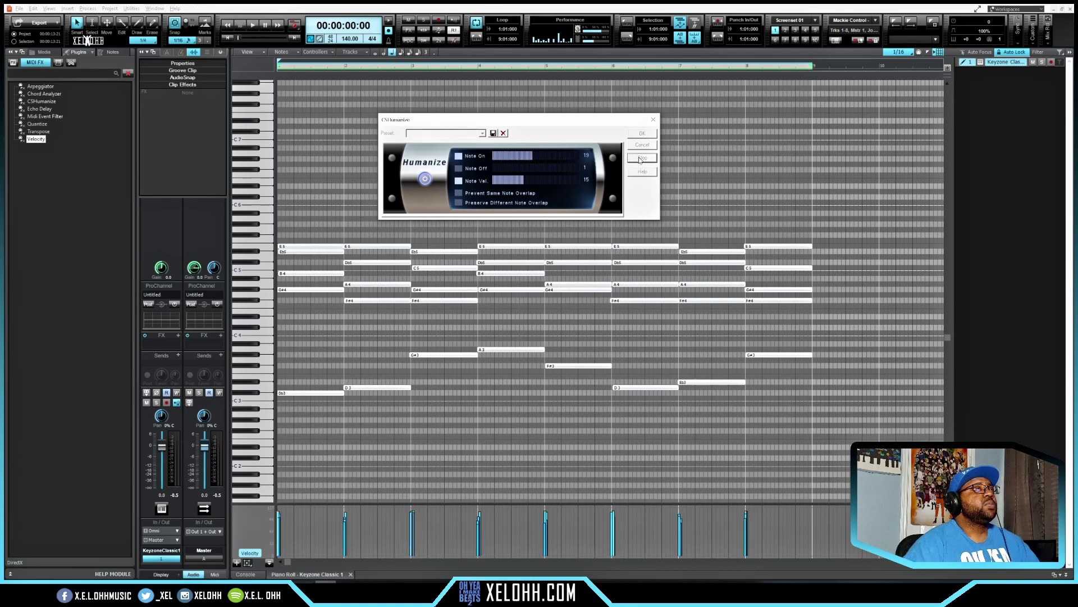
left_click(653, 119)
- Try Echo Delay on the selected notes with 6 echoes and a 1/4 delay in Notes units, and undo it
left_click(672, 163)
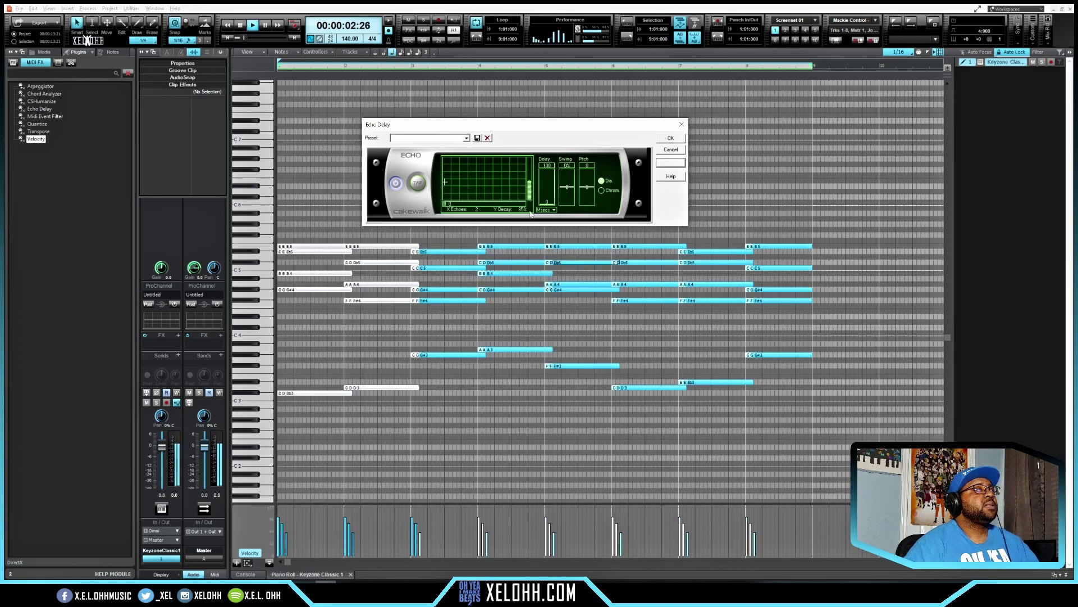
key("Tab")
key("Down")
key("BackSpace")
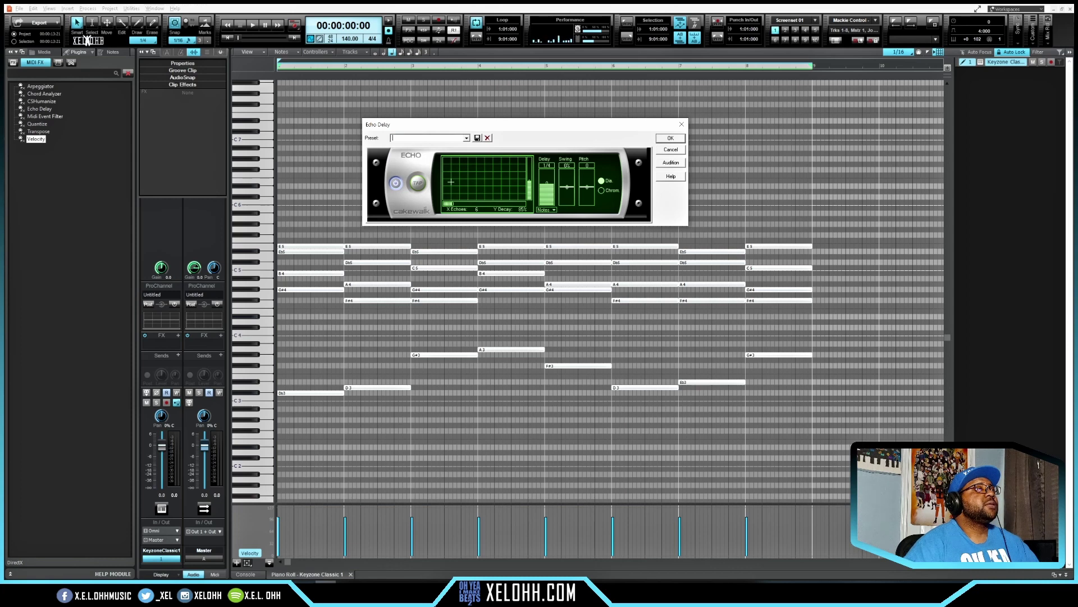
left_click(668, 163)
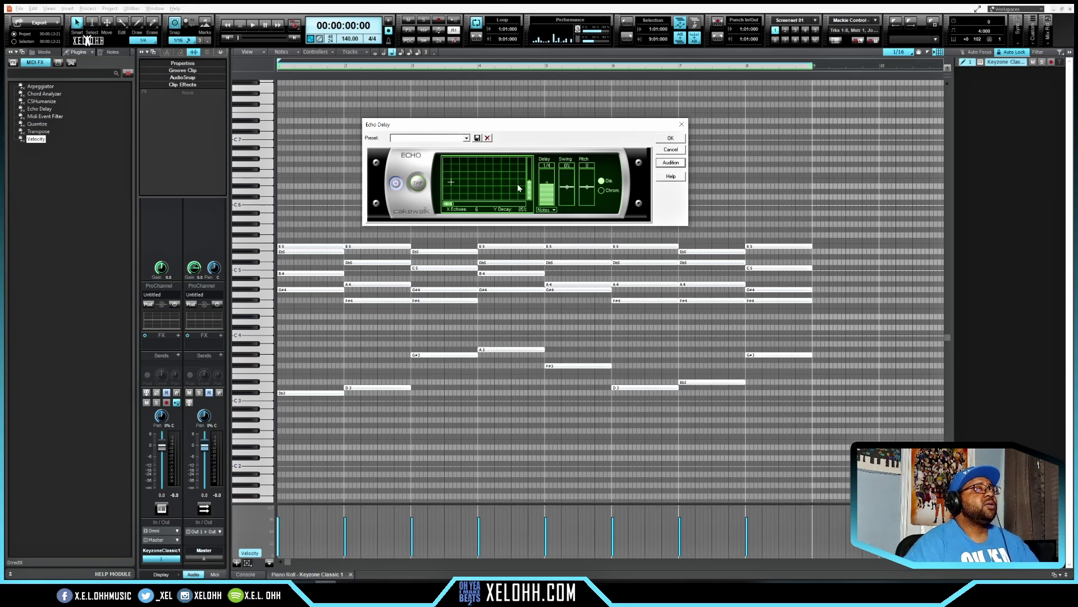
left_click(672, 138)
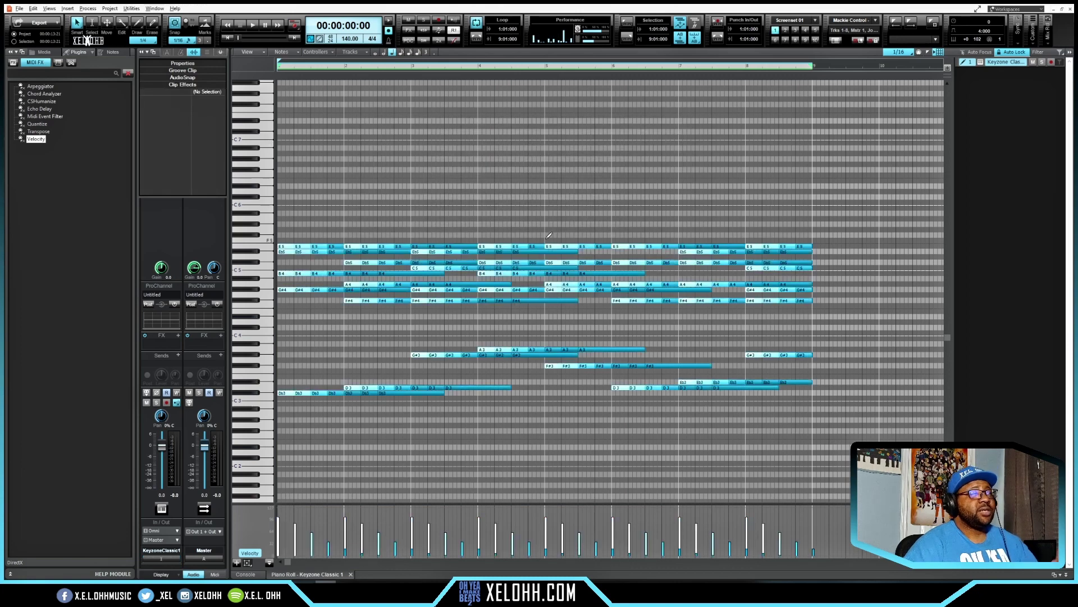
key("ctrl+z")
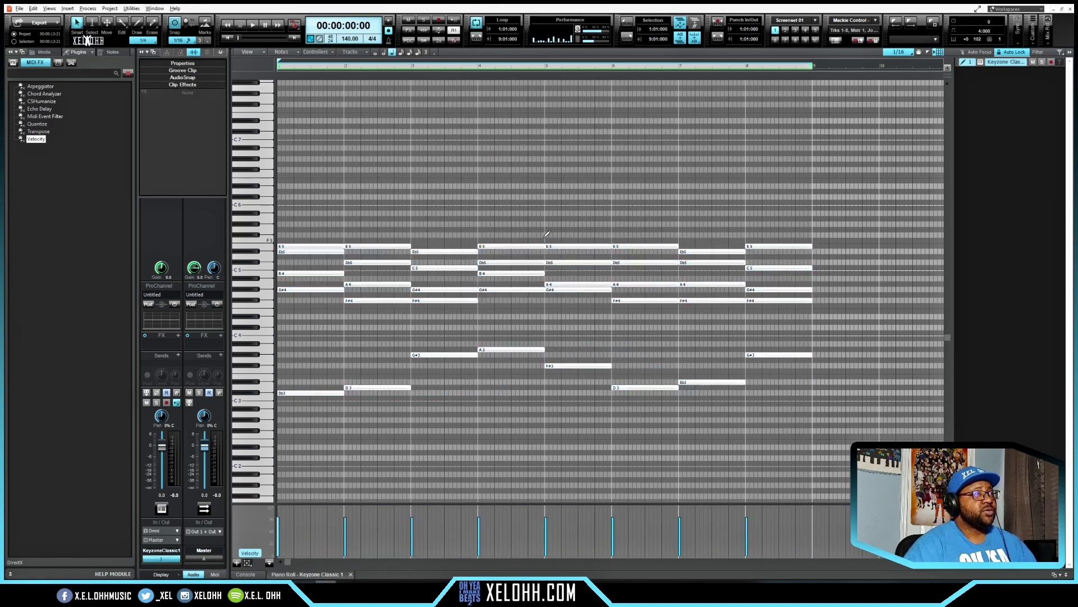
- Open the Transpose effect for the selected Piano Roll notes, set the Interval offset to 2 steps, and audition it
right_click(528, 196)
left_click(548, 203)
mouse_move(523, 232)
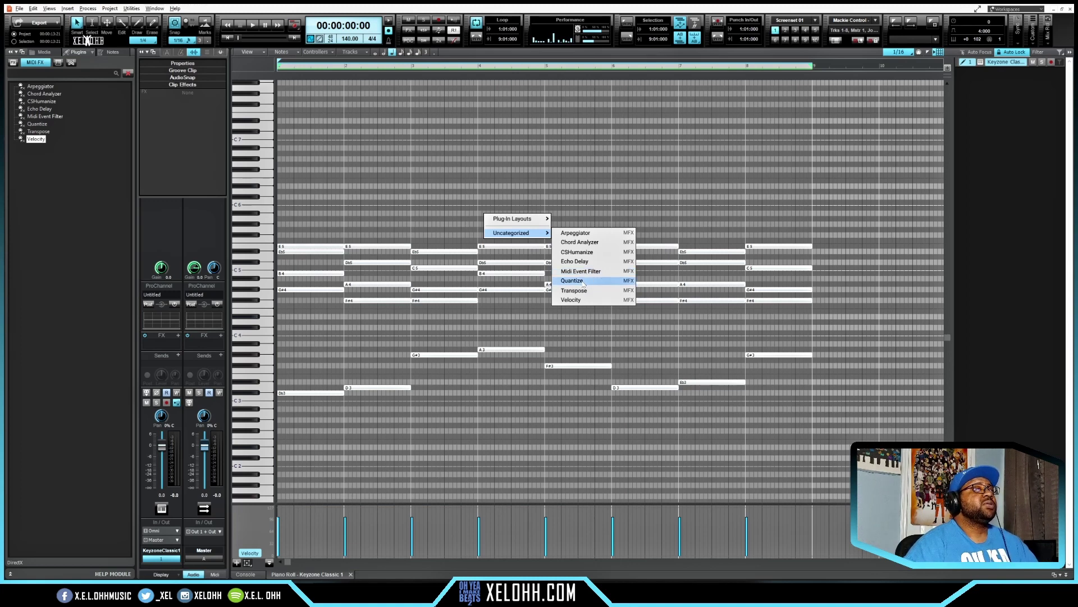
left_click(574, 291)
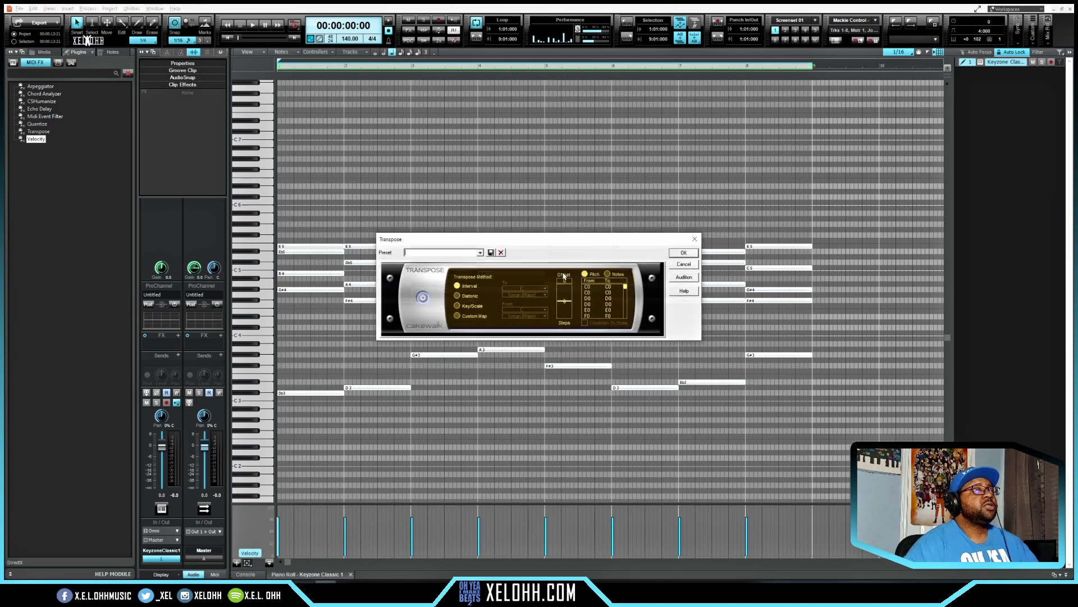
left_click_drag(563, 244, 572, 103)
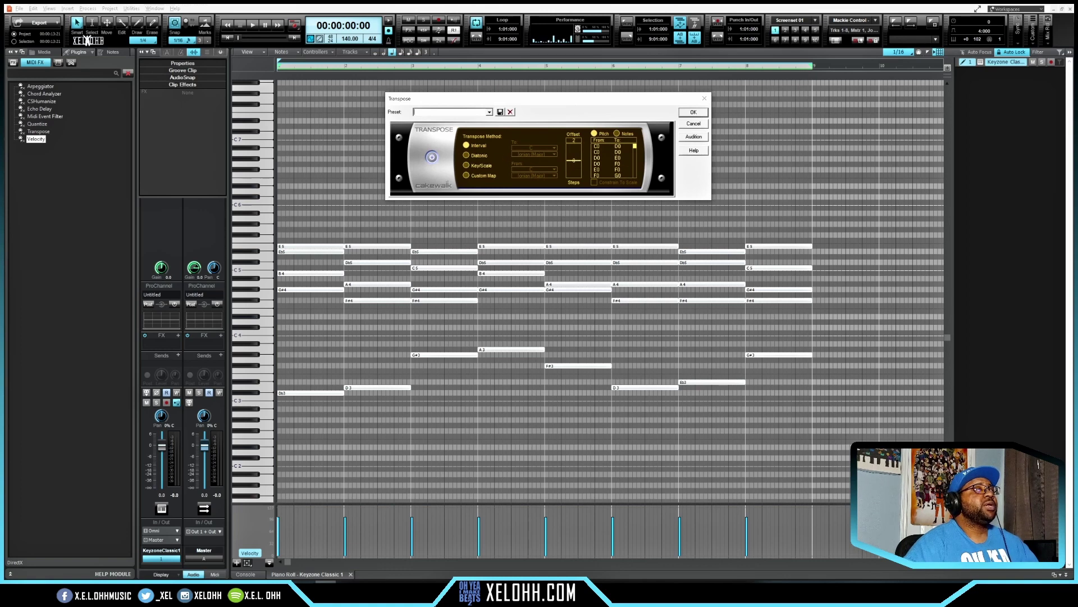
left_click(693, 137)
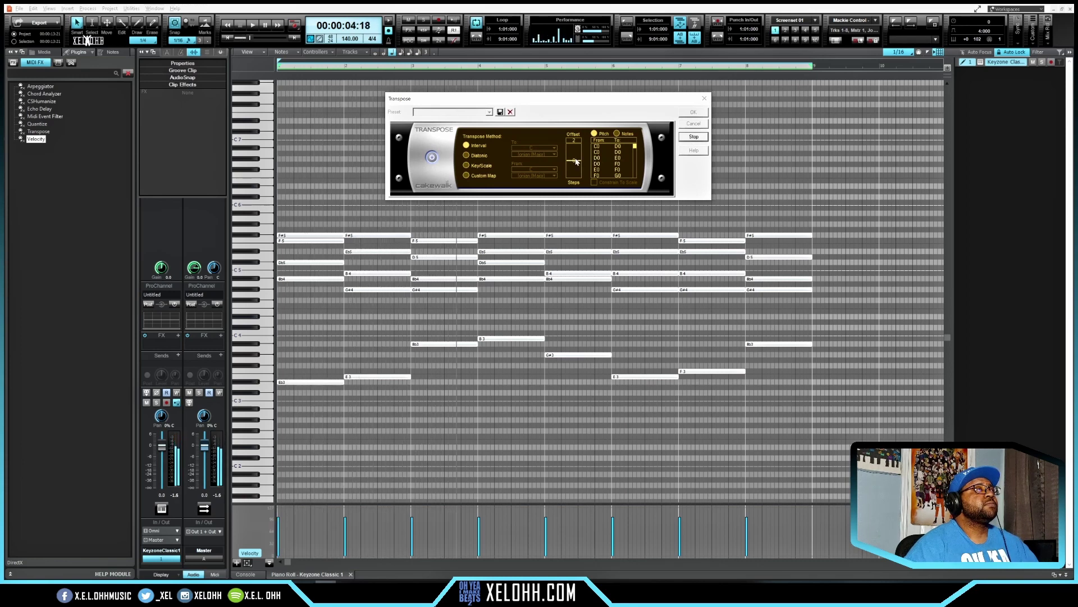
- Raise the Transpose offset to 6 steps and audition the transposed chords again
key("Up")
key("Up")
key("Up")
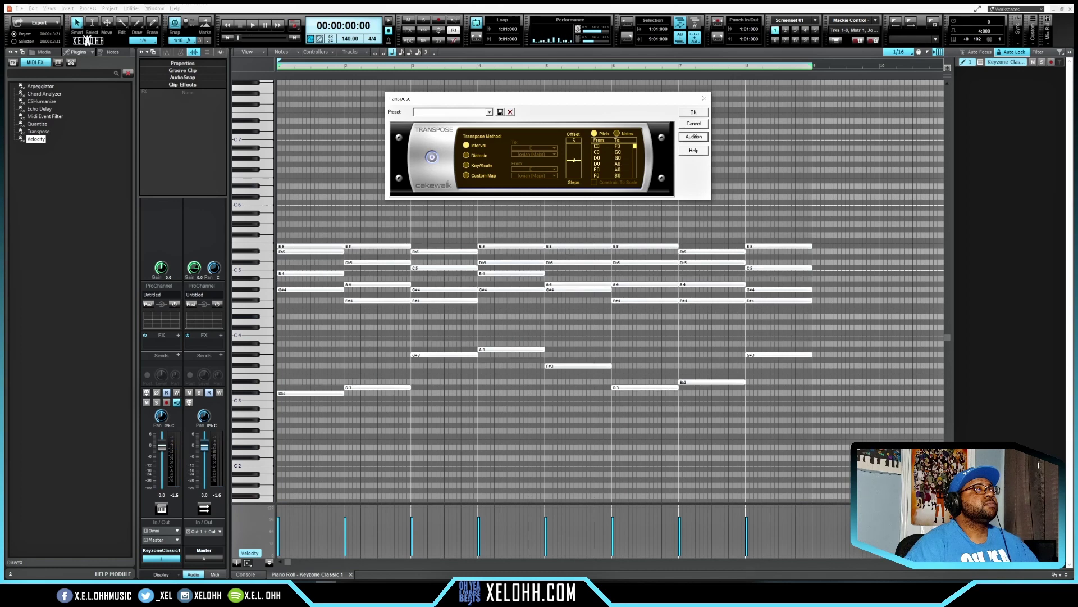
left_click(694, 136)
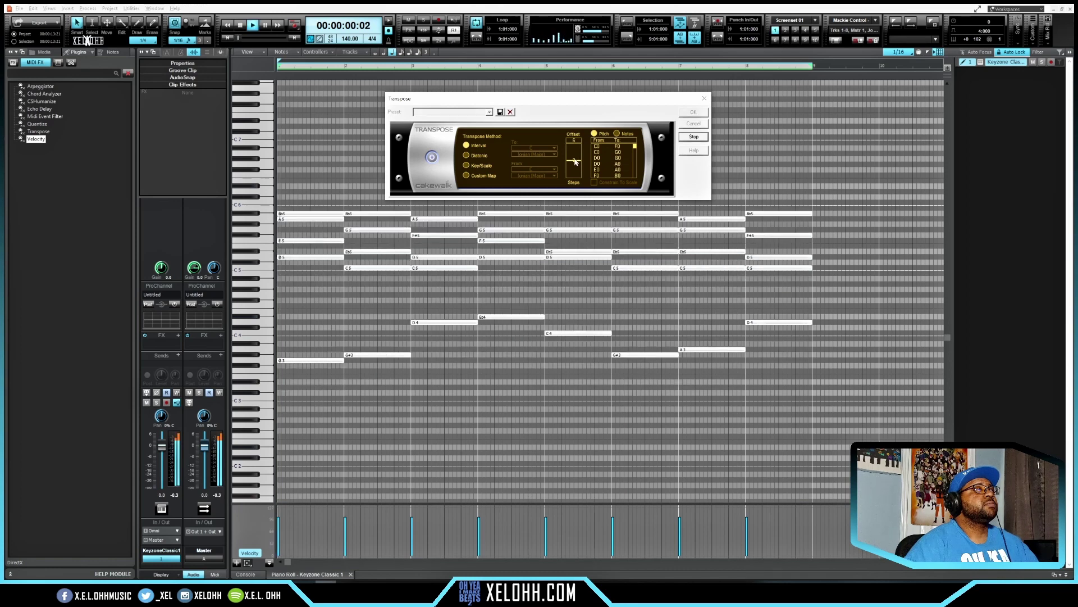